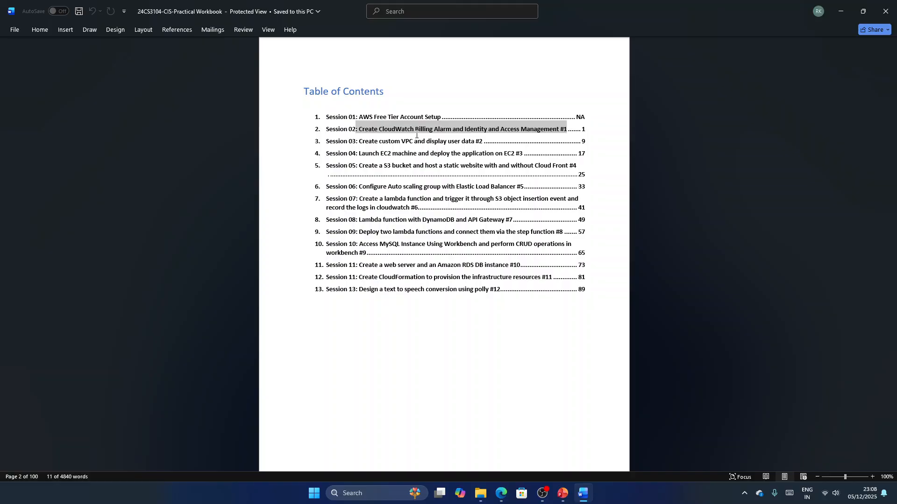
- Minimize the Word practical workbook to reveal the browser's new tab
left_click(849, 9)
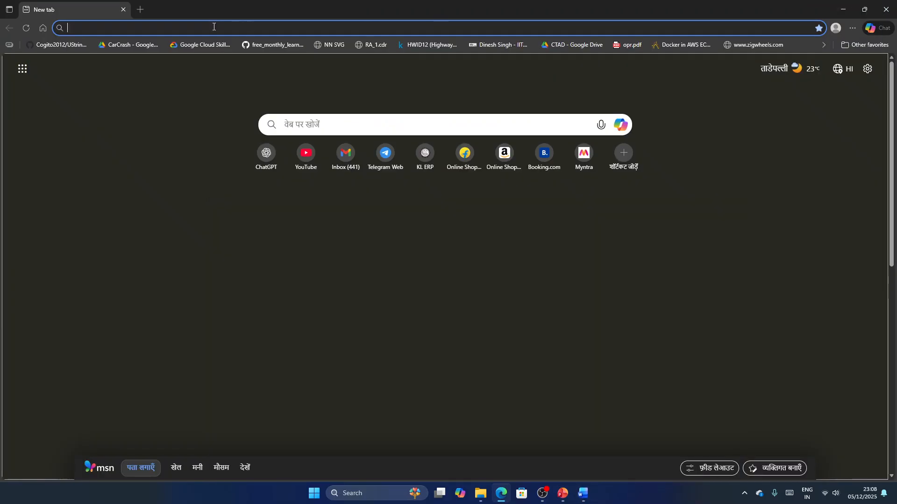
- Search for 'aws console login' and open the AWS Management Console sign-in result
type("aws")
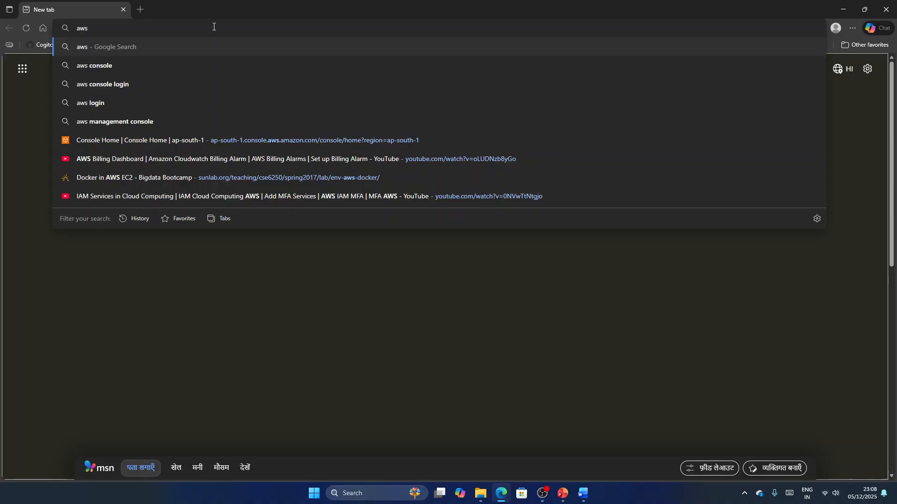
key("Down")
key("Down")
key("Return")
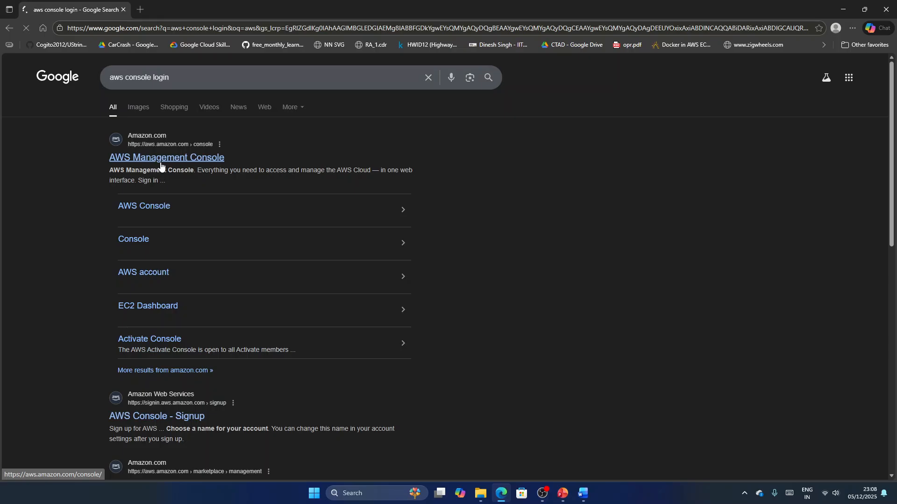
left_click(161, 166)
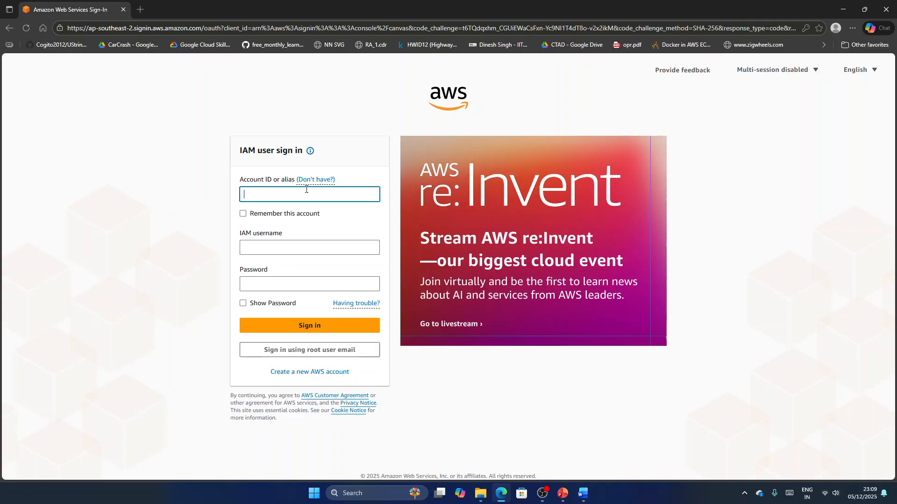
- Switch to root-user sign-in, autofill the account e-mail, and continue to the password step
left_click_drag(240, 149, 256, 153)
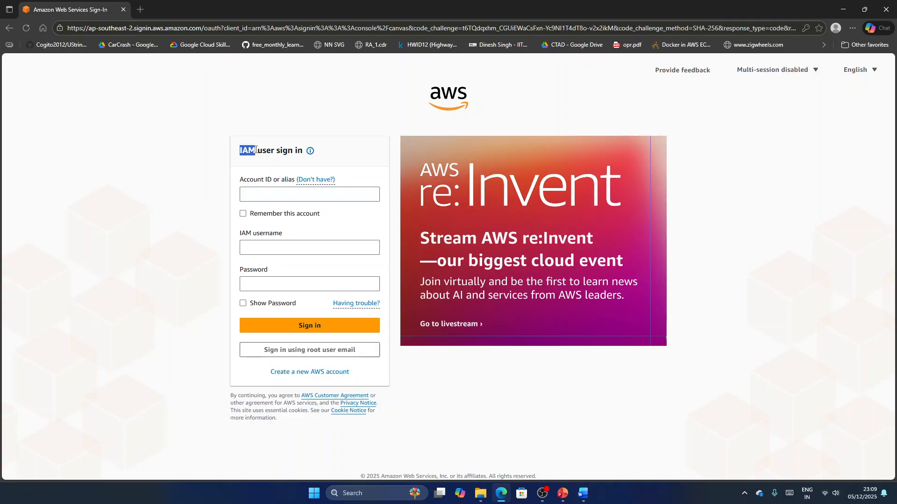
left_click(265, 174)
left_click(305, 355)
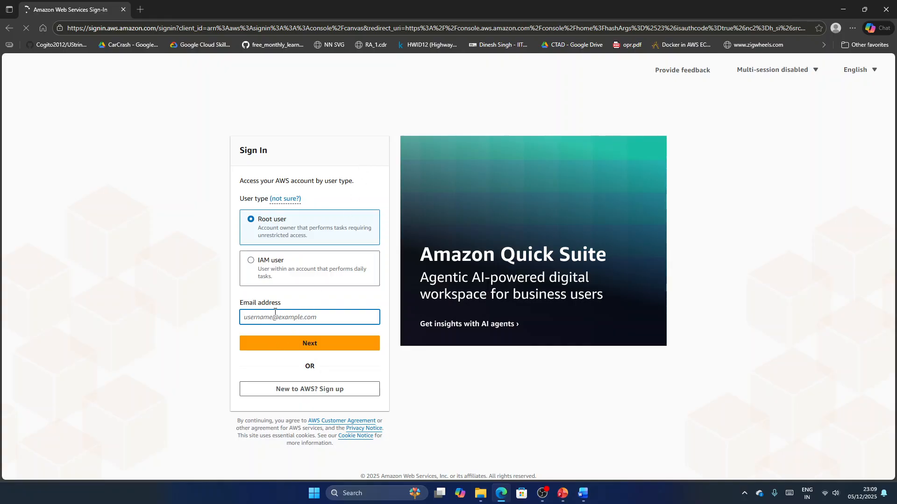
left_click(275, 312)
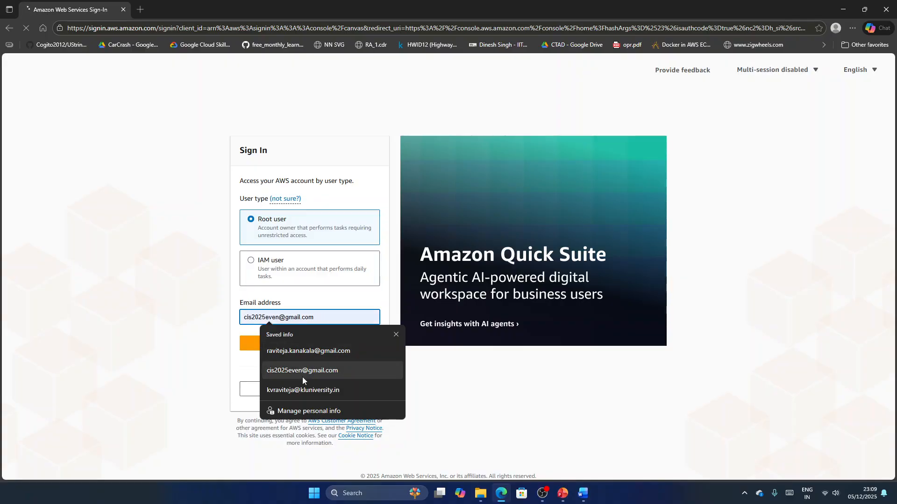
left_click(292, 372)
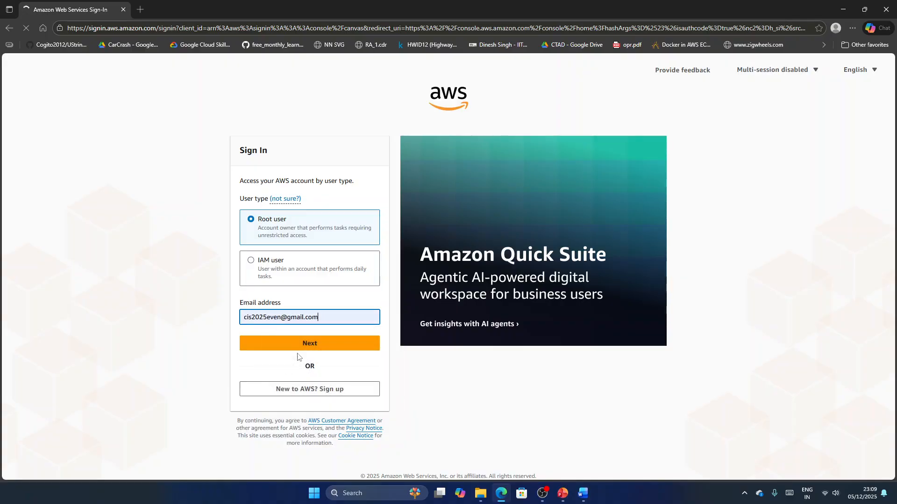
left_click(305, 349)
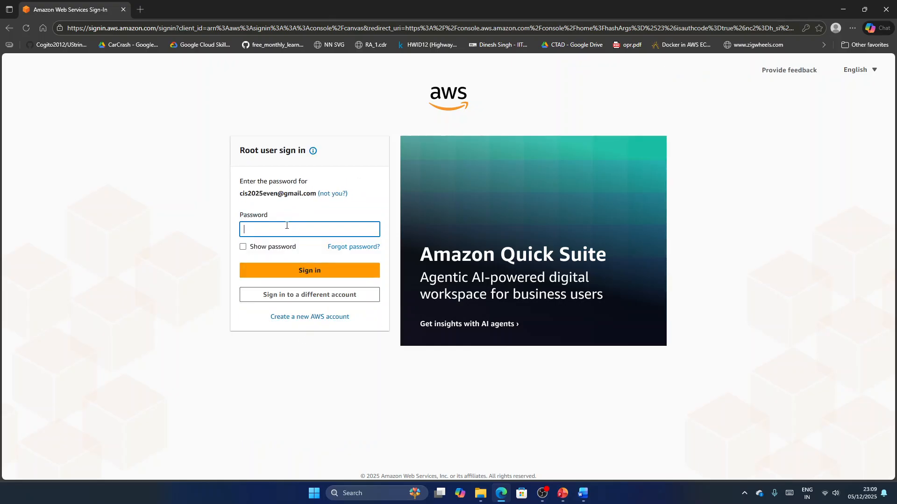
- Enter the root user's password and sign in, dismissing the saved-passwords list
left_click(286, 226)
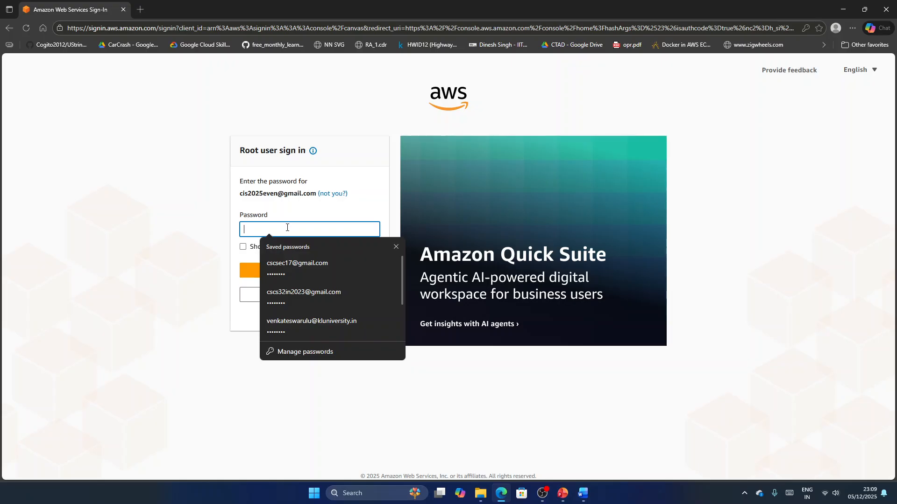
type("••••••••")
left_click(169, 299)
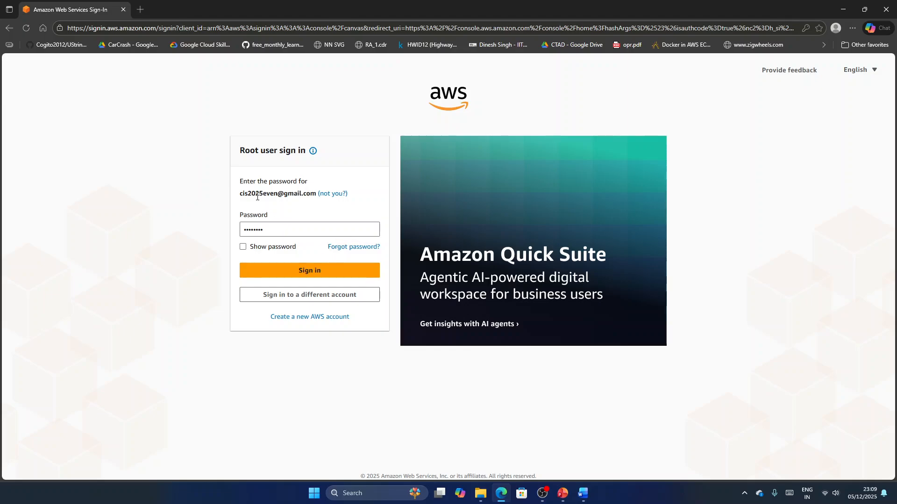
left_click(299, 270)
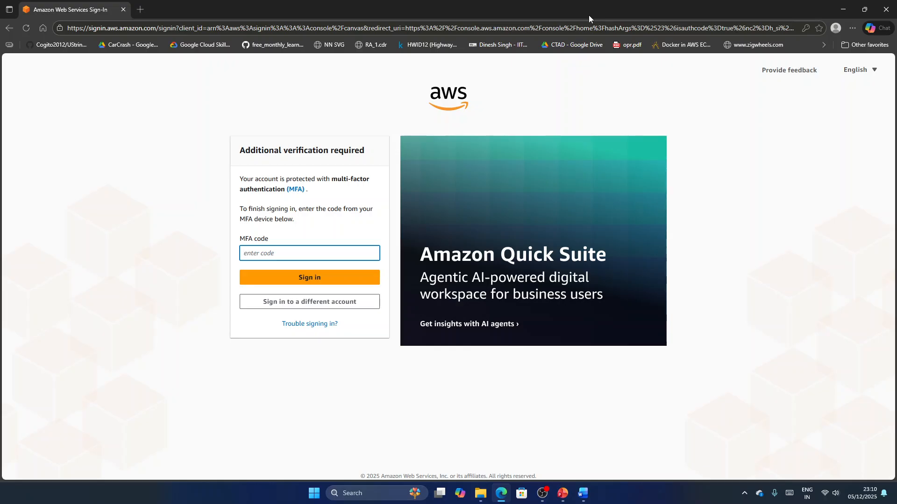
- Enter the MFA verification code to reach Console Home, then switch back to Word
left_click(289, 282)
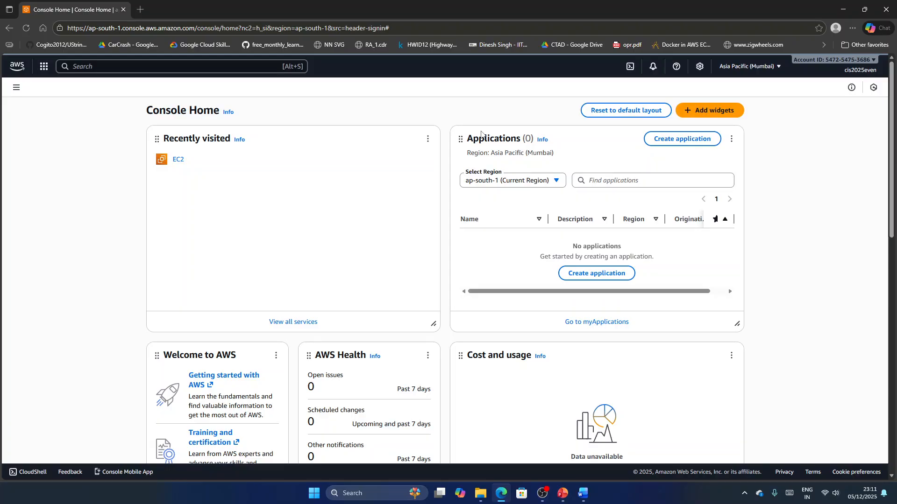
left_click(579, 498)
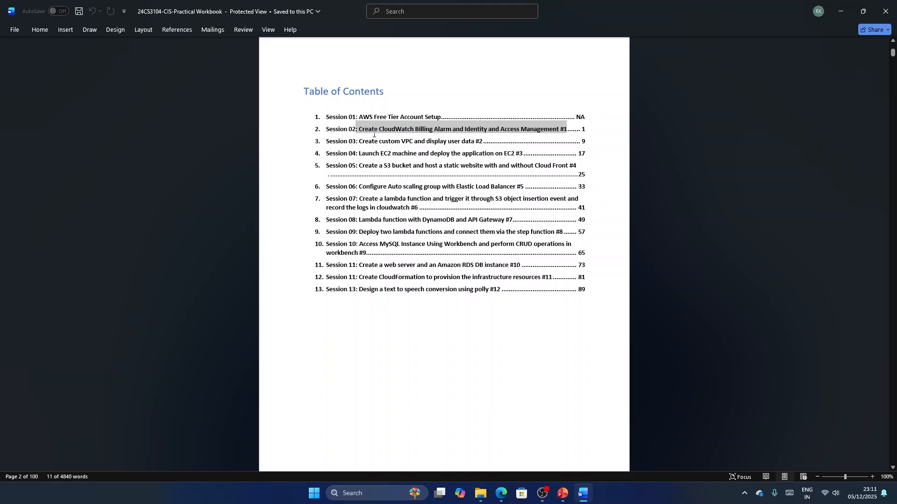
- Alt+Tab from Word back to AWS Console Home in Edge
key("alt+Tab")
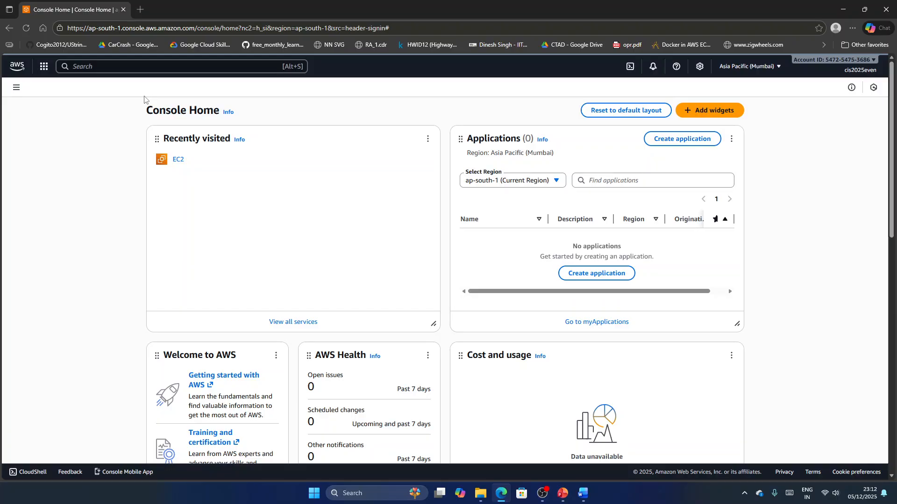
left_click(44, 67)
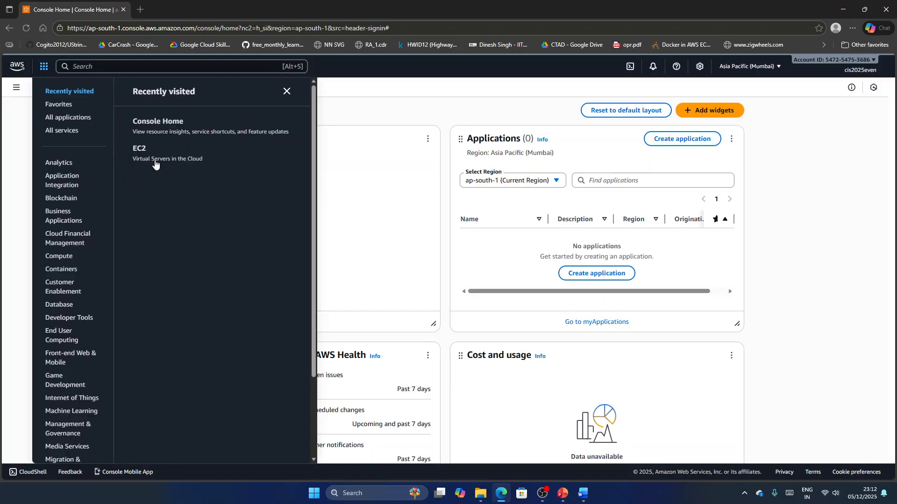
left_click(167, 67)
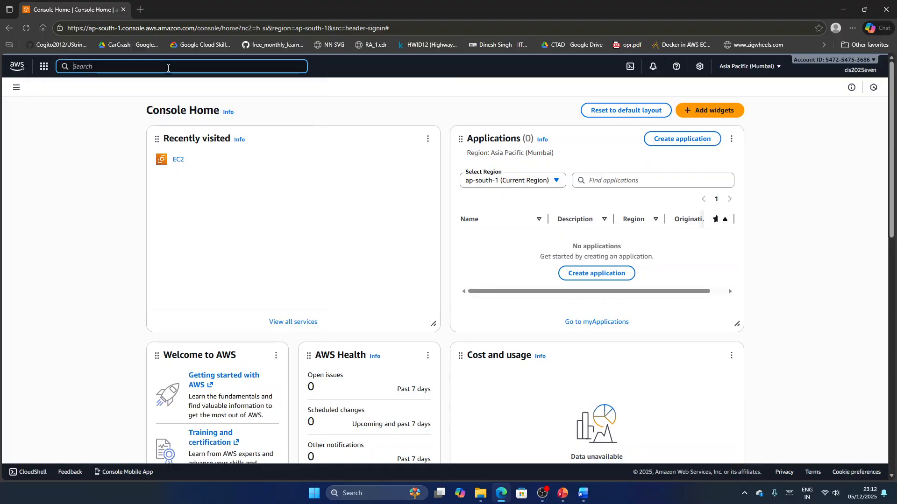
type("ec2")
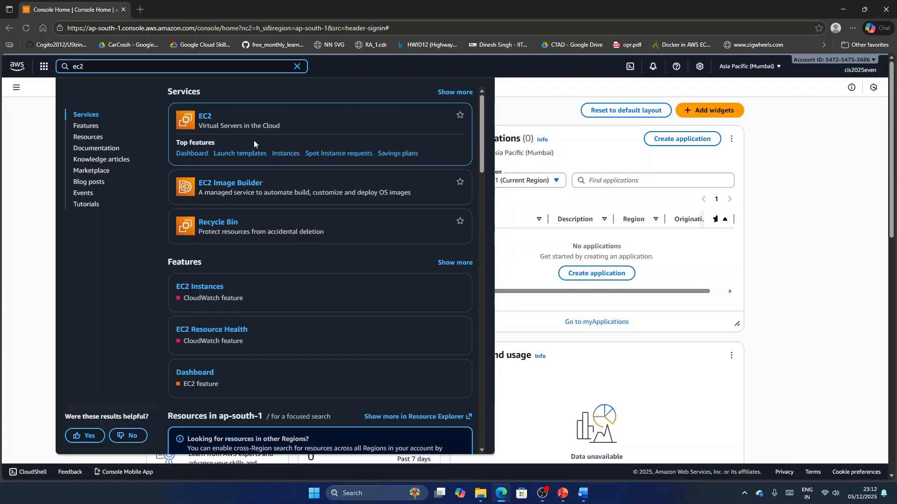
left_click(33, 161)
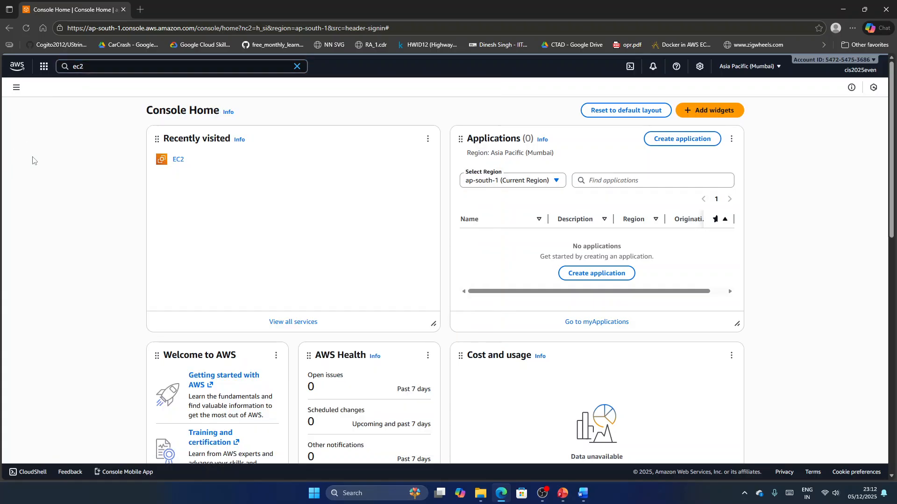
left_click(136, 73)
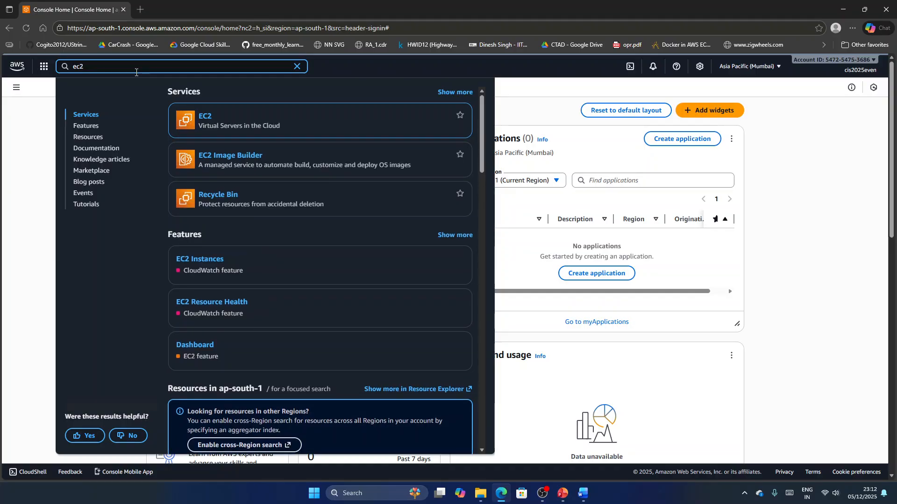
key("BackSpace")
key("BackSpace")
key("BackSpace")
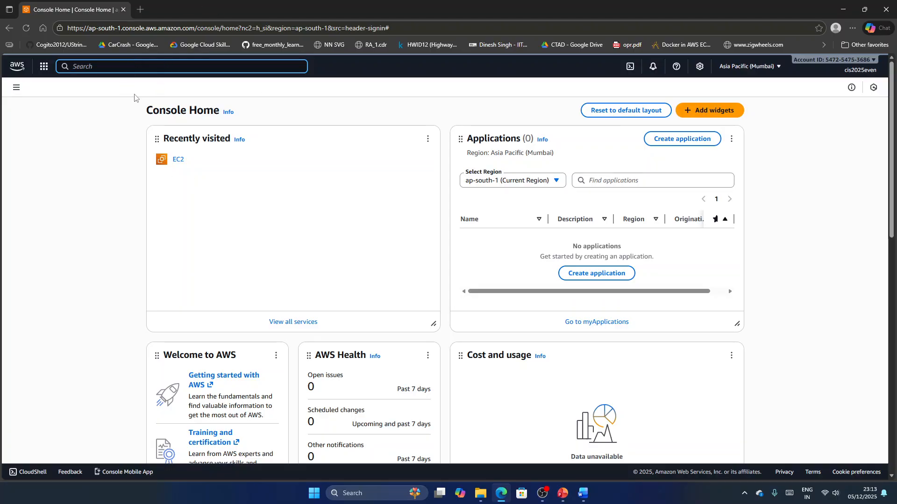
- Search the console for 'billing', open Billing and Cost Management, and browse its navigation
type("billing")
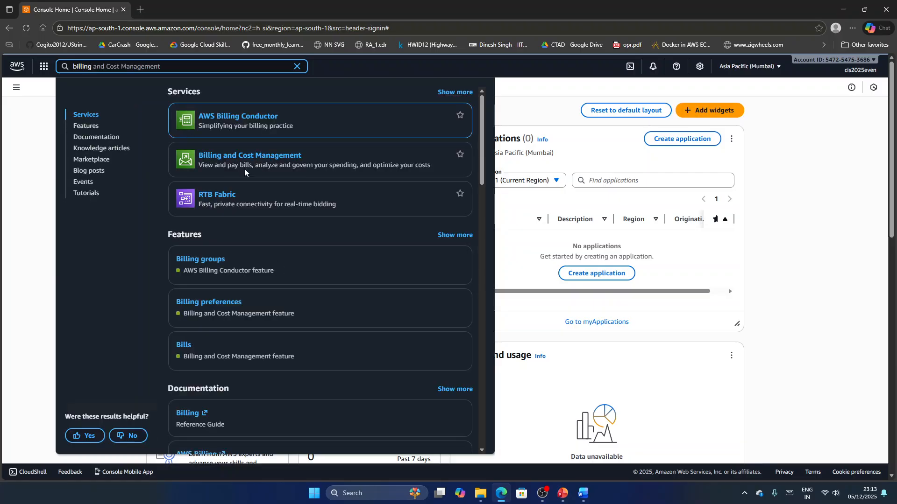
left_click(269, 164)
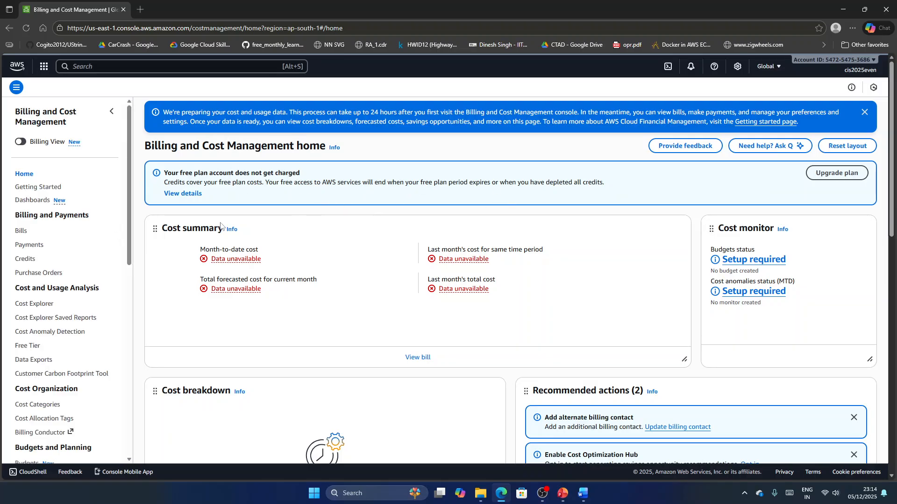
scroll(103, 243, "down", 4)
scroll(103, 243, "down", 3)
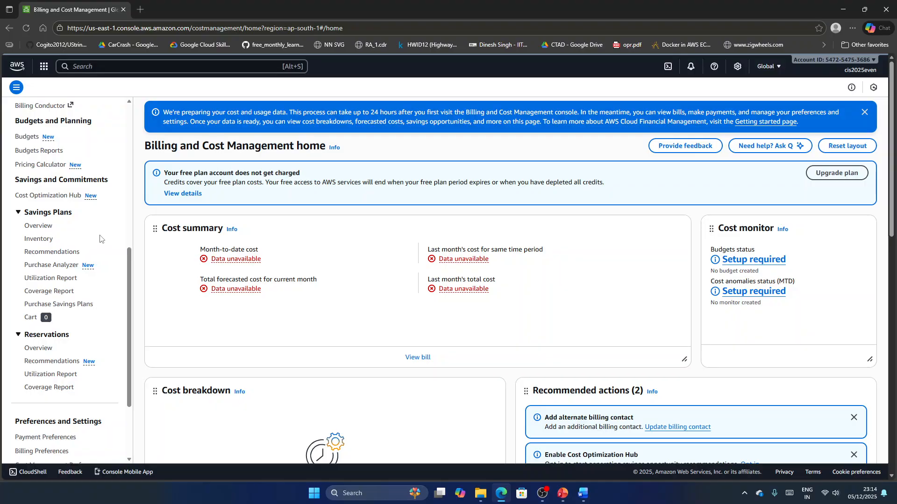
scroll(101, 239, "up", 3)
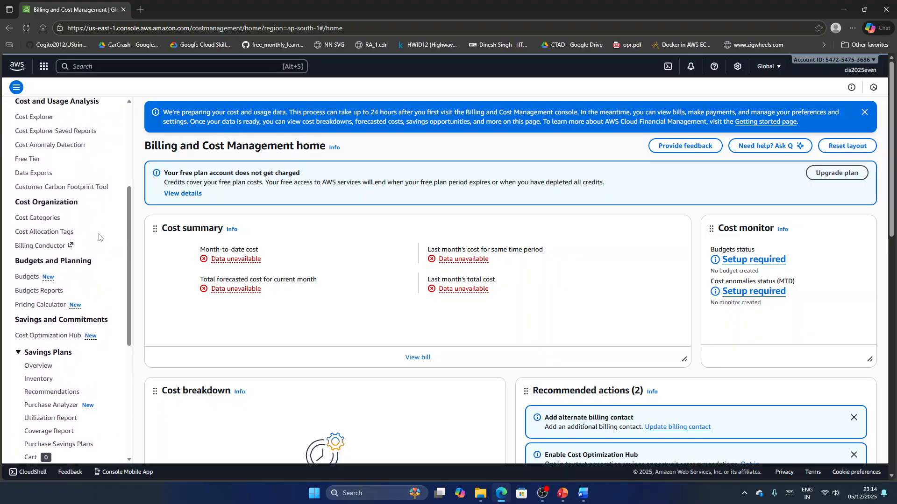
scroll(99, 238, "up", 3)
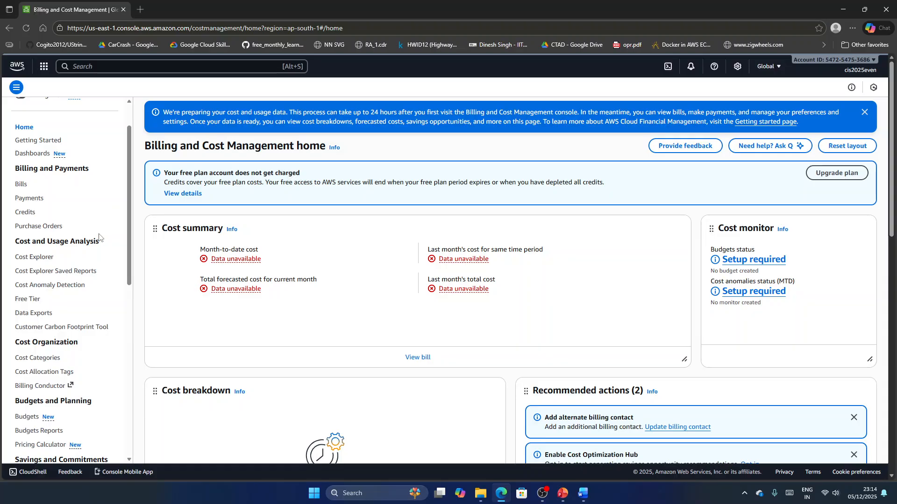
scroll(99, 238, "down", 6)
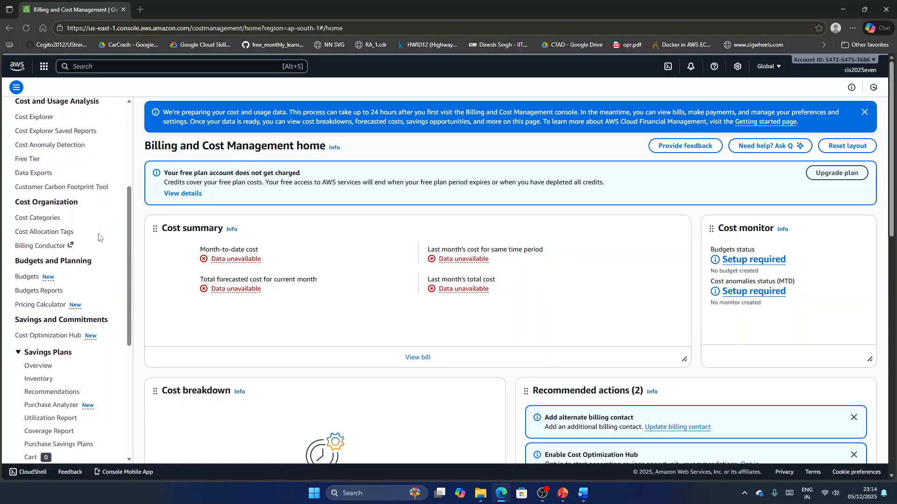
scroll(98, 237, "down", 3)
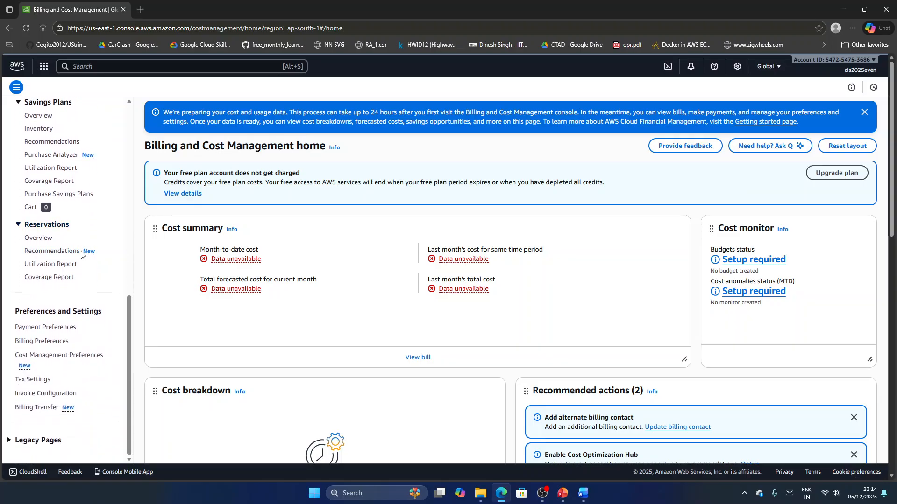
left_click(47, 345)
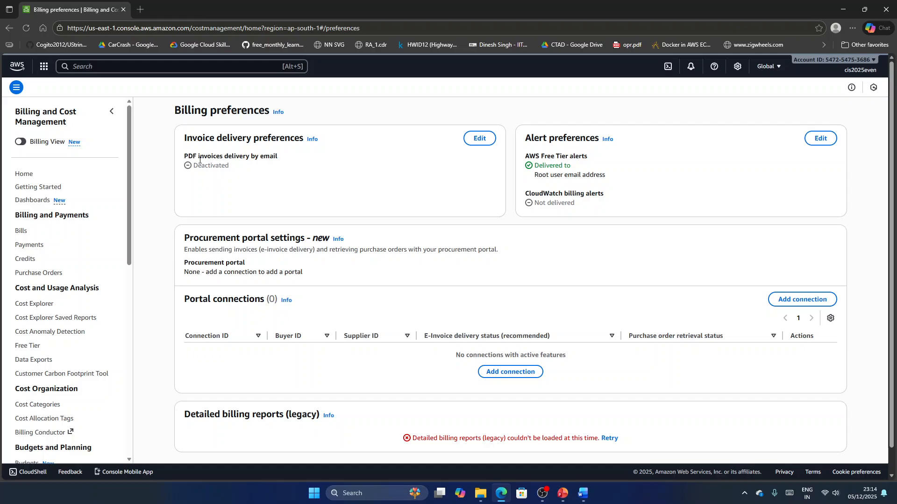
left_click_drag(193, 156, 257, 160)
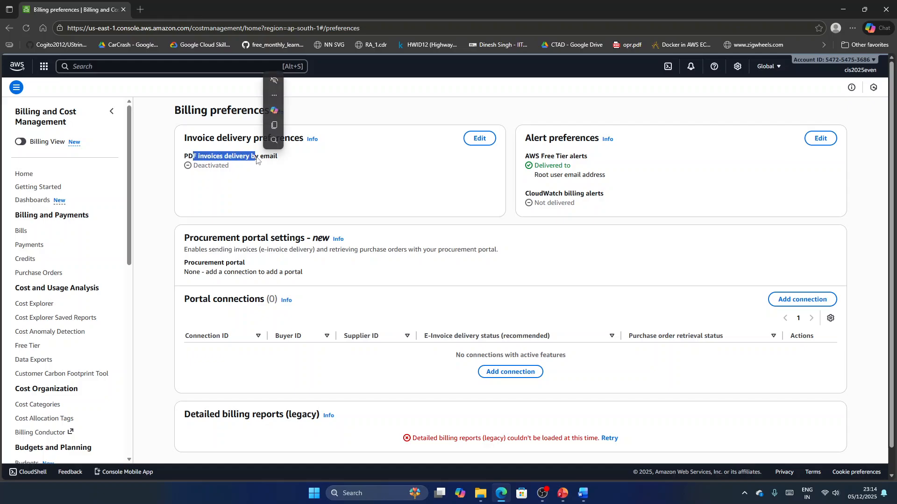
left_click(158, 145)
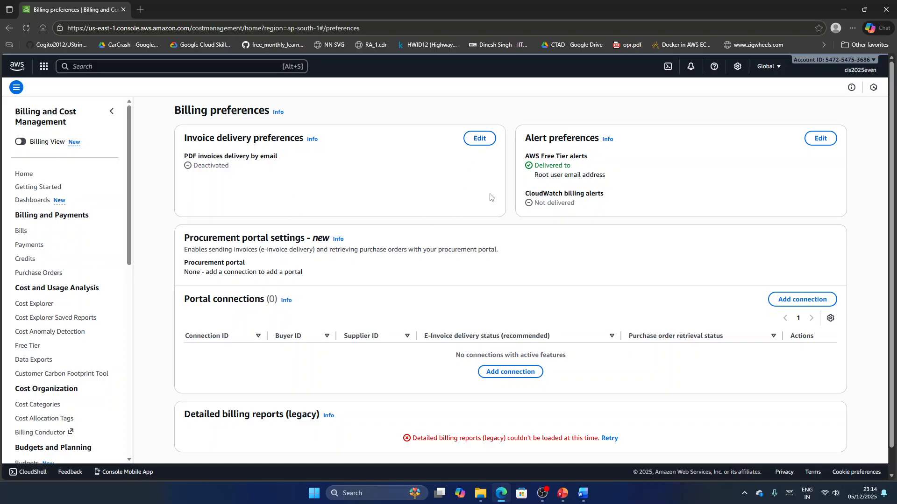
- Enable 'PDF invoices delivered by email' in Invoice delivery preferences and save
left_click(484, 140)
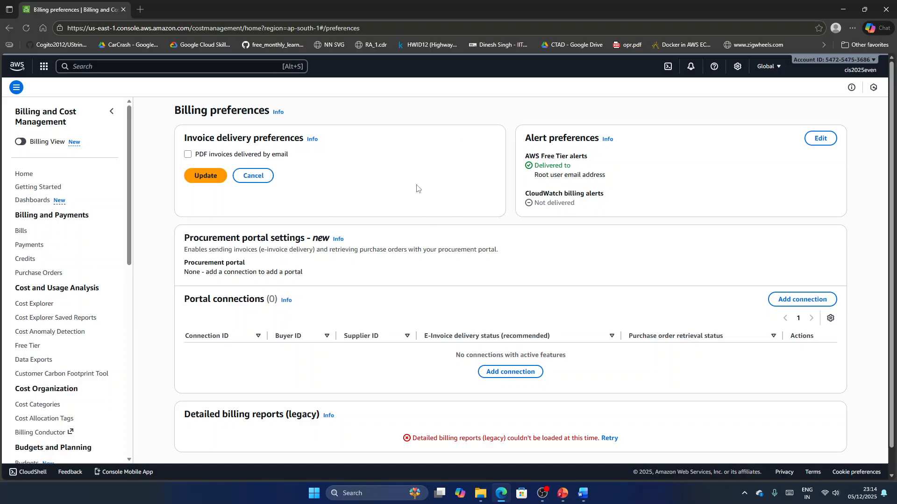
left_click(188, 155)
left_click(213, 177)
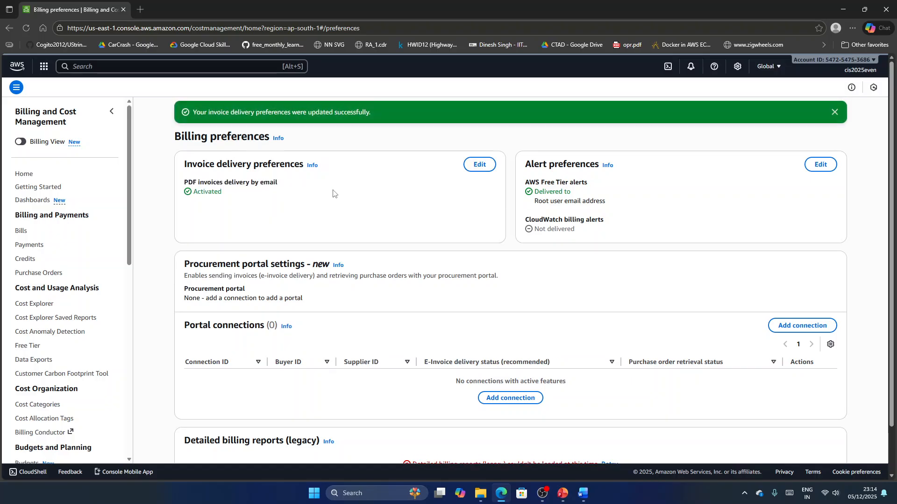
left_click_drag(194, 192, 229, 197)
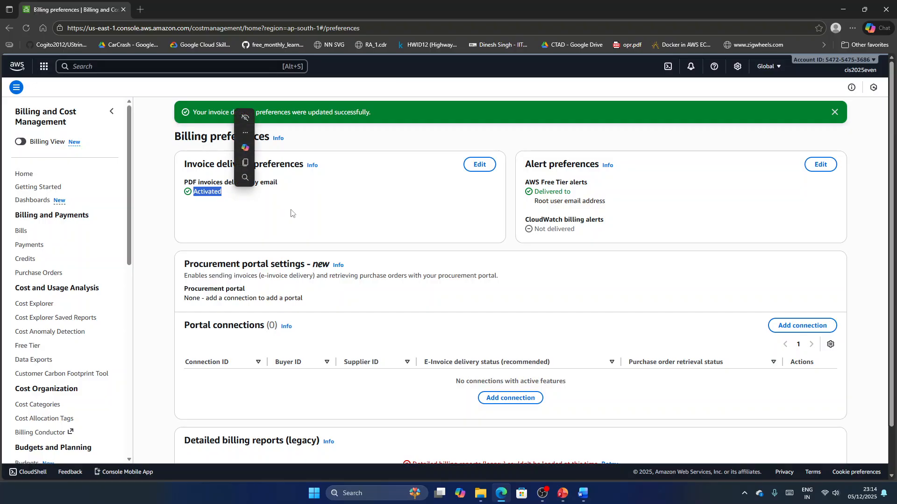
left_click(306, 217)
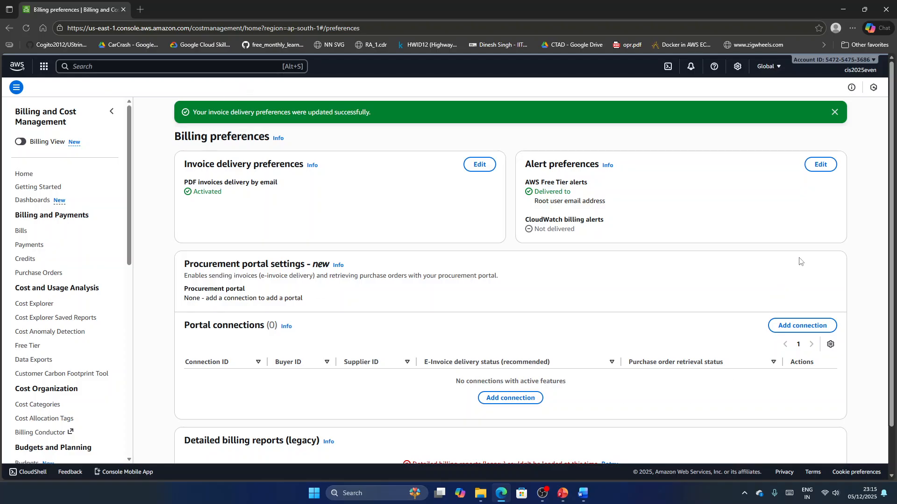
- Set the Free Tier alert email to the account e-mail in Alert preferences and update
left_click(821, 165)
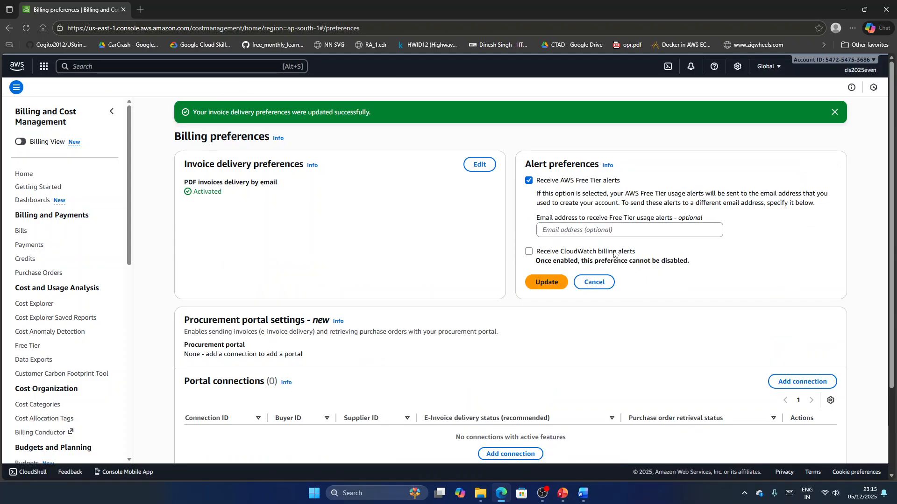
left_click(570, 230)
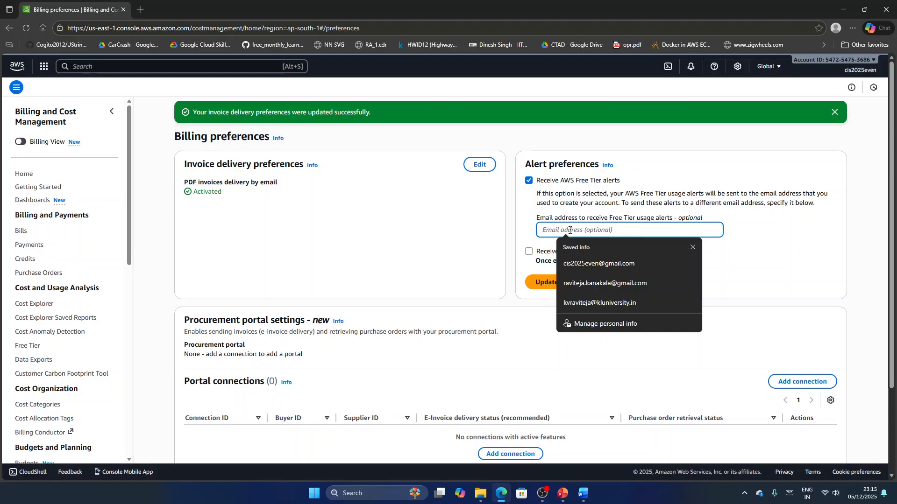
left_click(583, 263)
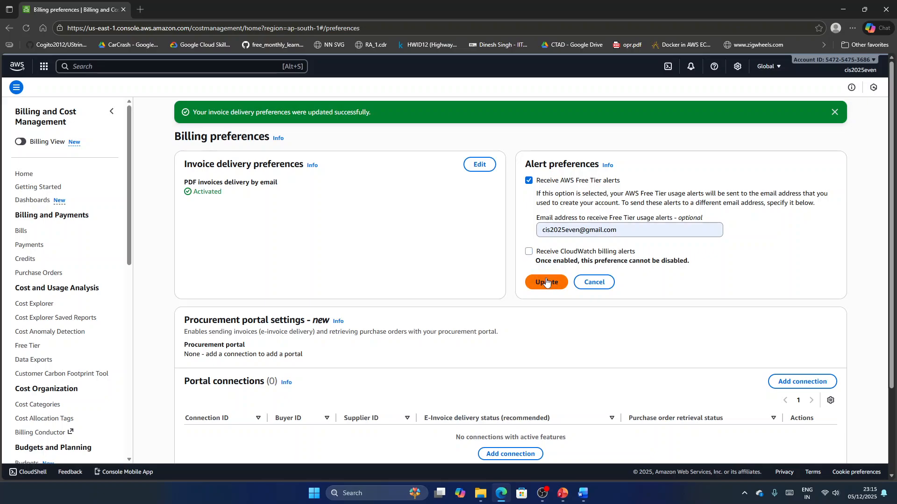
left_click(628, 230)
left_click(731, 260)
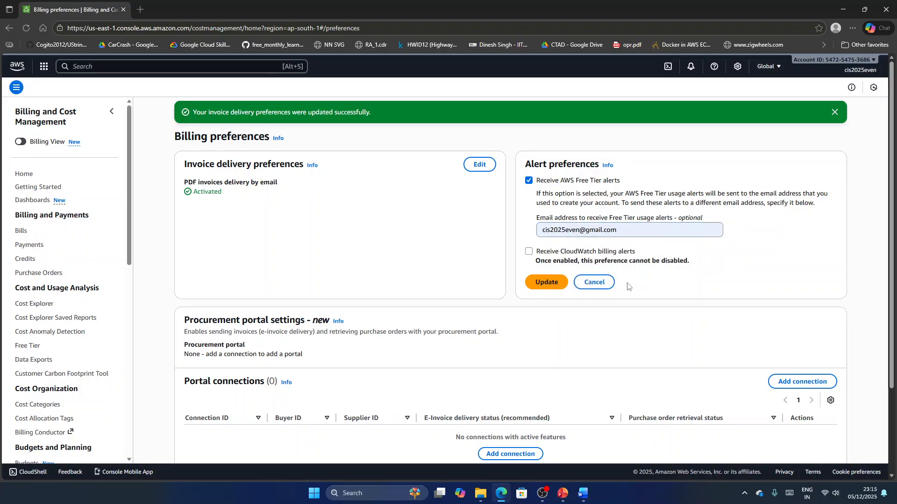
left_click(546, 283)
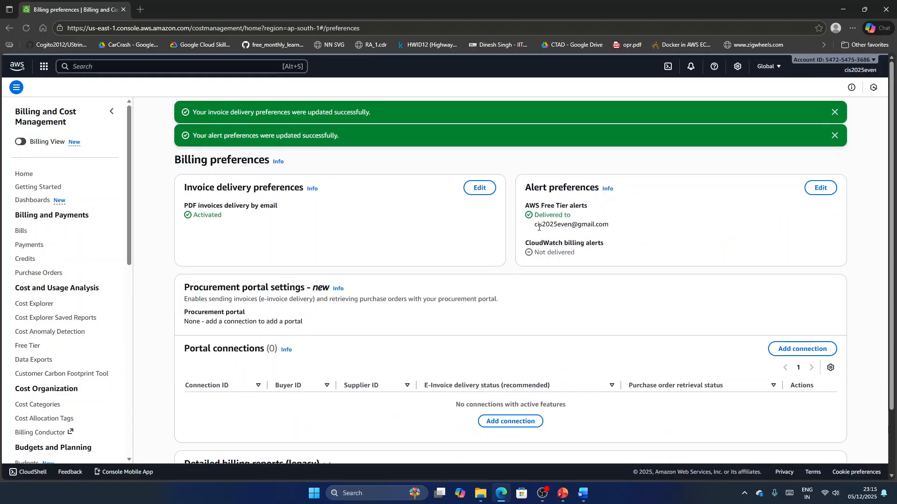
left_click_drag(537, 225, 609, 232)
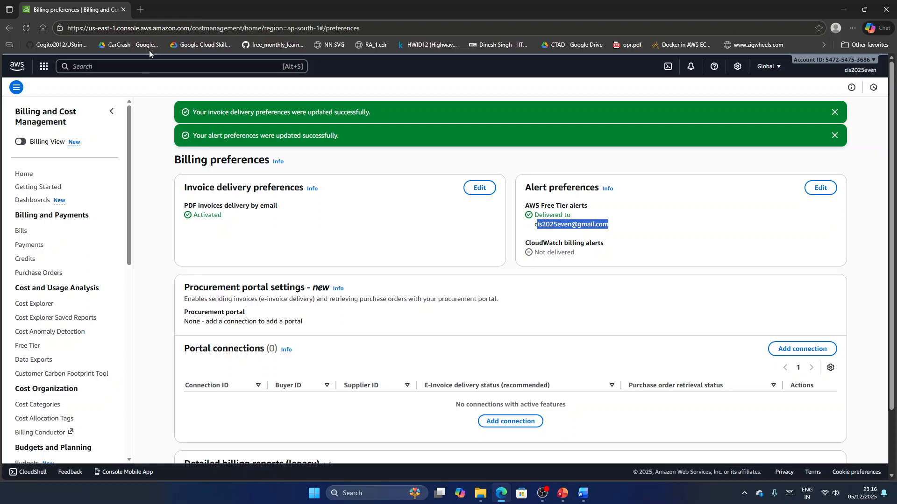
- Search the console for 'cloudwatch' and open the CloudWatch service
left_click(144, 71)
type("cl")
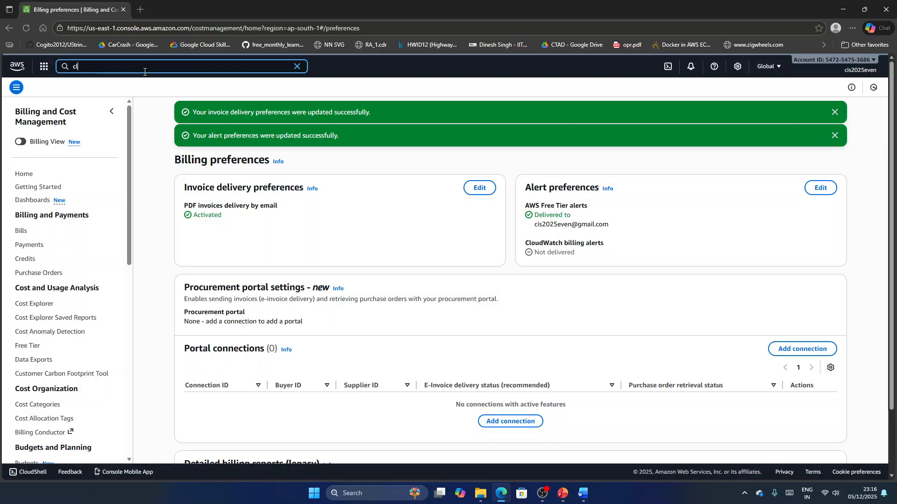
type("oudwatch")
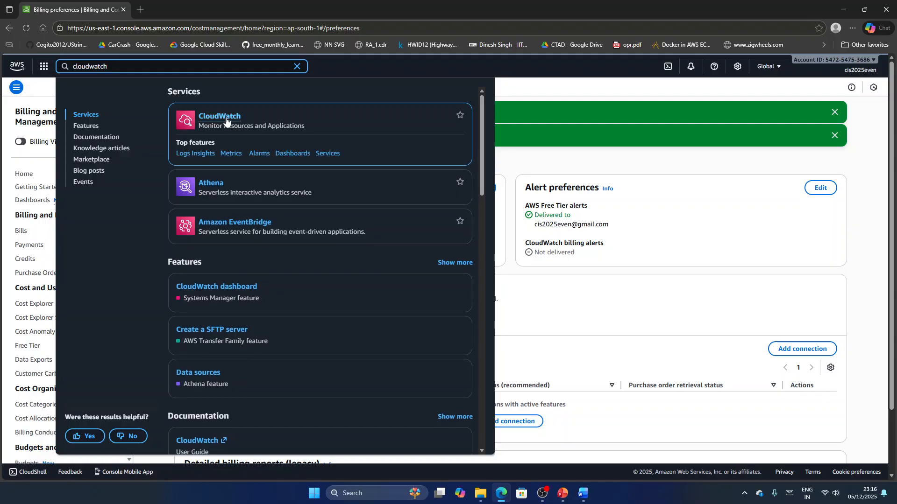
left_click(227, 118)
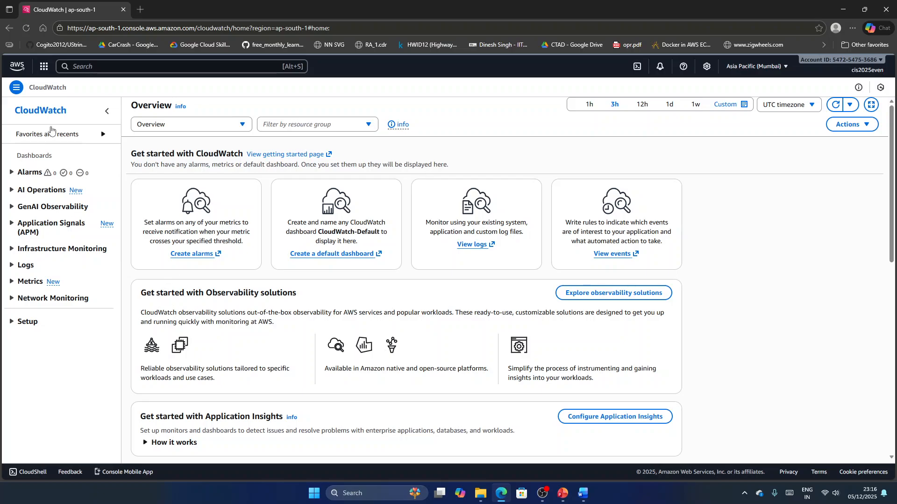
- Go to All alarms under Alarms in CloudWatch and start a new alarm with Create alarm
left_click(21, 174)
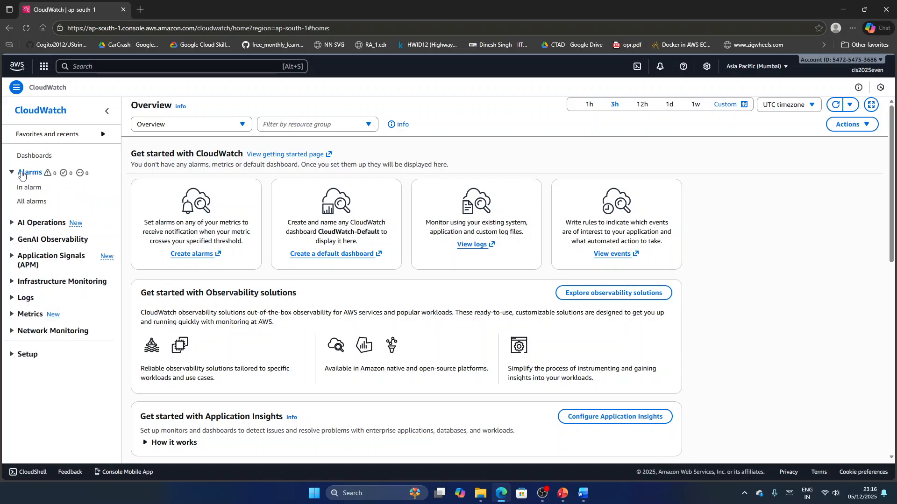
left_click(34, 205)
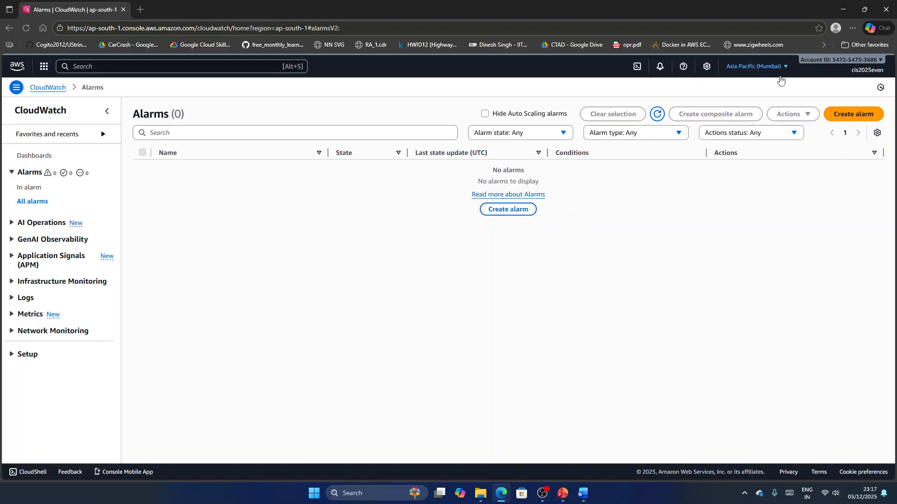
left_click(517, 214)
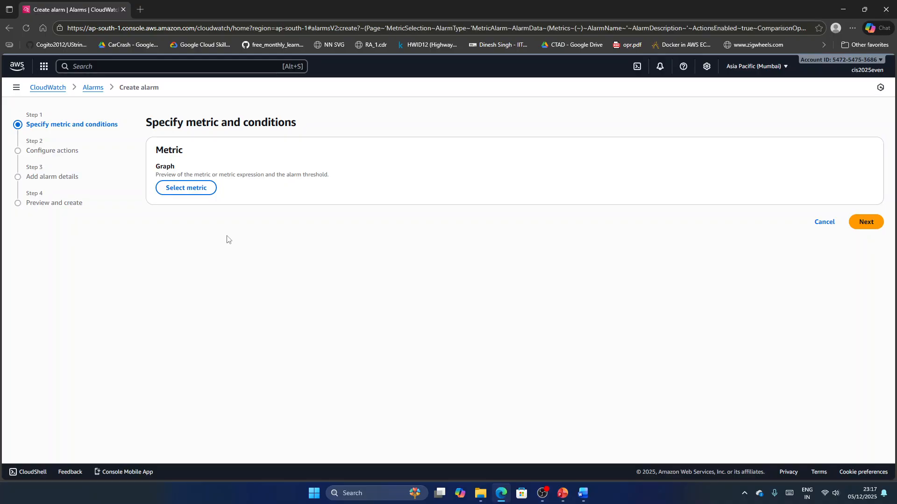
- Bring up Select metric for the new alarm and browse into the Usage namespace
left_click(186, 193)
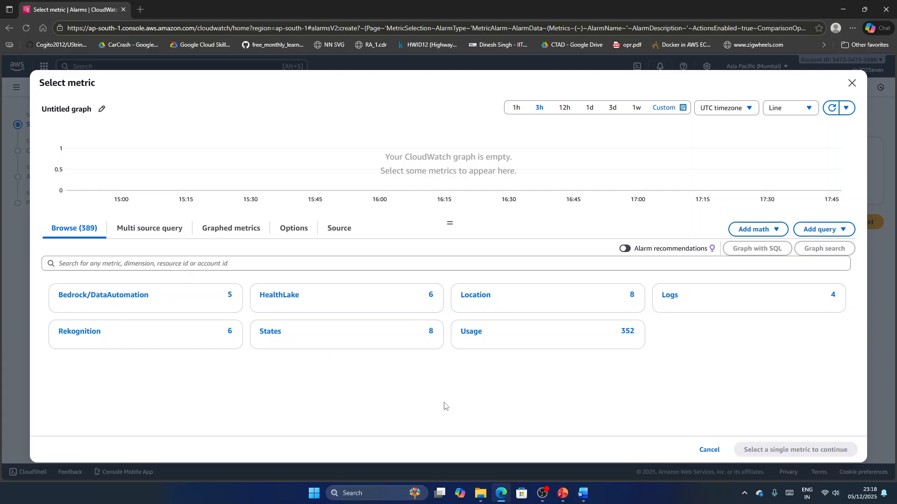
mouse_move(541, 493)
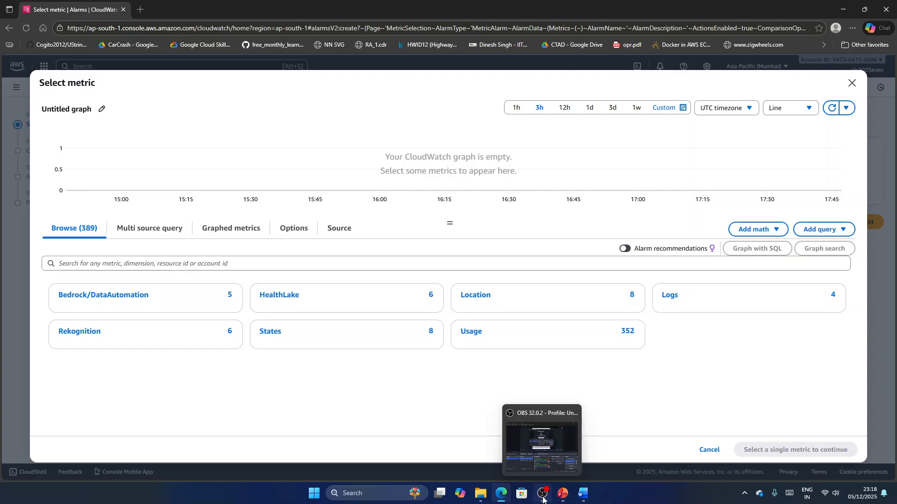
left_click(551, 450)
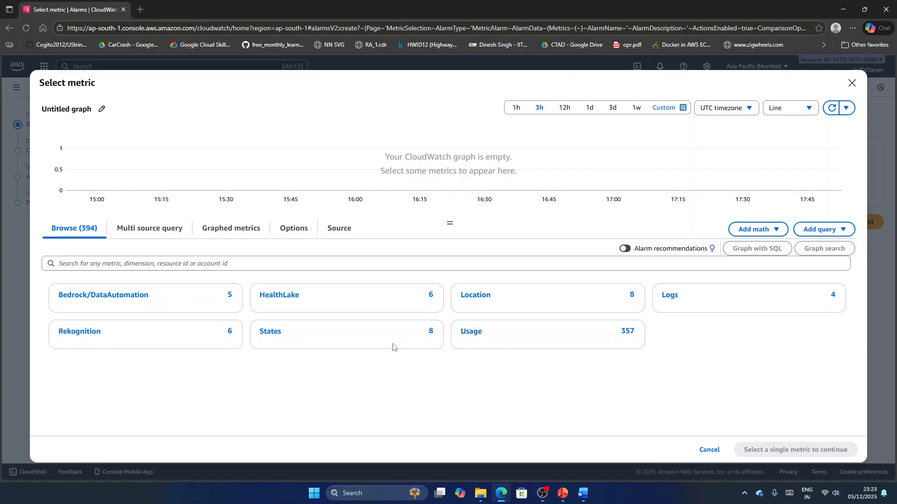
left_click(472, 341)
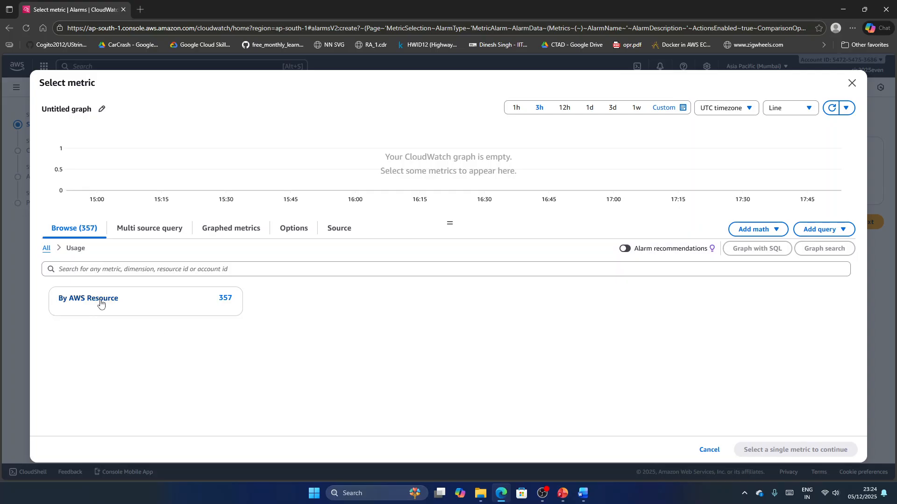
- List Usage metrics by AWS resource and search them for 'ec2'
left_click(76, 314)
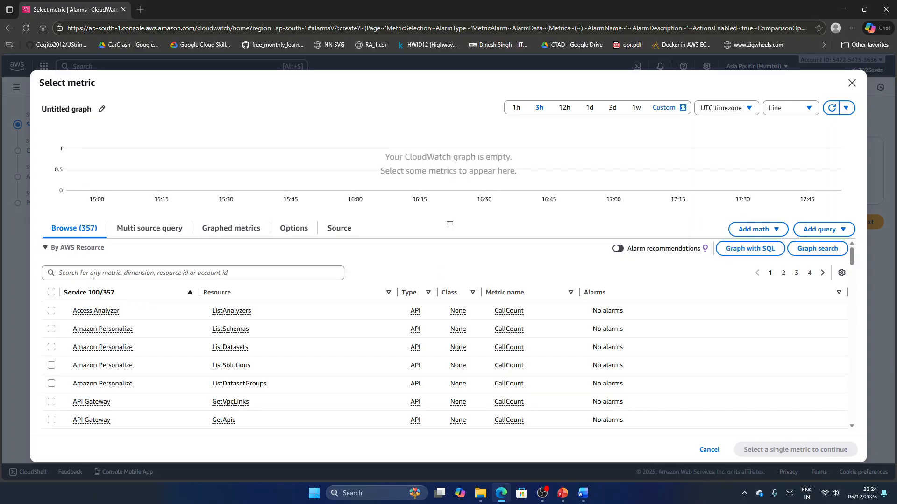
left_click(93, 274)
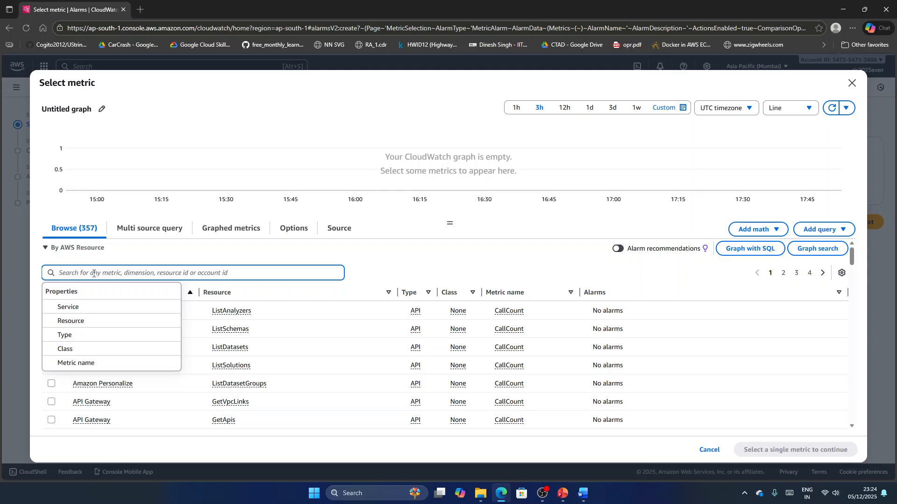
type("ec2")
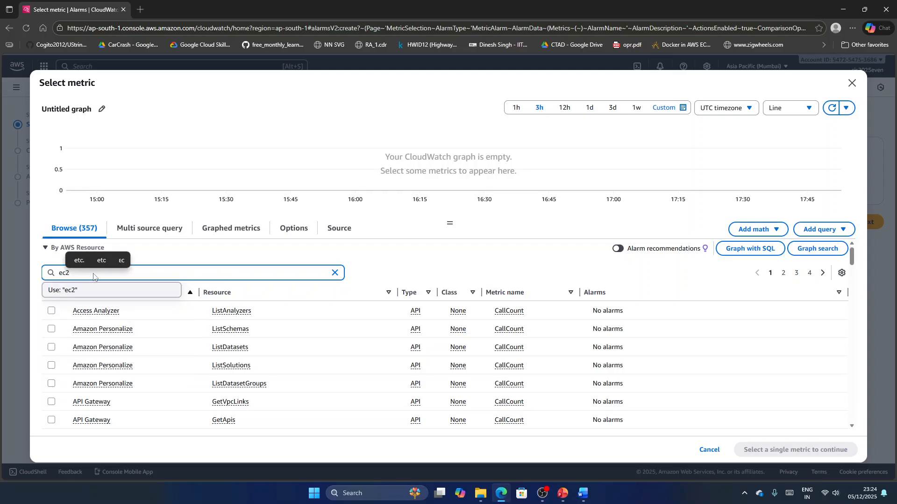
key("Return")
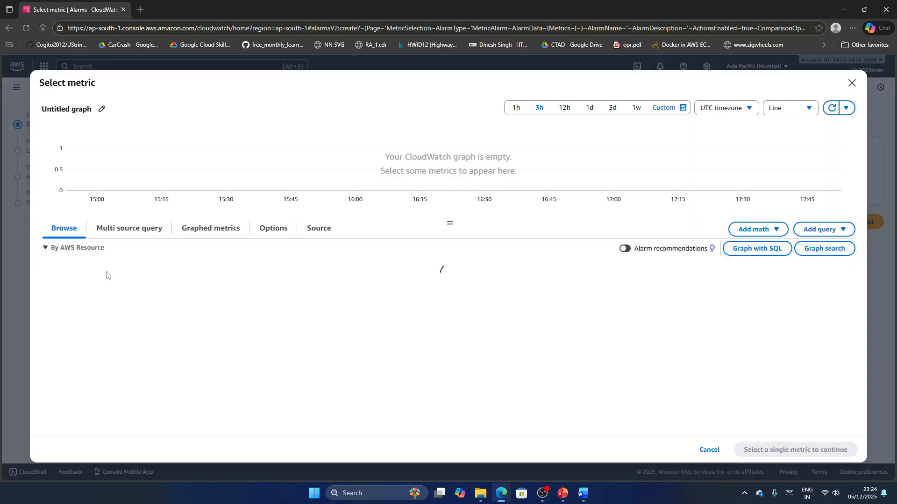
scroll(164, 382, "down", 10)
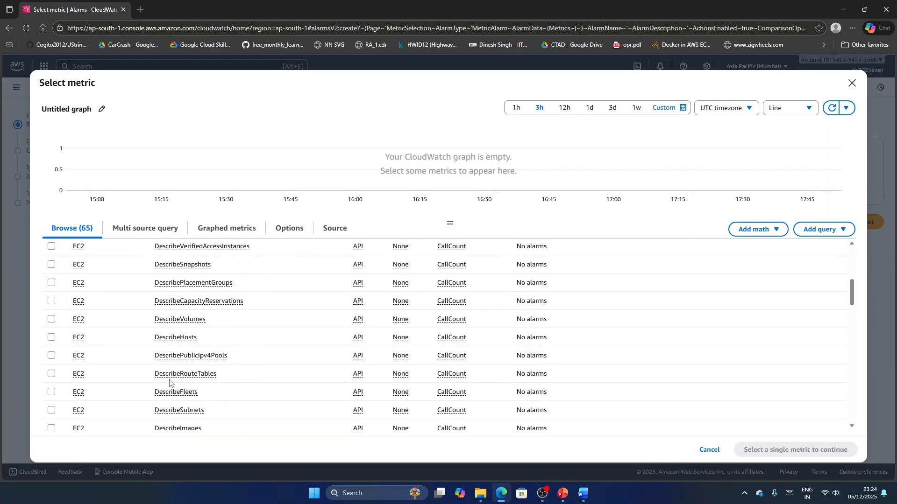
scroll(164, 382, "down", 5)
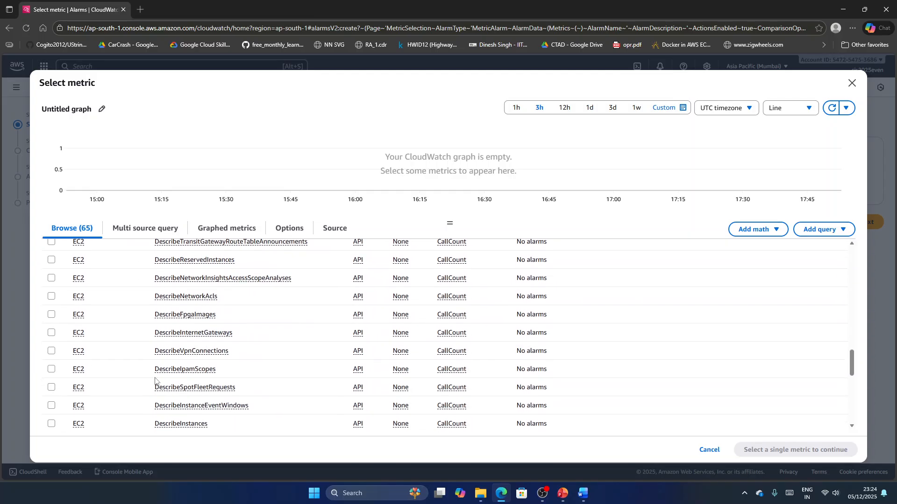
scroll(155, 380, "down", 3)
scroll(155, 381, "up", 10)
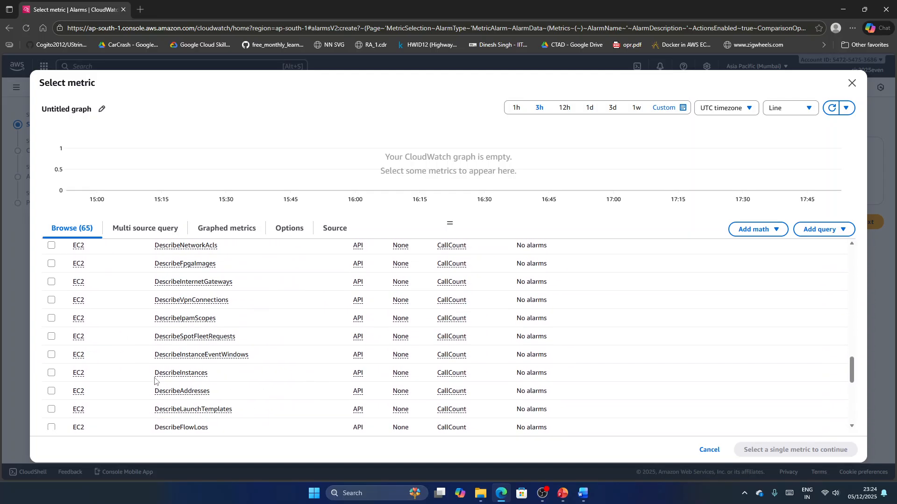
scroll(155, 380, "up", 3)
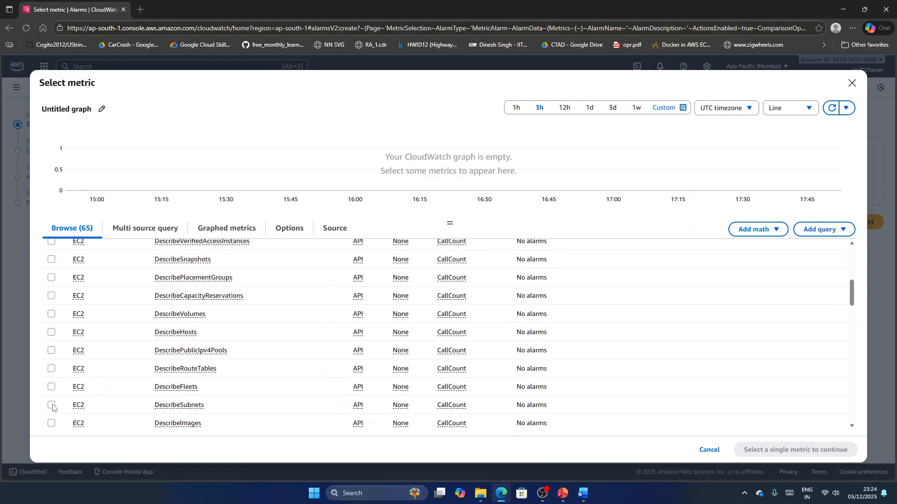
- Trial-graph EC2 CallCount metrics (DescribeRouteTables, DescribeVpcEndpoints, DescribeSnapshots), clear them all, and drop the ec2 filter
left_click(52, 369)
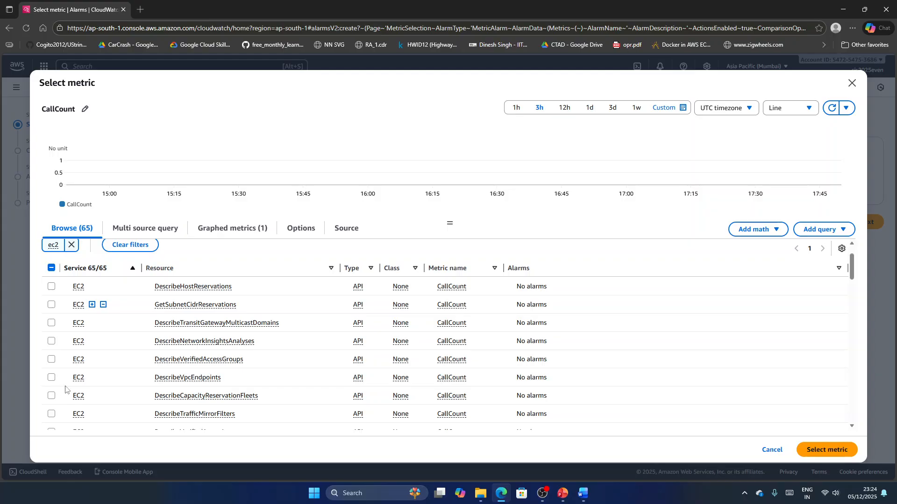
left_click(81, 381)
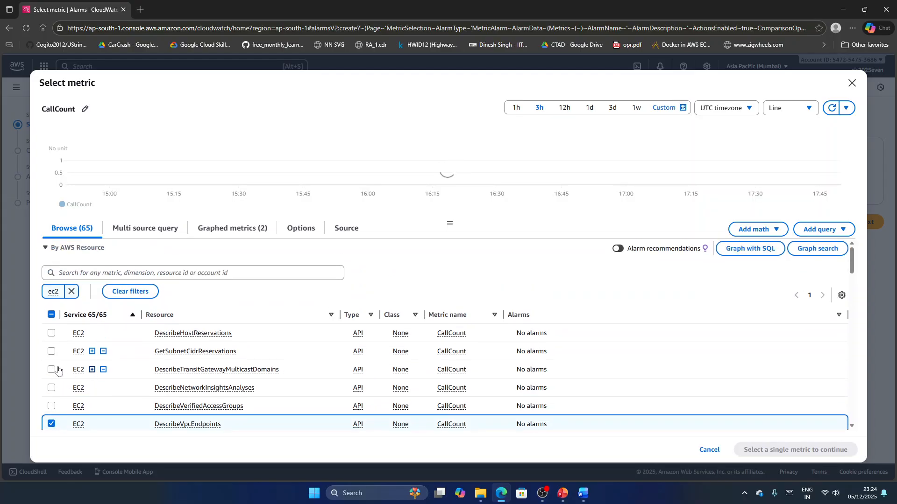
scroll(78, 378, "down", 3)
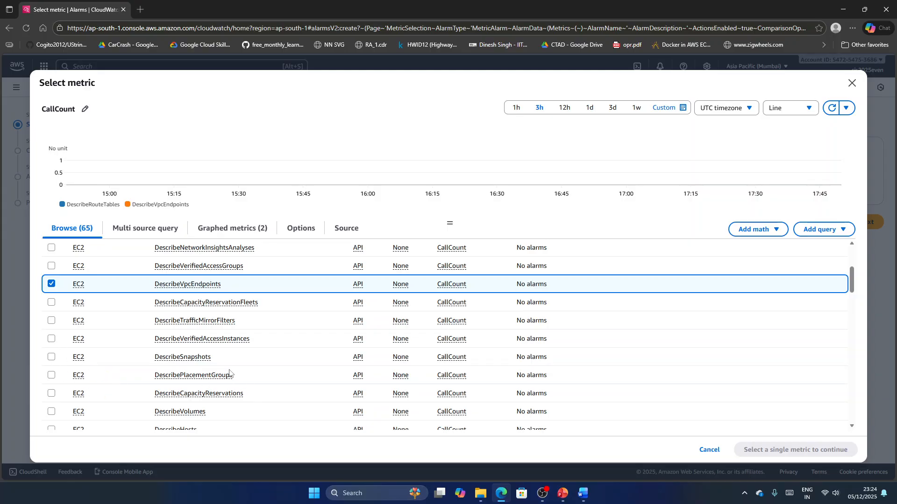
left_click(255, 357)
scroll(525, 409, "down", 5)
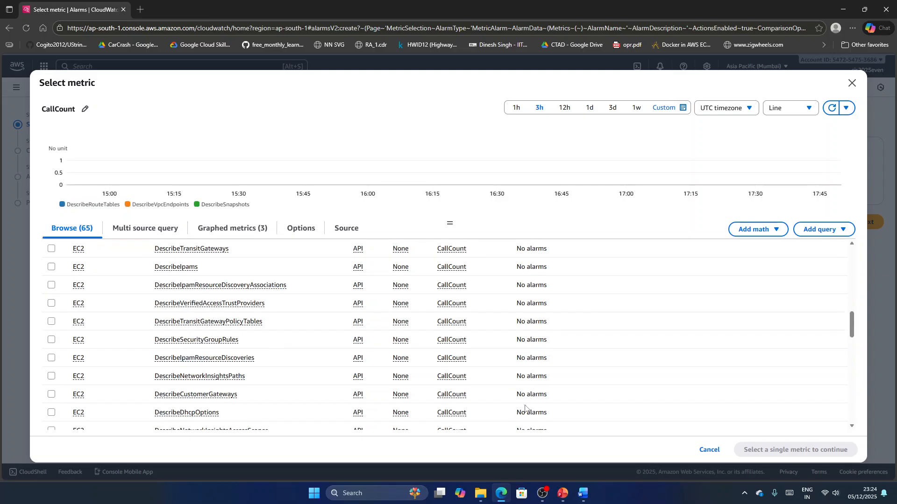
scroll(523, 402, "up", 5)
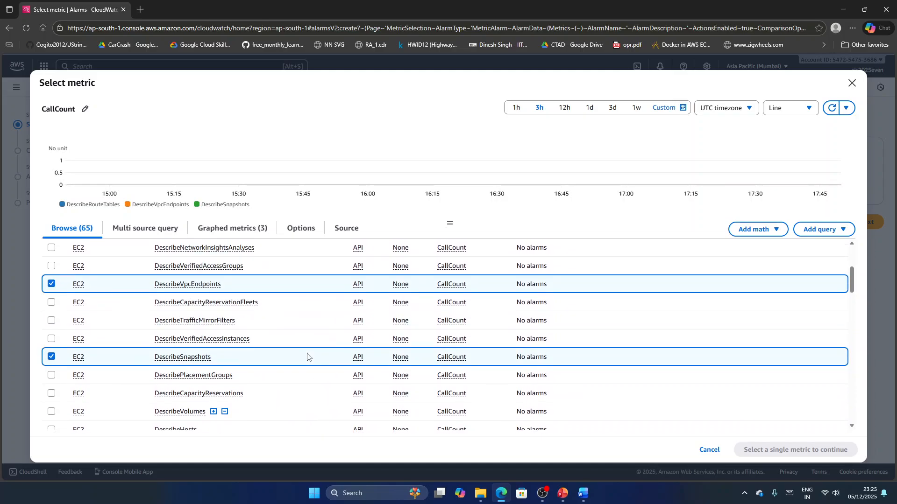
left_click(110, 352)
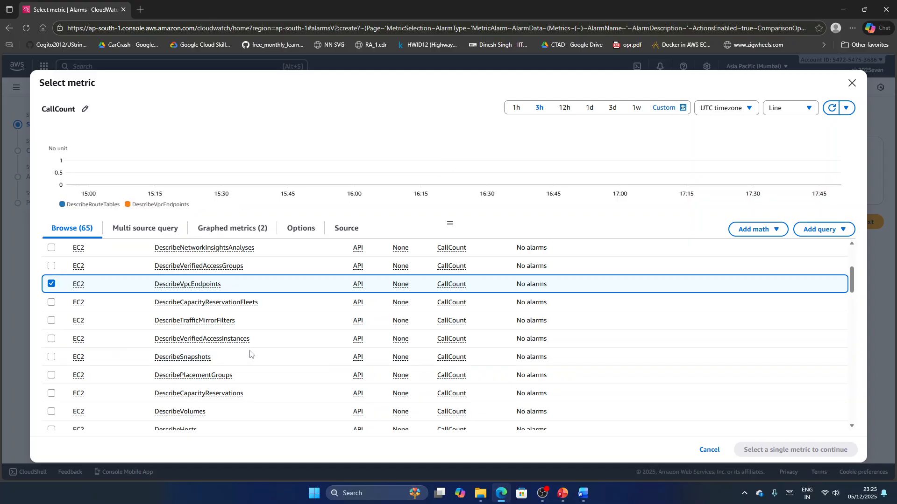
scroll(250, 354, "up", 3)
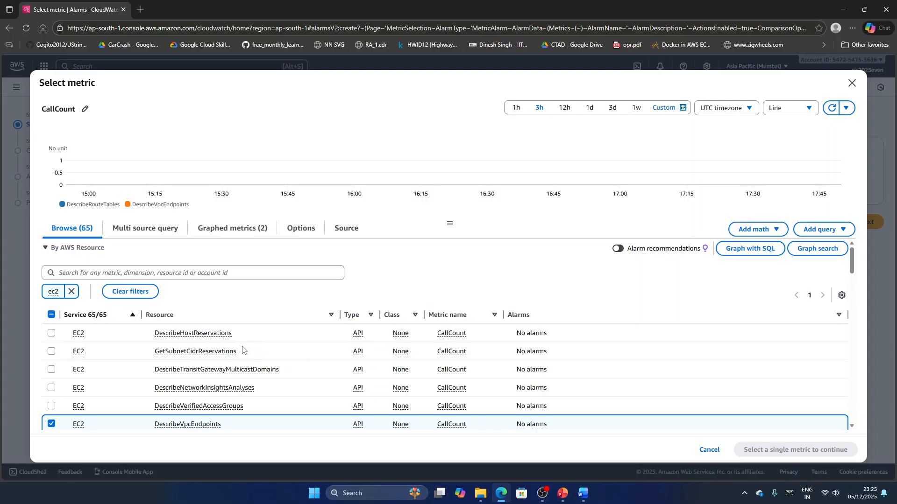
left_click(51, 316)
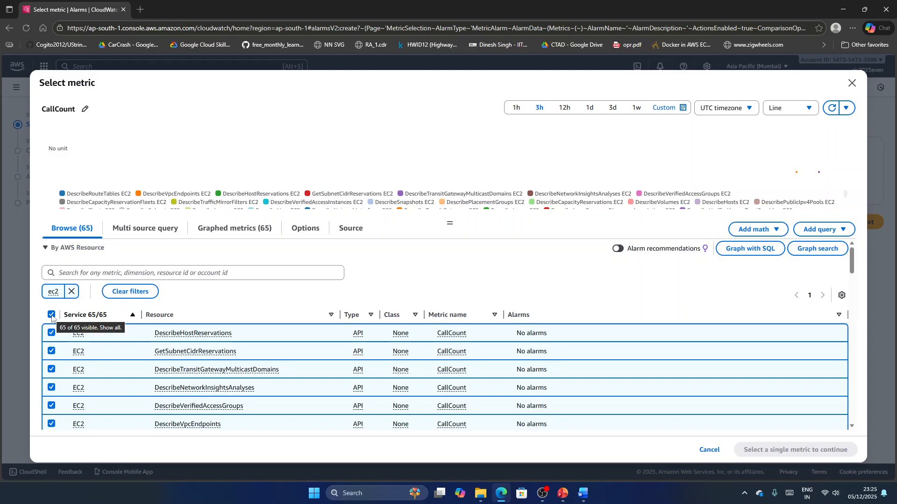
left_click(52, 315)
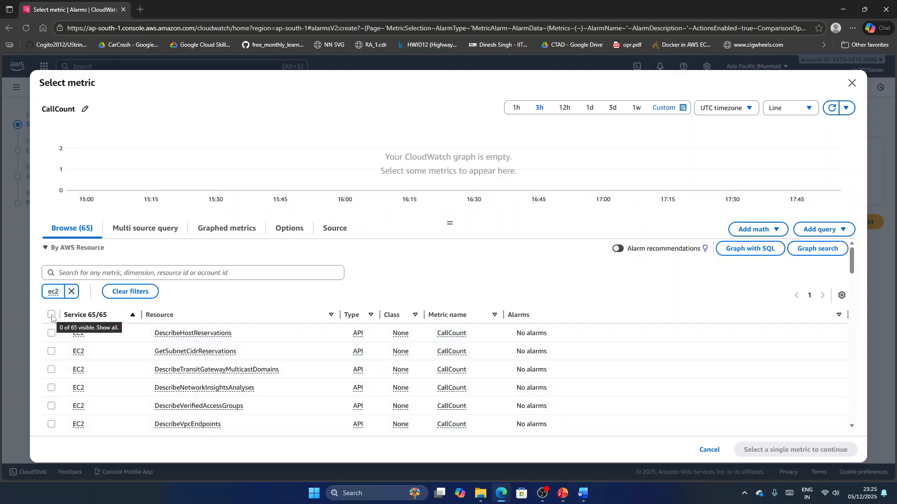
left_click(71, 291)
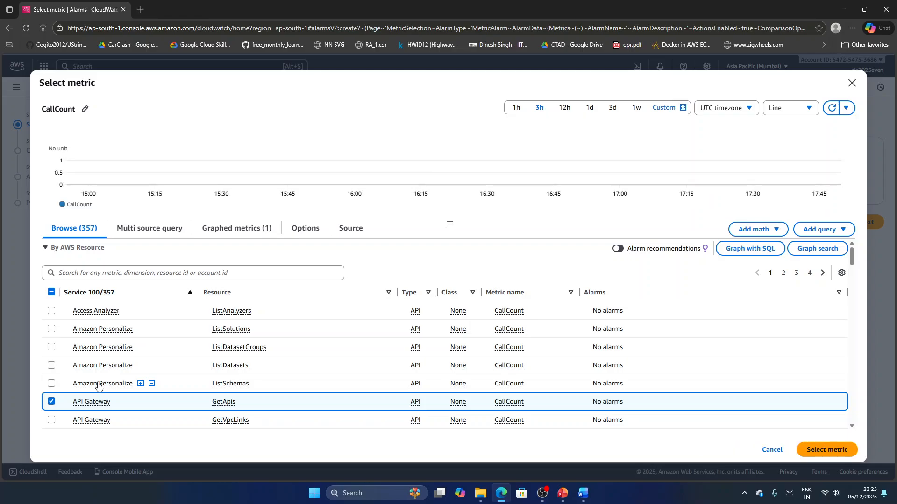
- Confirm GetApis CallCount as the alarm metric and set the condition to Greater/Equal
left_click(826, 450)
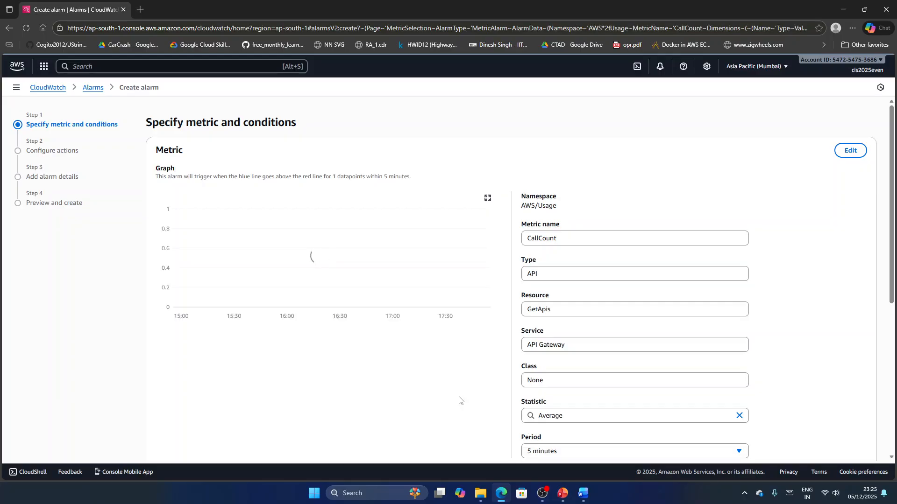
scroll(316, 300, "down", 1)
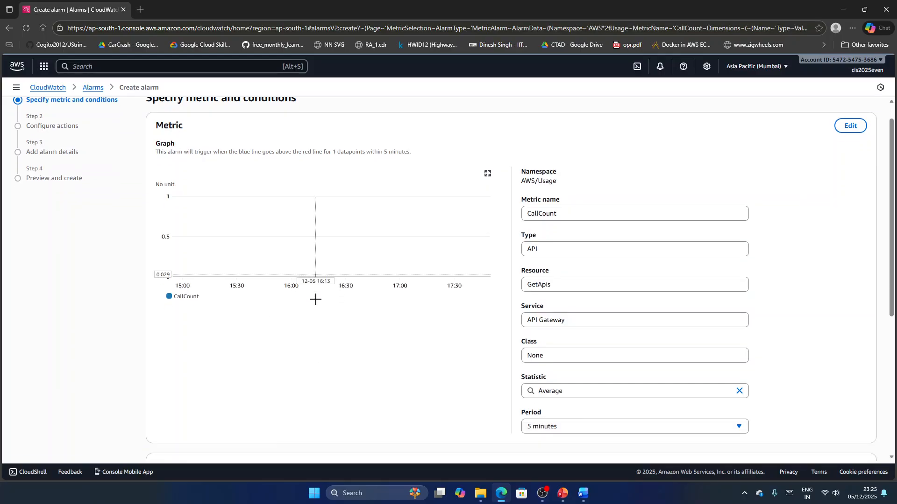
scroll(316, 299, "down", 5)
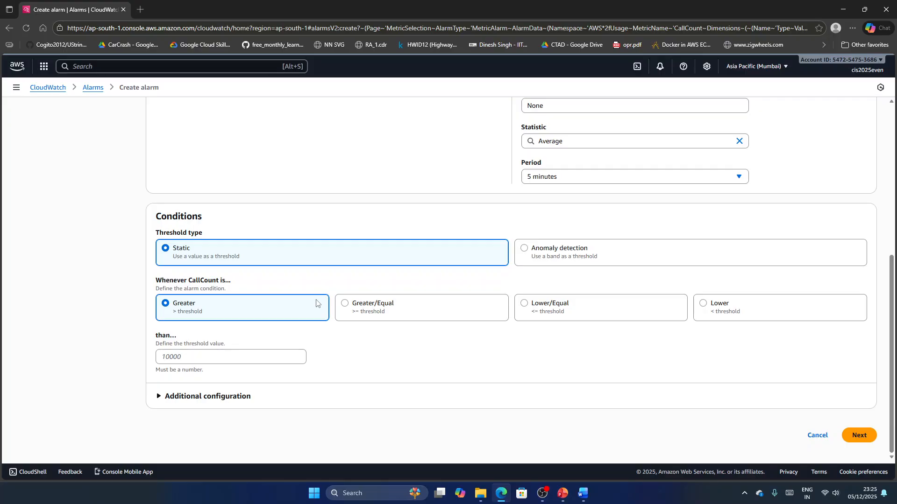
scroll(584, 237, "up", 5)
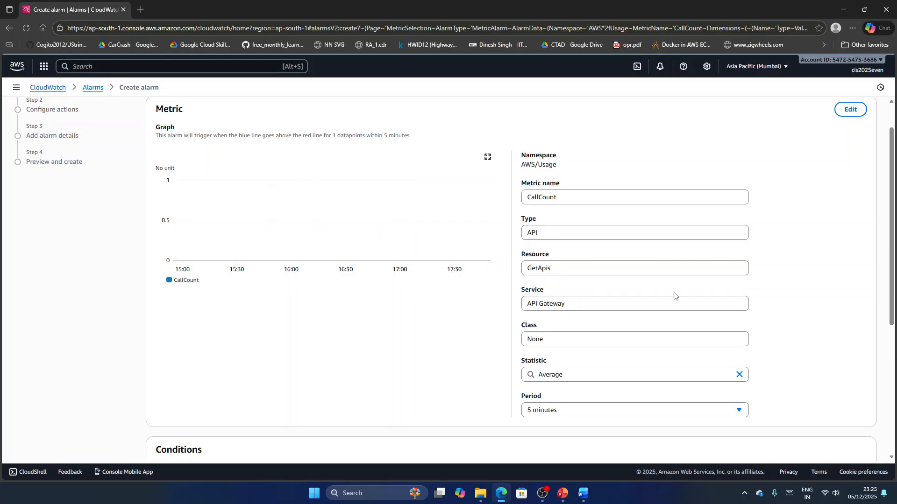
scroll(663, 295, "down", 4)
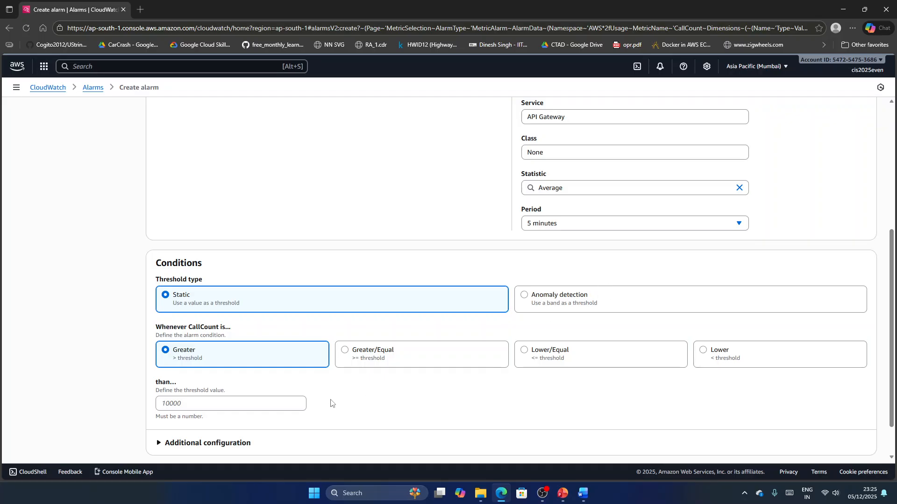
scroll(336, 397, "down", 1)
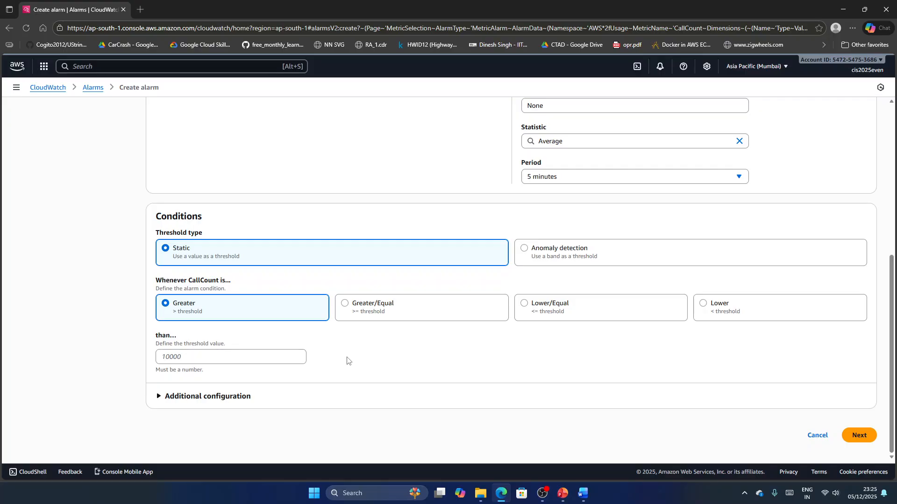
left_click(343, 305)
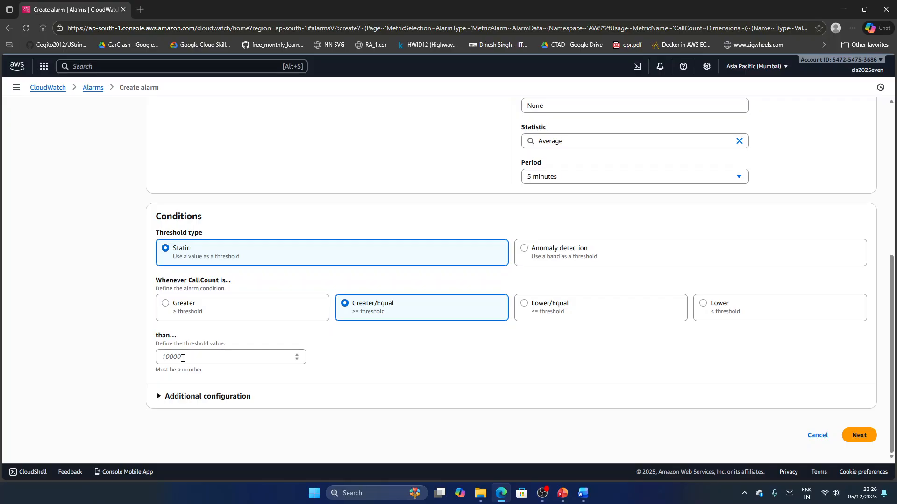
- Set the static alarm threshold to 10
scroll(182, 359, "up", 3)
scroll(182, 358, "up", 3)
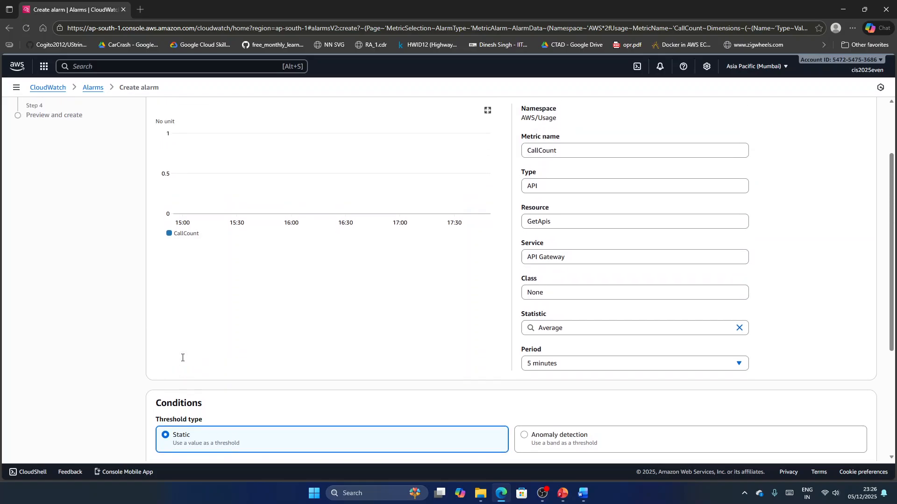
scroll(183, 359, "down", 6)
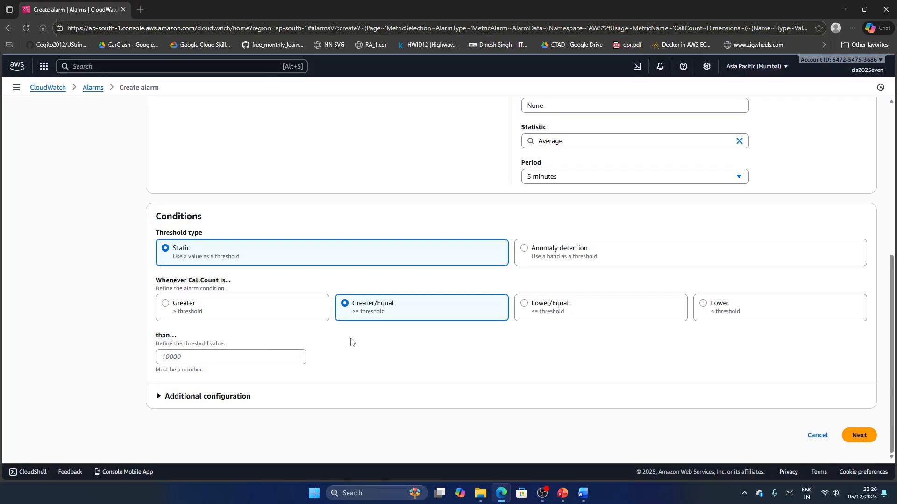
left_click(195, 358)
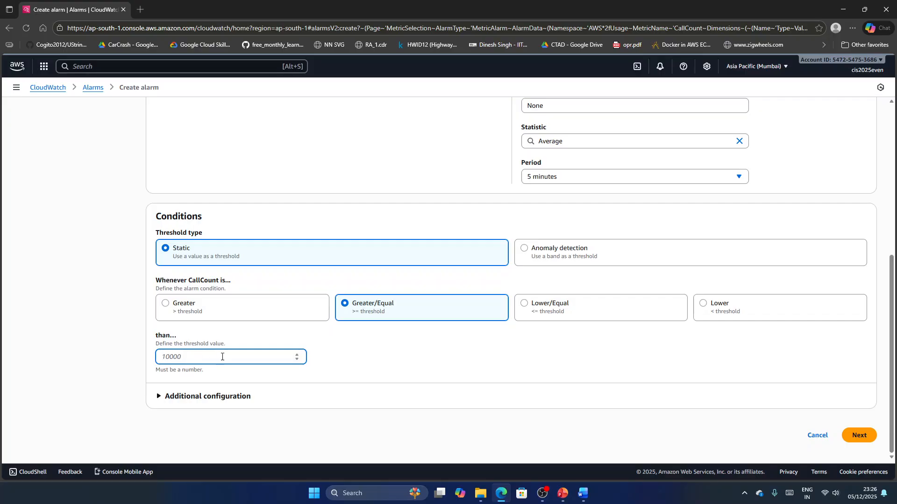
left_click(421, 361)
scroll(420, 360, "up", 1)
scroll(420, 360, "up", 3)
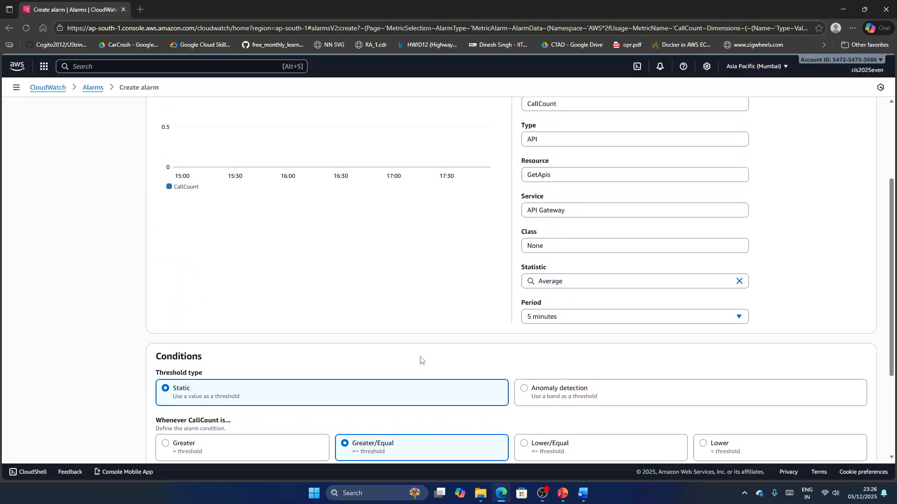
scroll(420, 360, "up", 1)
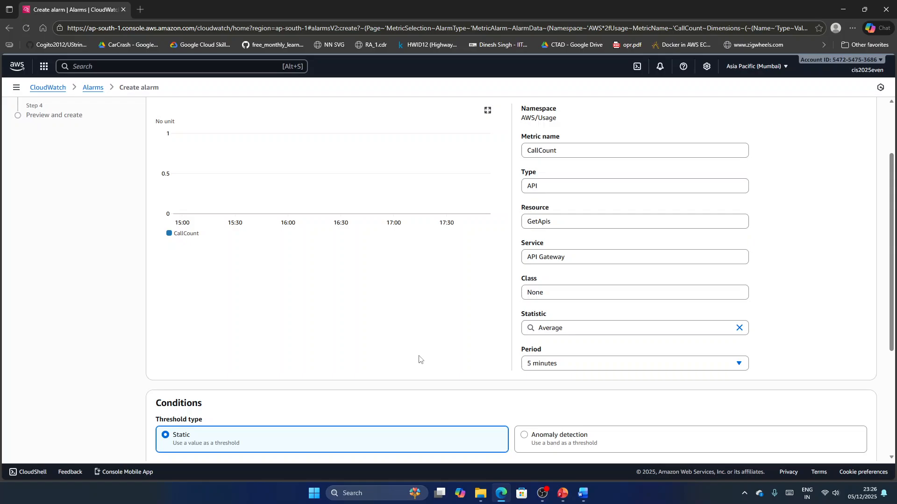
scroll(401, 362, "down", 3)
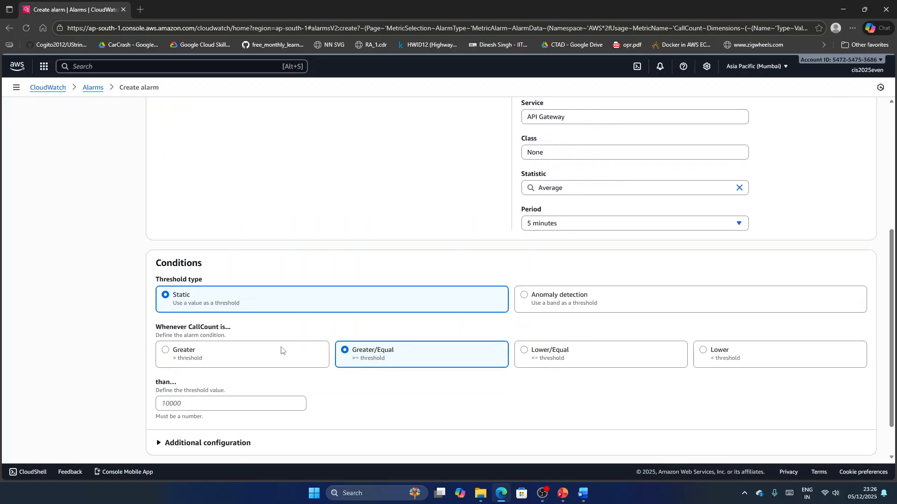
scroll(259, 374, "down", 1)
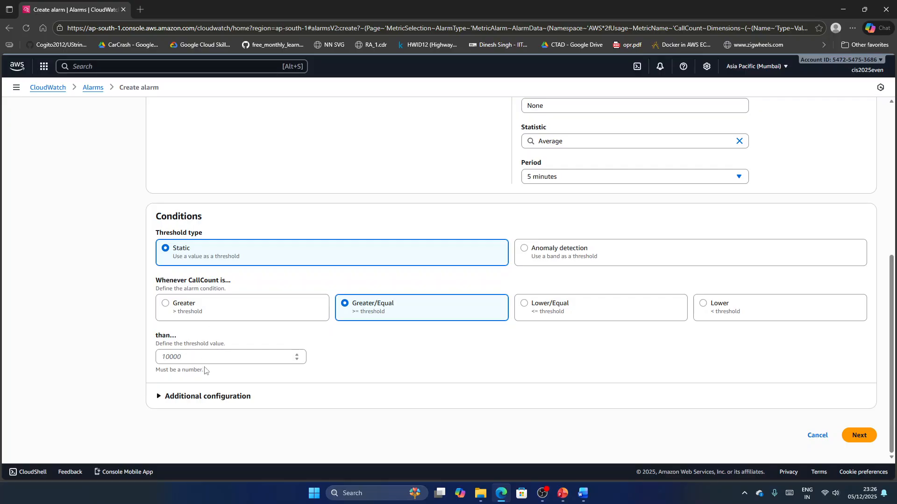
left_click(199, 355)
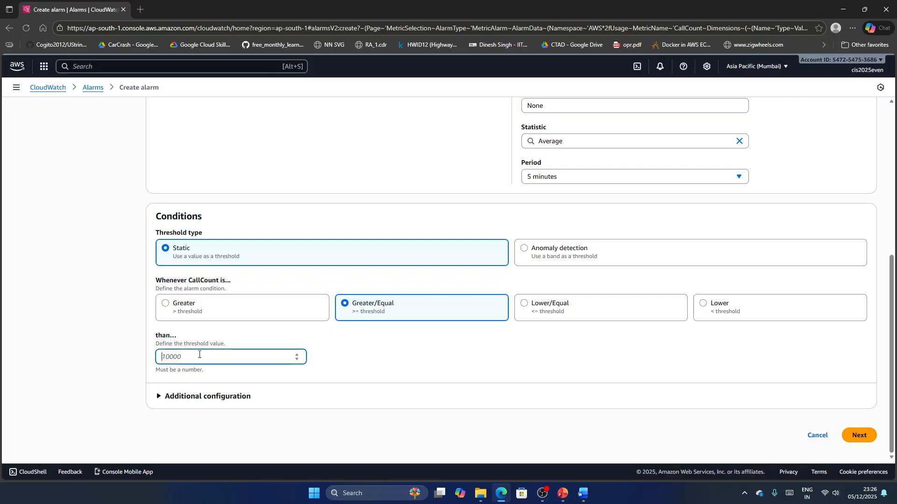
type("10")
left_click(444, 380)
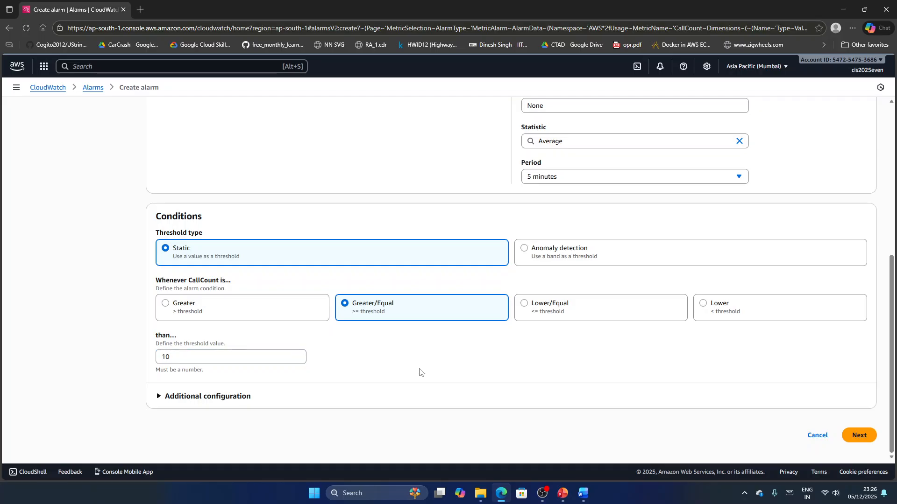
- Expand and collapse Additional configuration, then advance to Configure actions
left_click(158, 397)
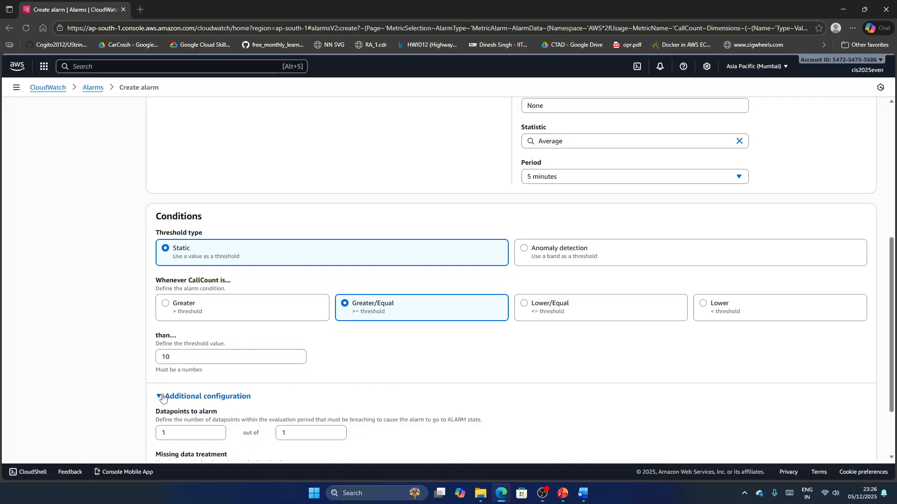
scroll(182, 397, "down", 2)
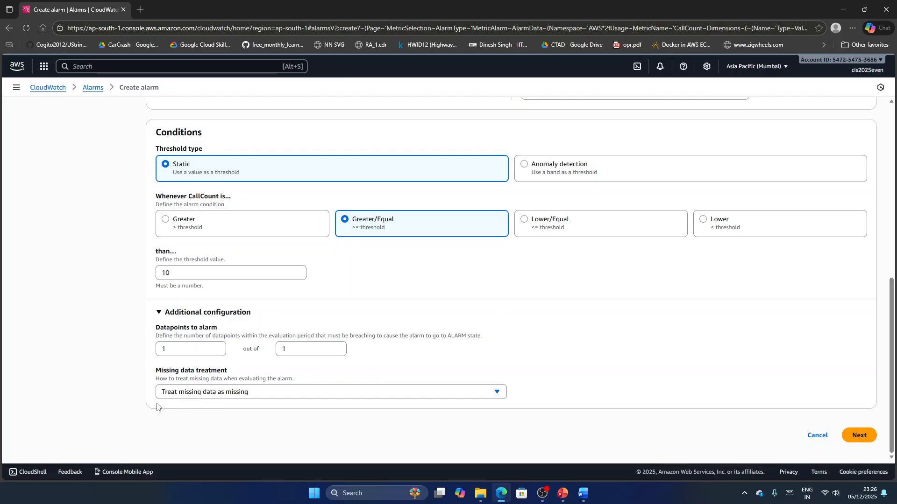
left_click(162, 319)
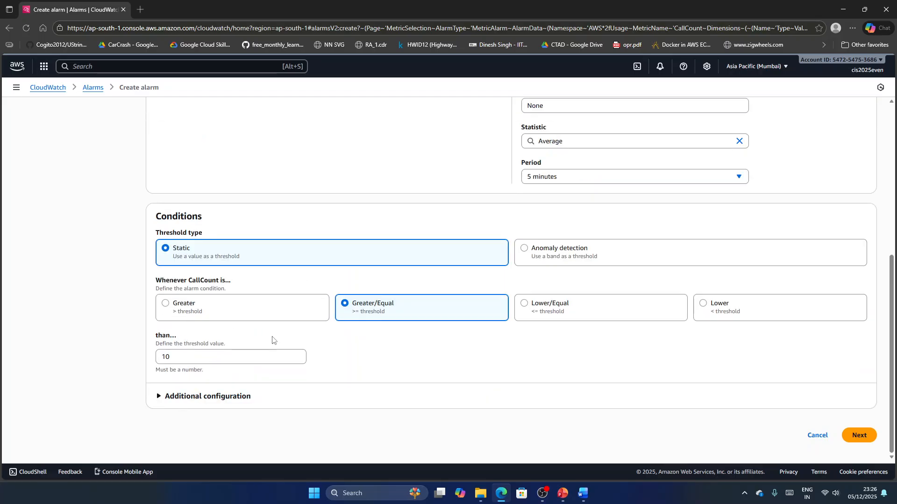
scroll(635, 379, "up", 5)
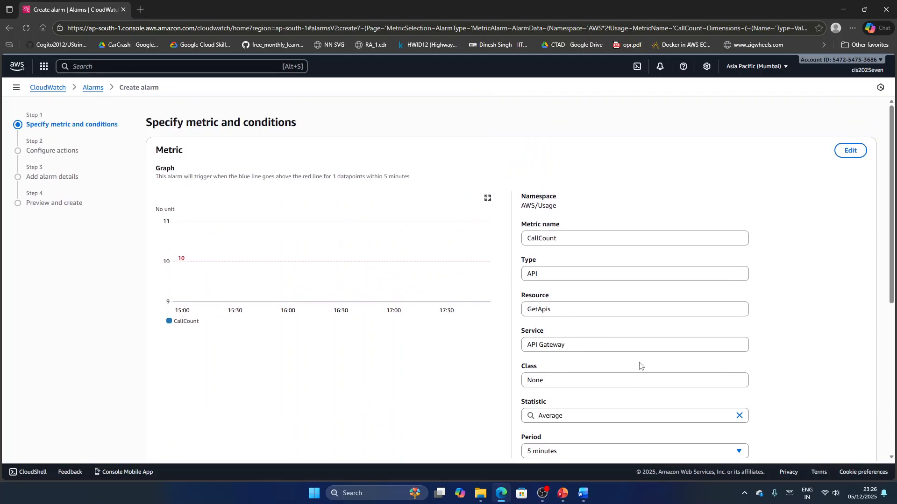
scroll(640, 366, "down", 5)
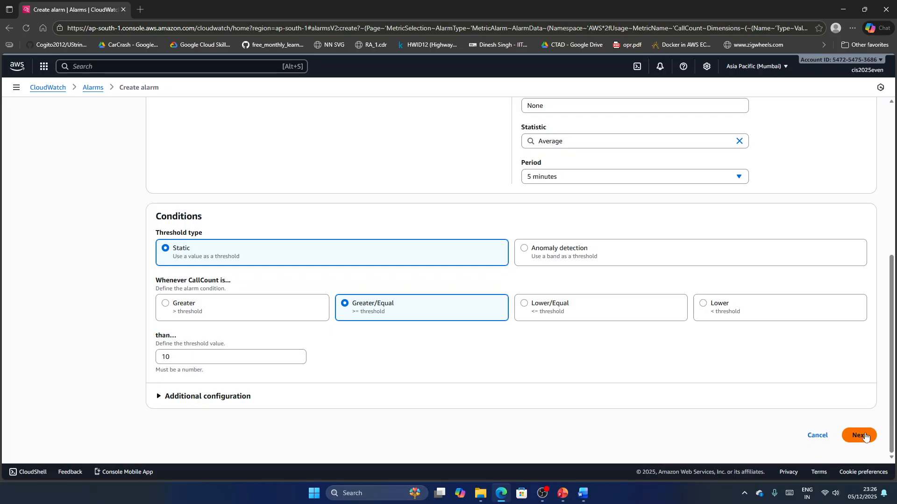
left_click(865, 437)
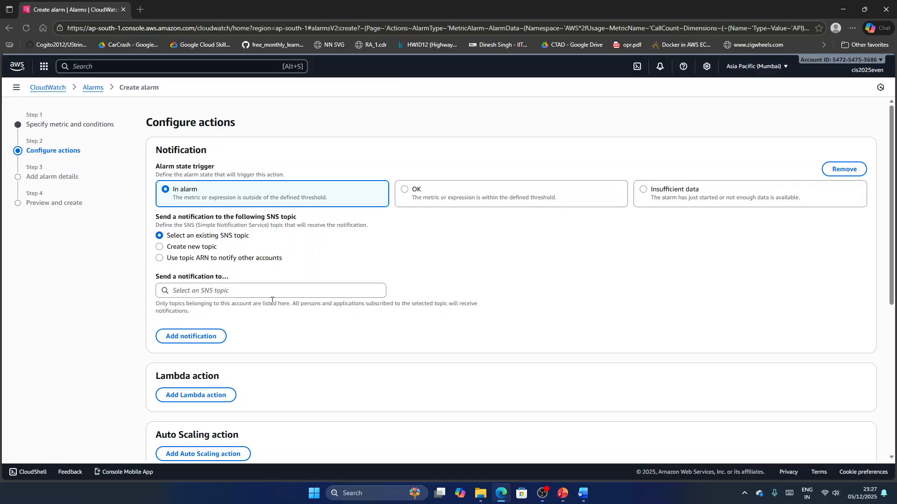
- Choose Create new topic for the In alarm notification, keeping the name Default_CloudWatch_Alarms_Topic
left_click(190, 248)
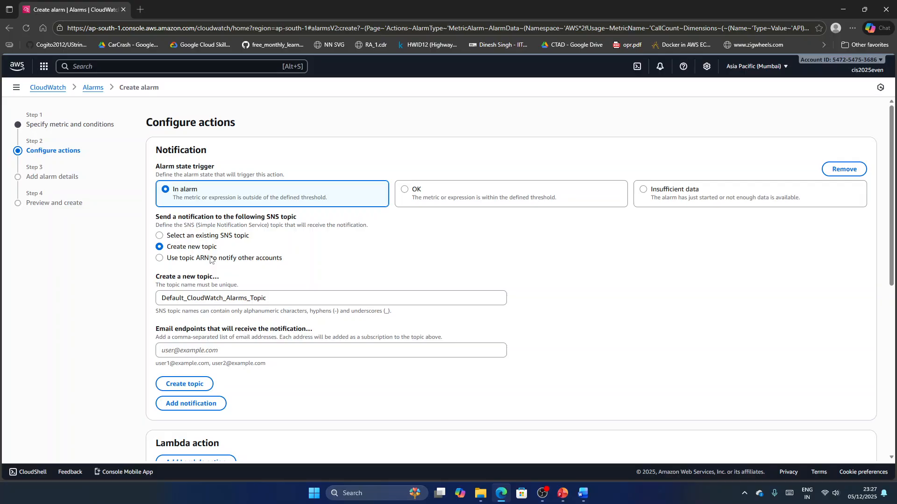
scroll(209, 260, "down", 2)
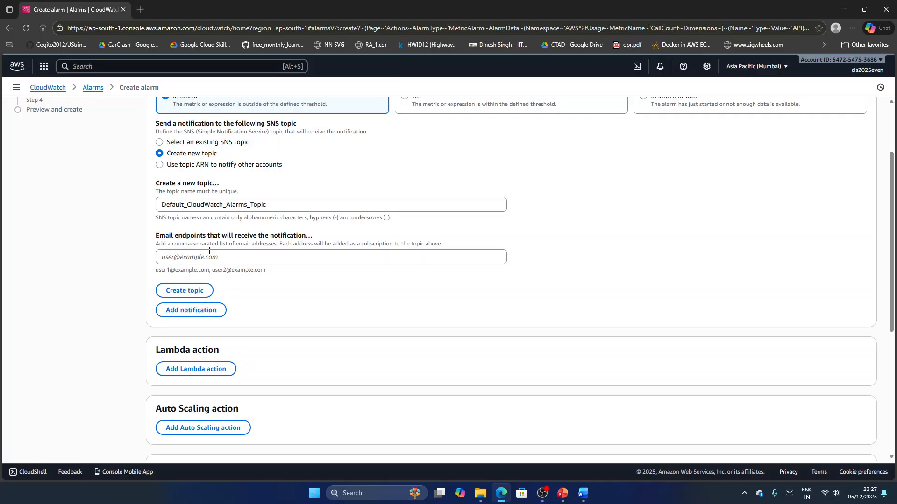
scroll(209, 251, "down", 3)
scroll(216, 224, "up", 2)
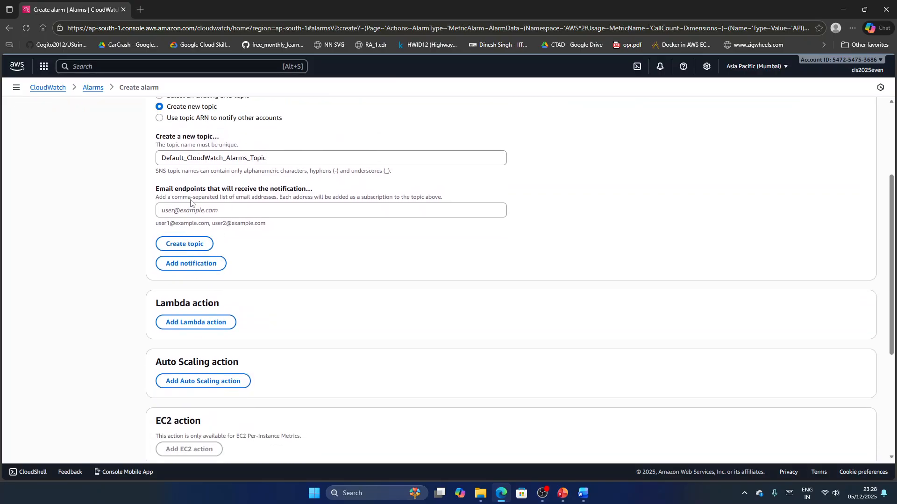
left_click(272, 163)
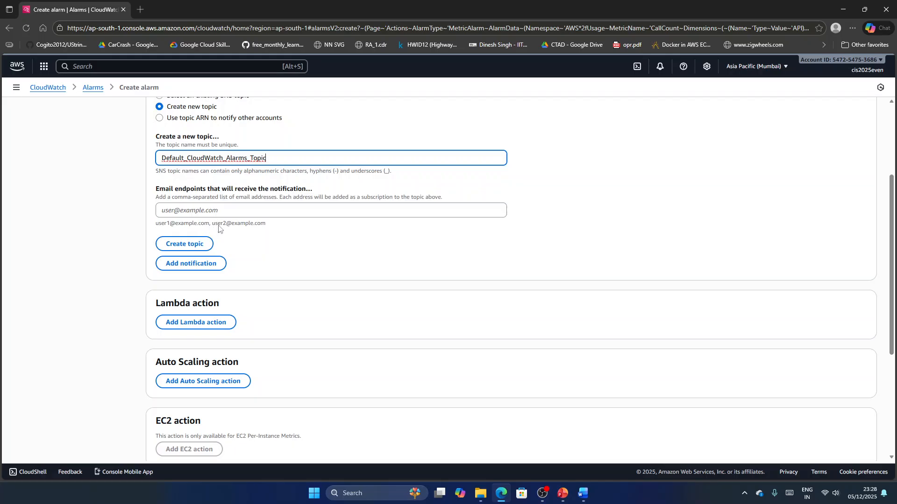
- Add the account's saved e-mail address as the endpoint and create Default_CloudWatch_Alarms_Topic
left_click(214, 209)
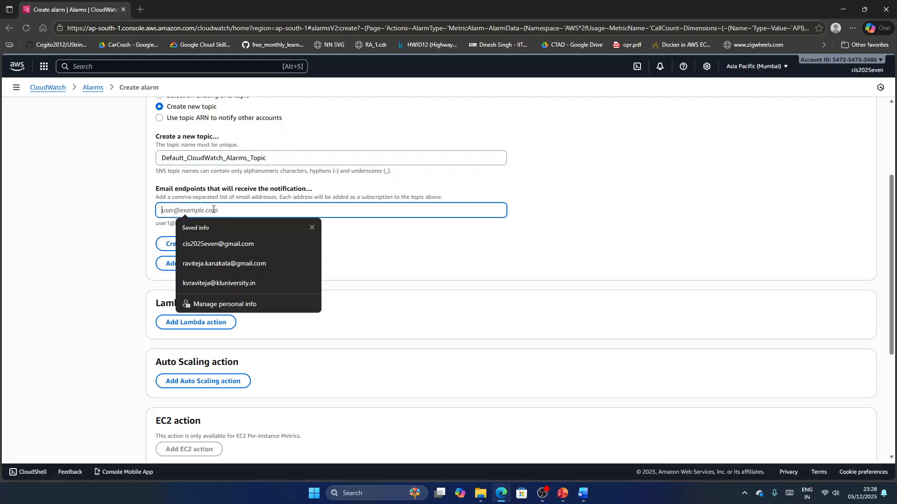
left_click(209, 242)
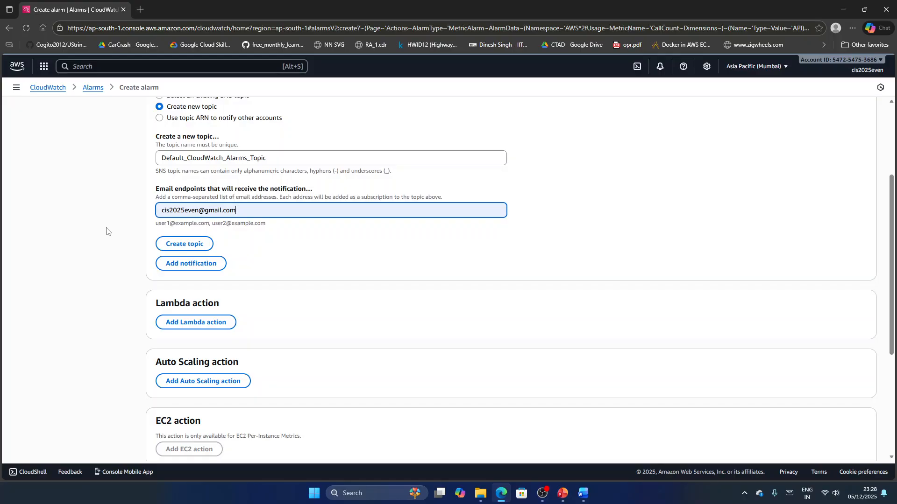
left_click(163, 245)
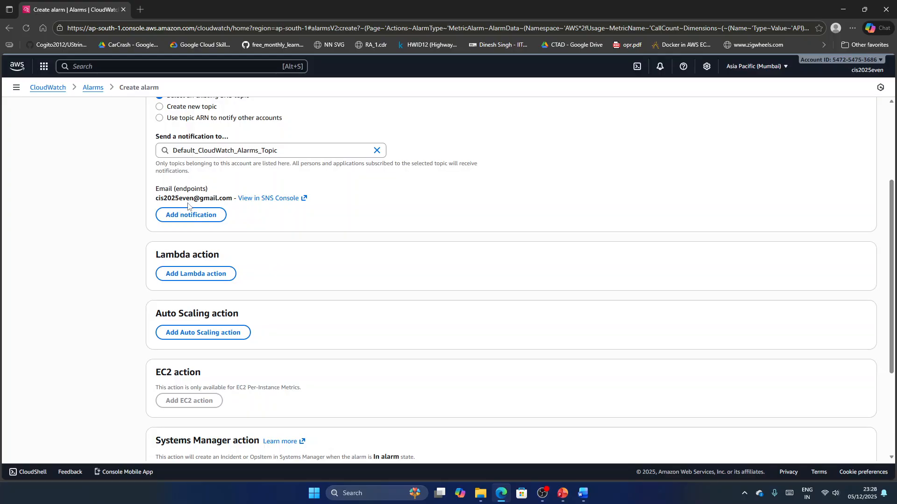
scroll(346, 334, "down", 3)
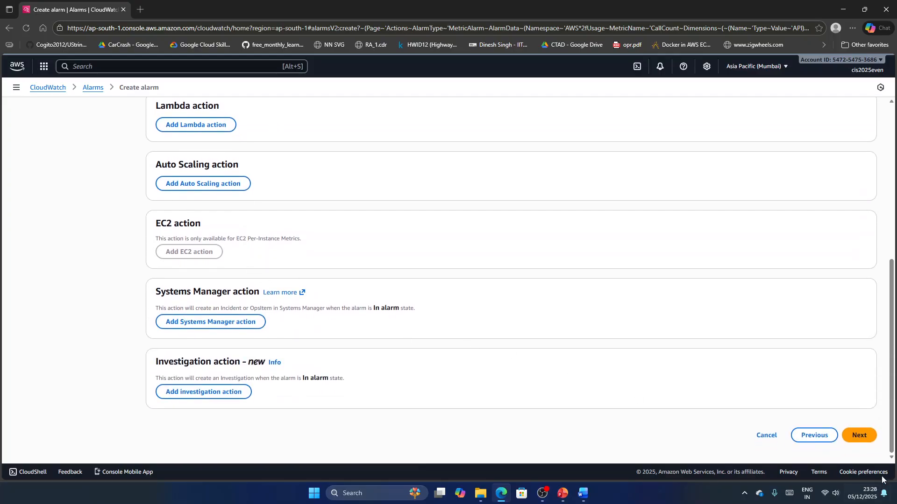
- Enter alarm name A1 and description 'hello get alert budget crossed', then go to Preview
left_click(859, 435)
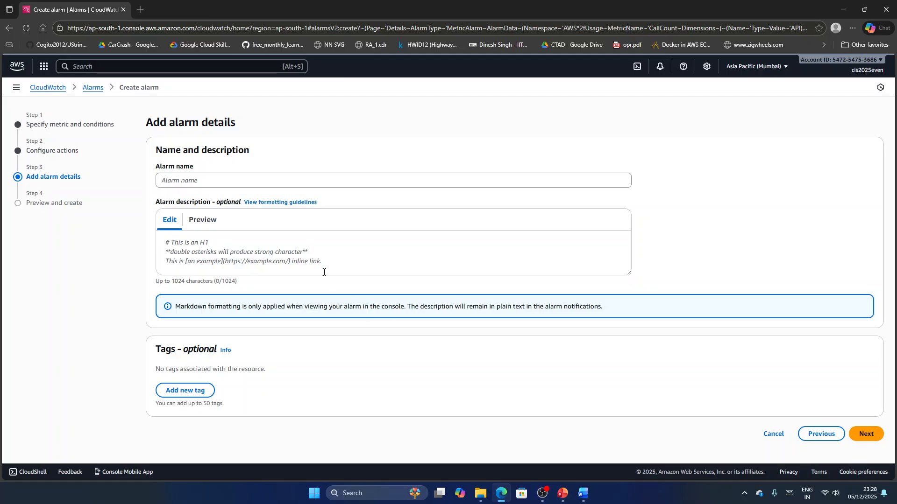
left_click(181, 181)
type("A1")
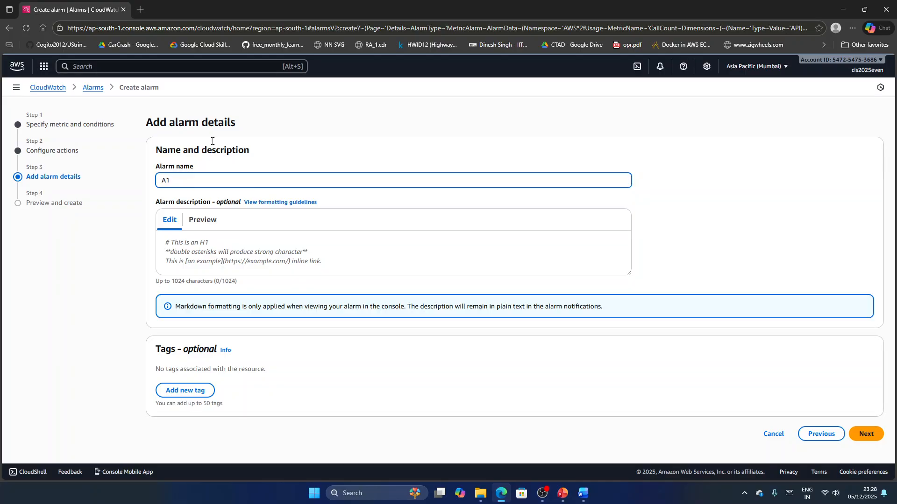
left_click(255, 251)
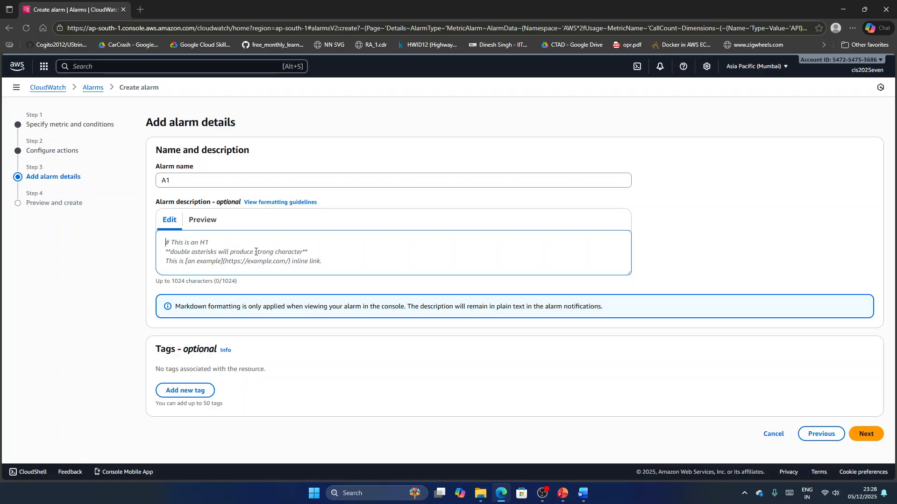
type("he")
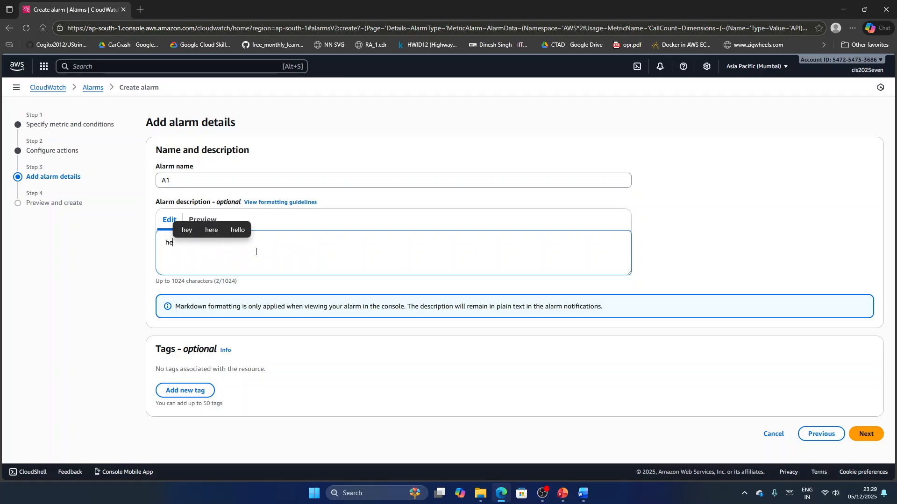
type("llo ge")
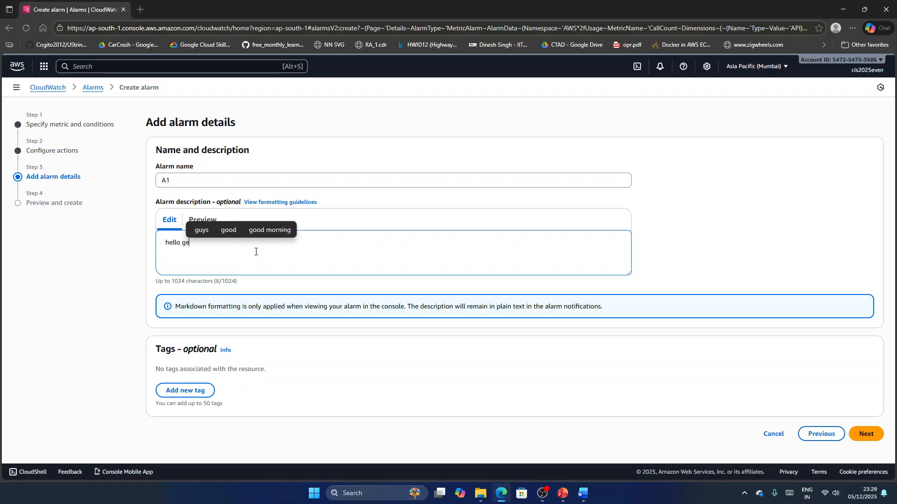
type("t ale")
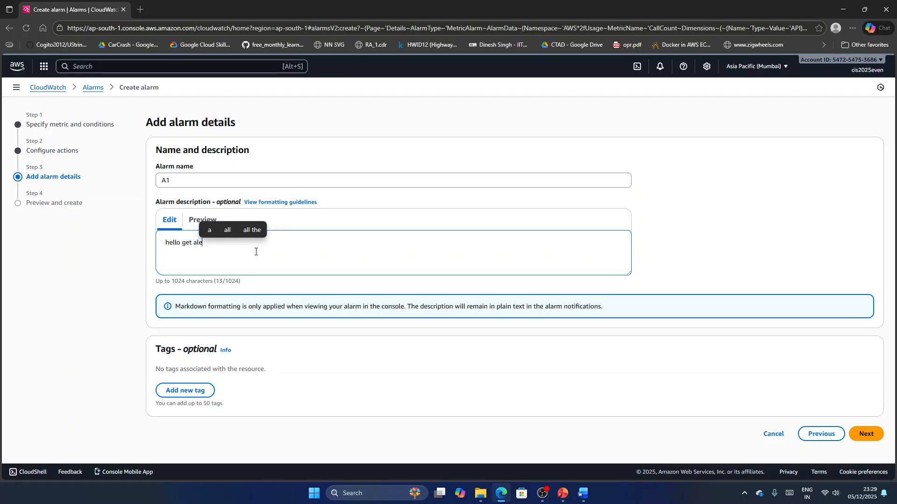
type("rt bu")
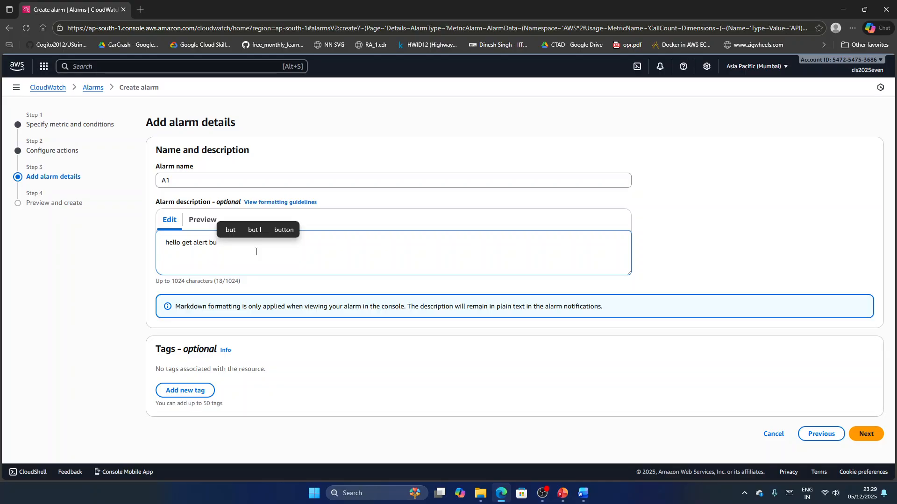
type("dget c")
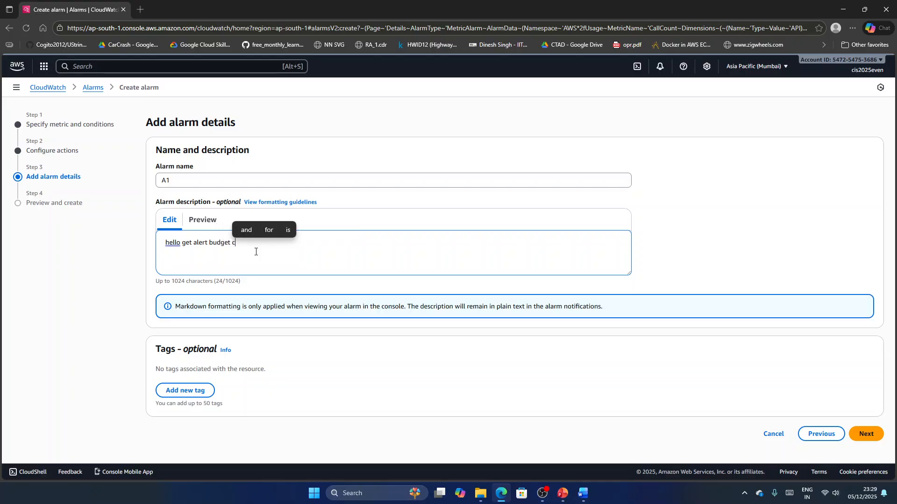
type("rossed")
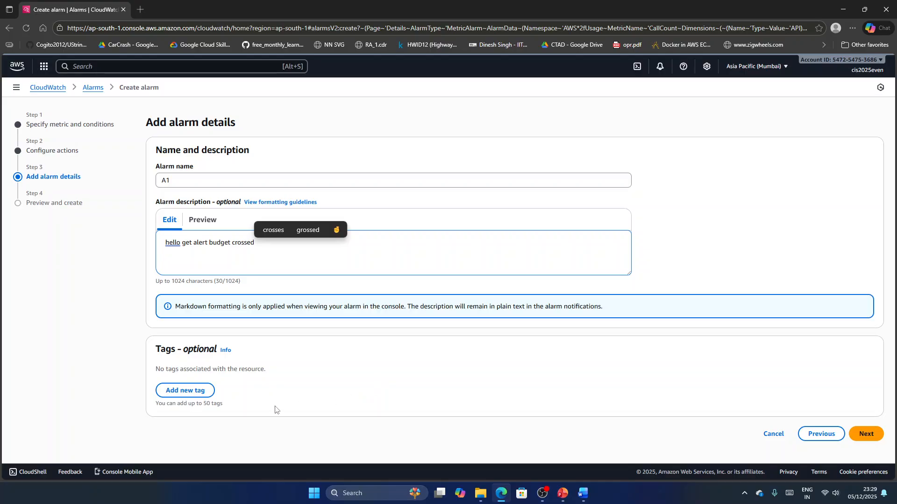
left_click(868, 437)
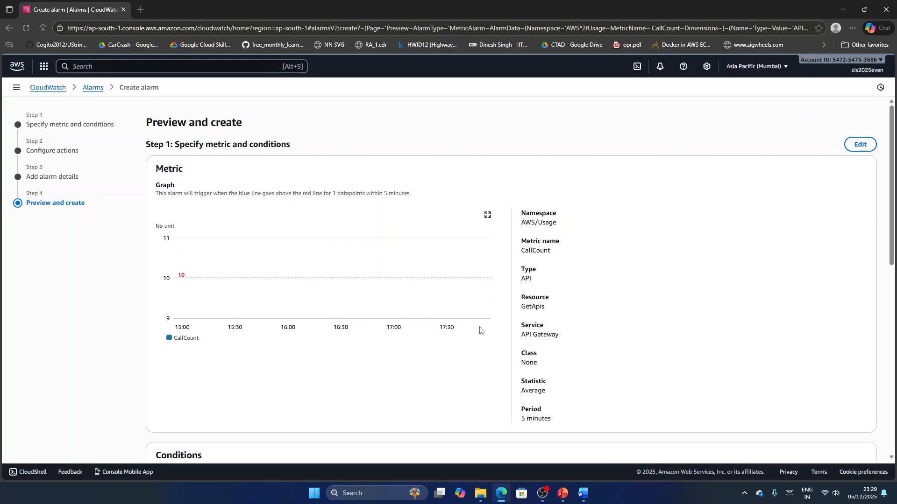
- Review every section of alarm A1 on Preview and create, then create it
scroll(476, 331, "down", 5)
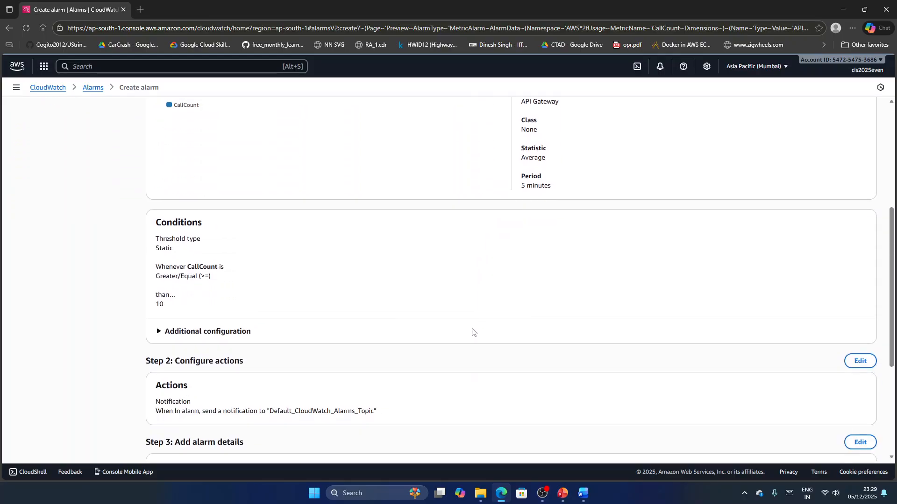
scroll(473, 333, "down", 4)
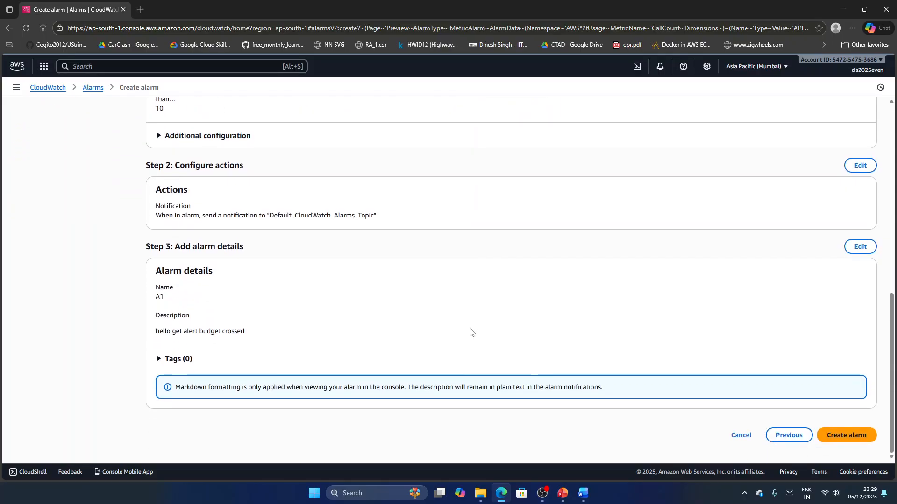
scroll(471, 332, "up", 9)
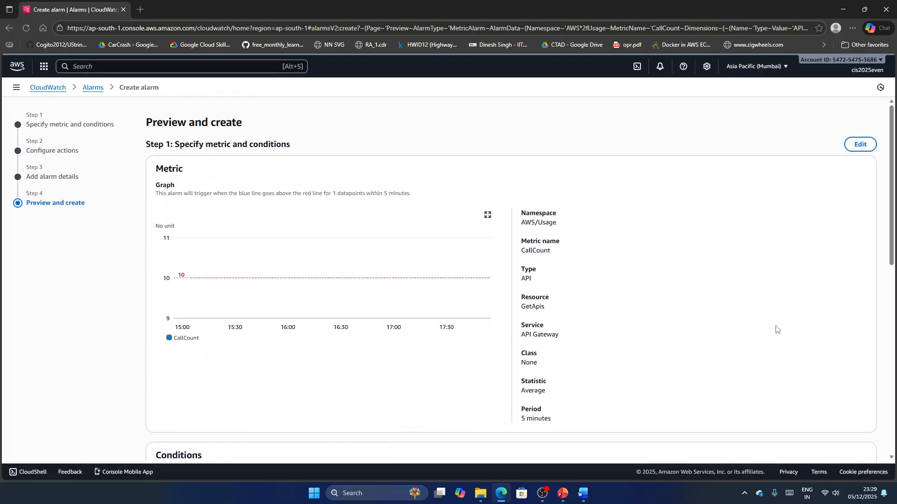
scroll(745, 321, "down", 4)
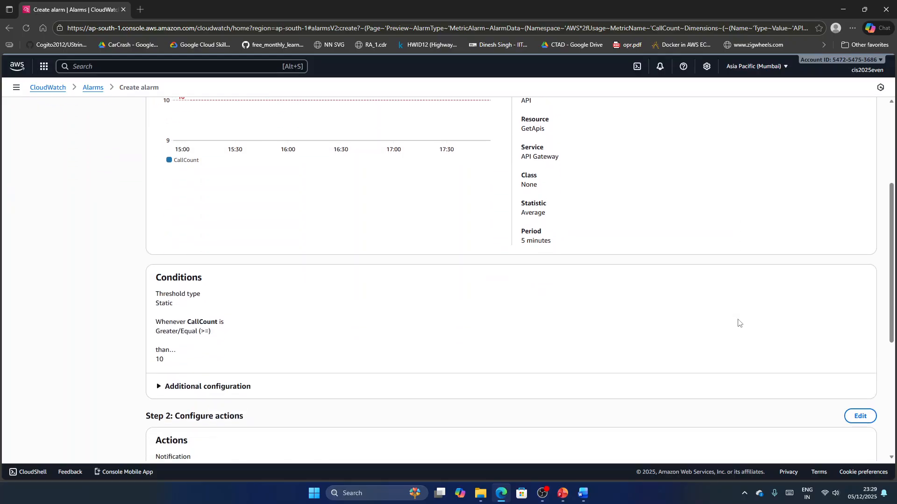
scroll(738, 324, "down", 4)
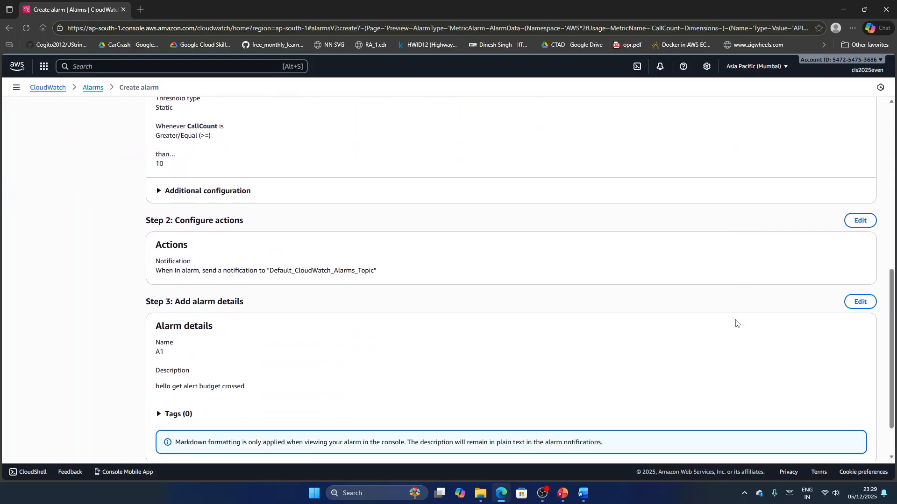
scroll(736, 324, "down", 1)
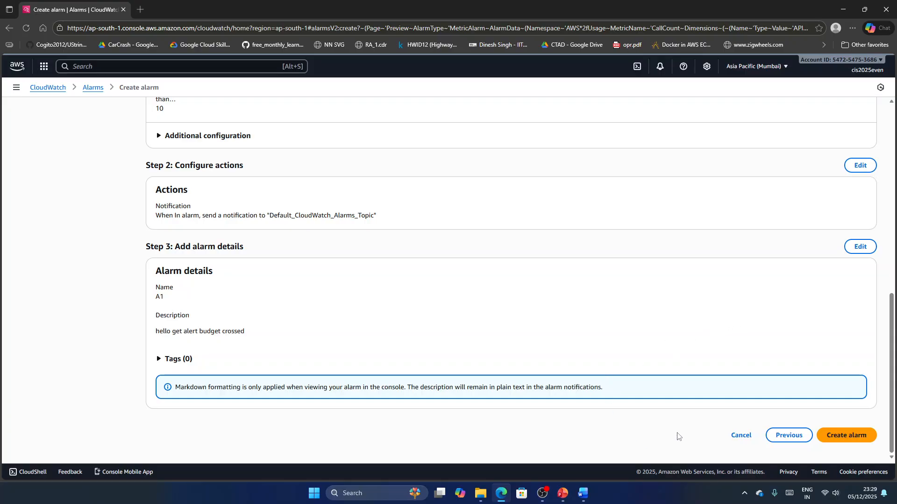
left_click(847, 435)
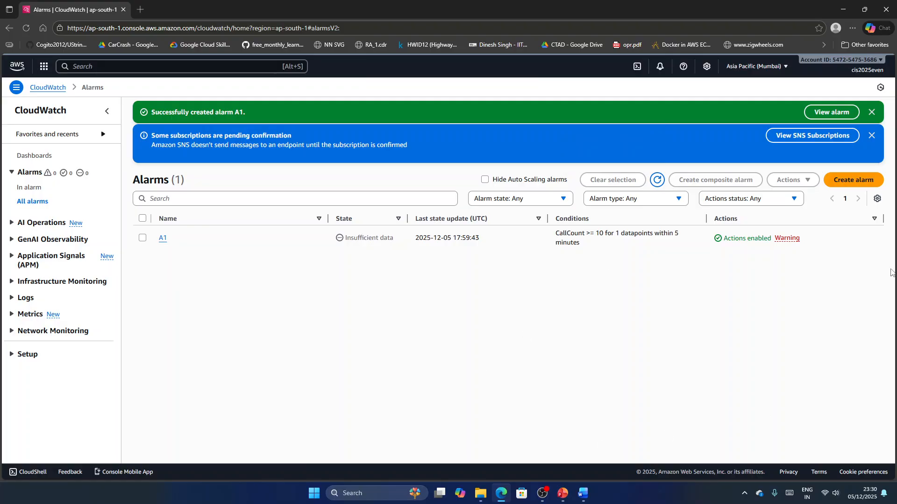
- Open a new private browsing window and go to Gmail
left_click(852, 28)
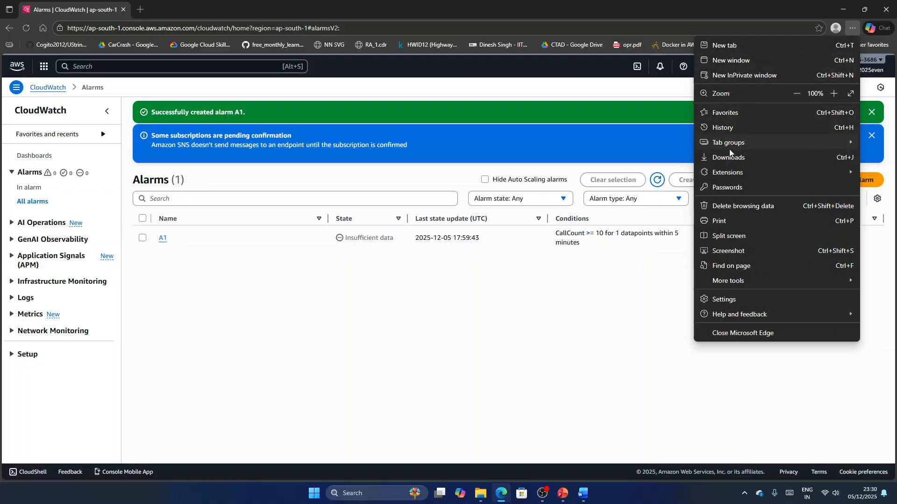
left_click(743, 76)
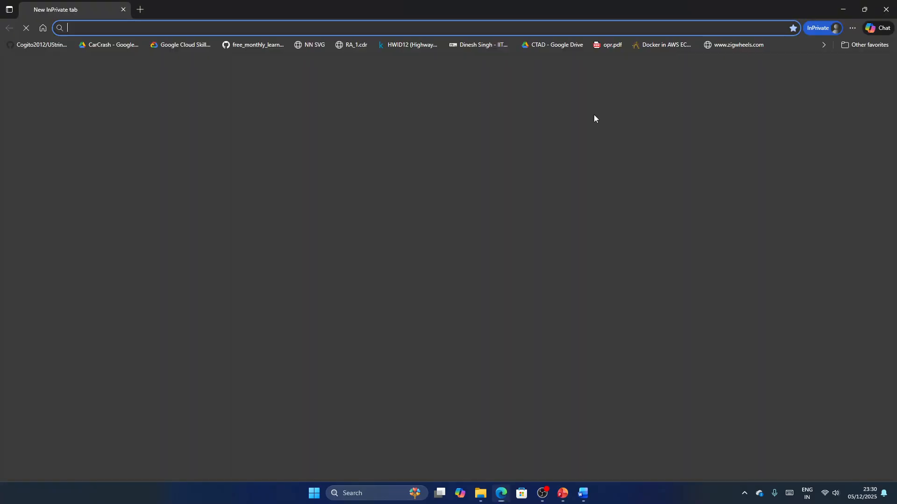
type("gmail.com")
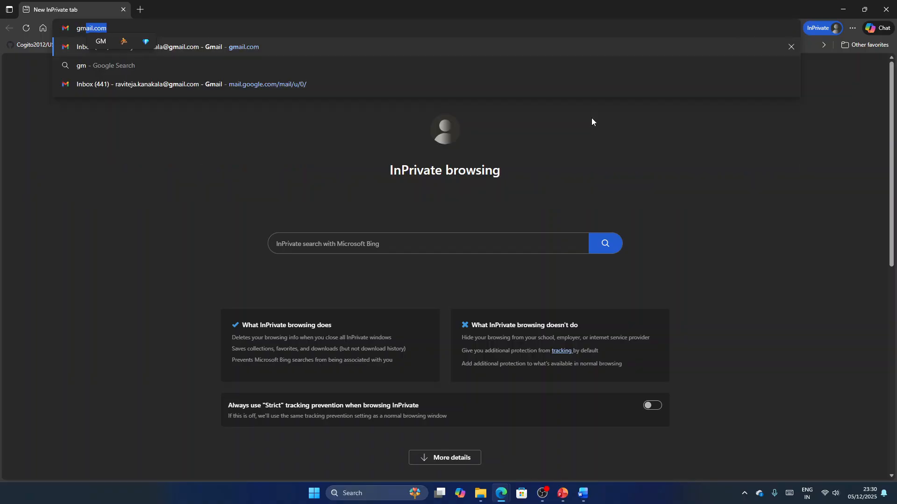
key("Return")
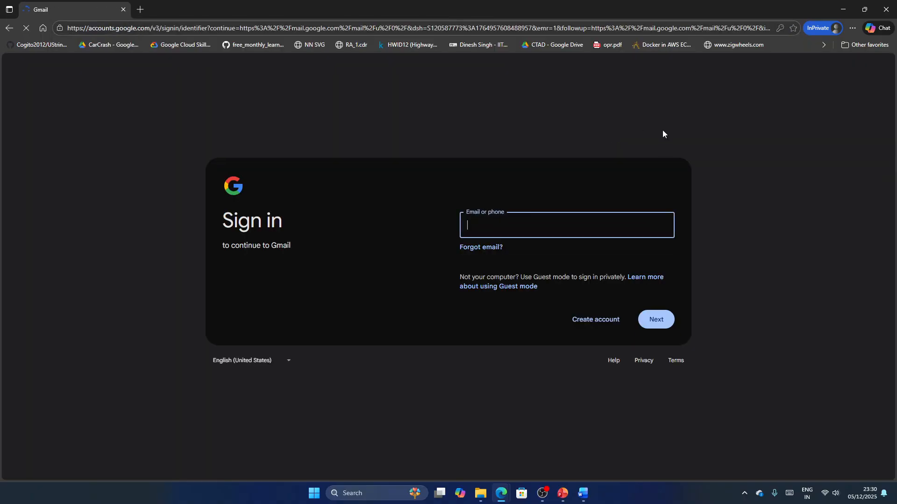
- Sign in to Gmail with the saved account e-mail and its password
left_click(544, 228)
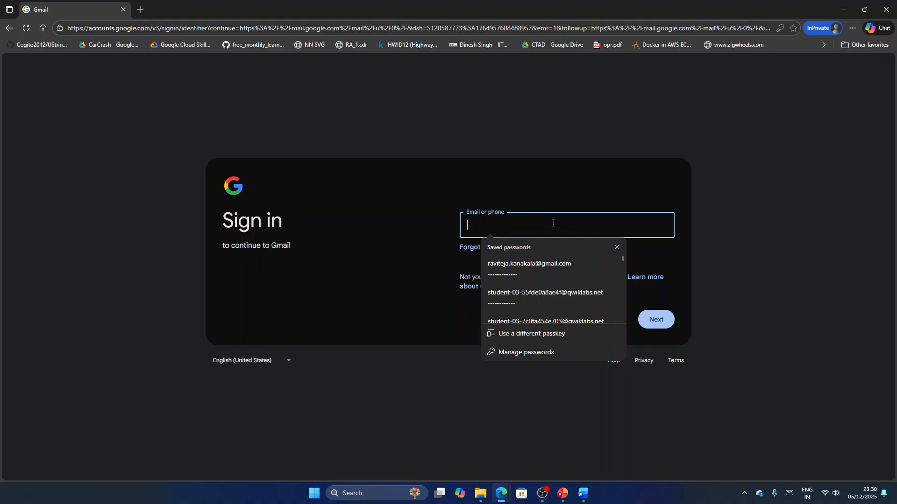
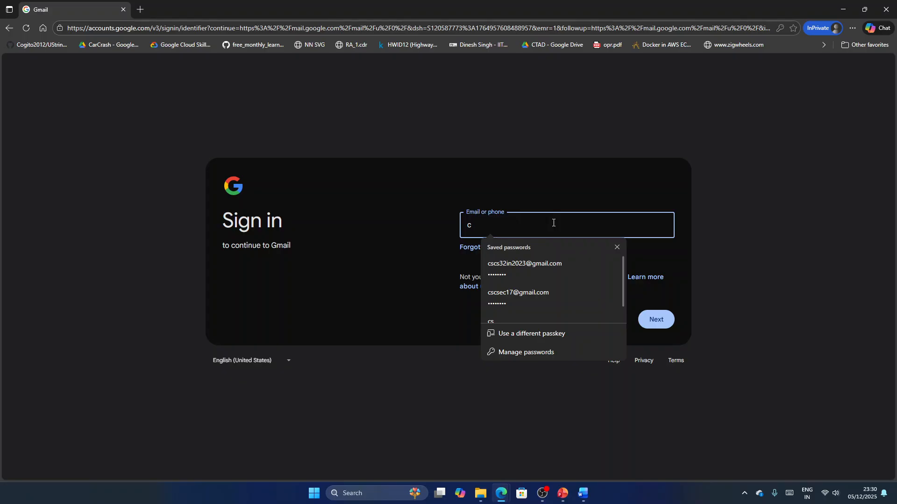
left_click(553, 270)
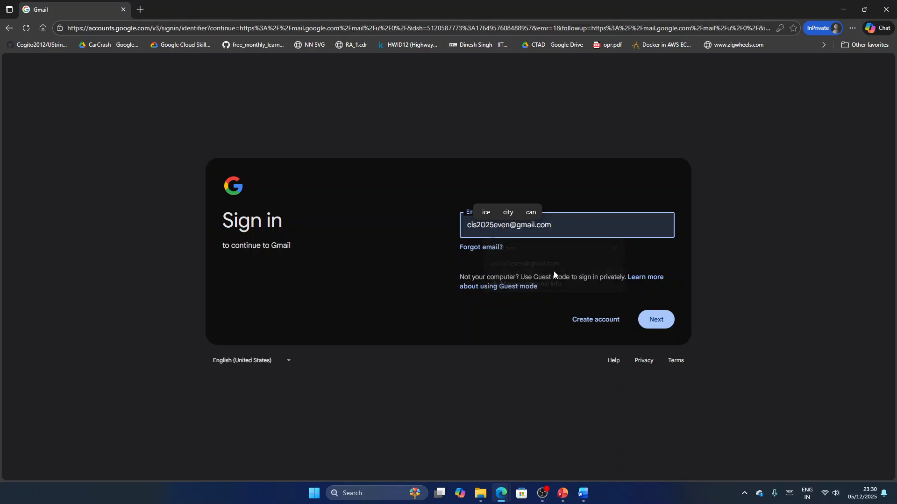
left_click(663, 318)
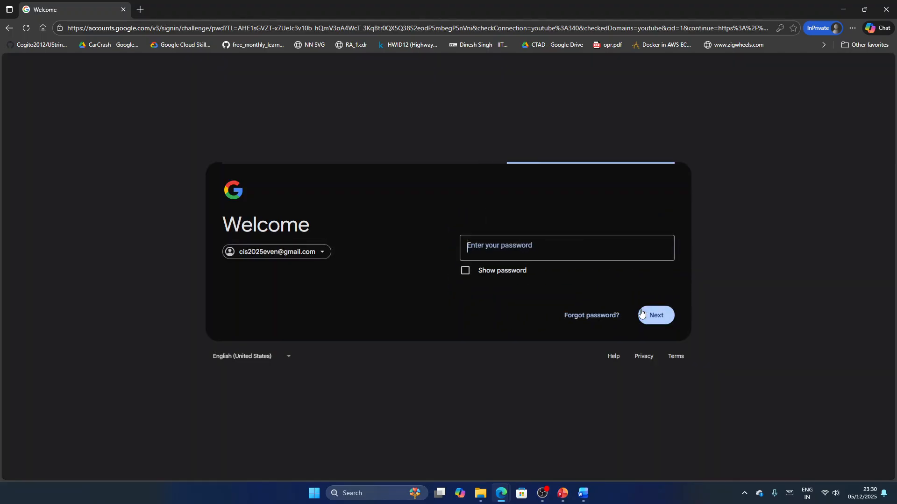
left_click(549, 251)
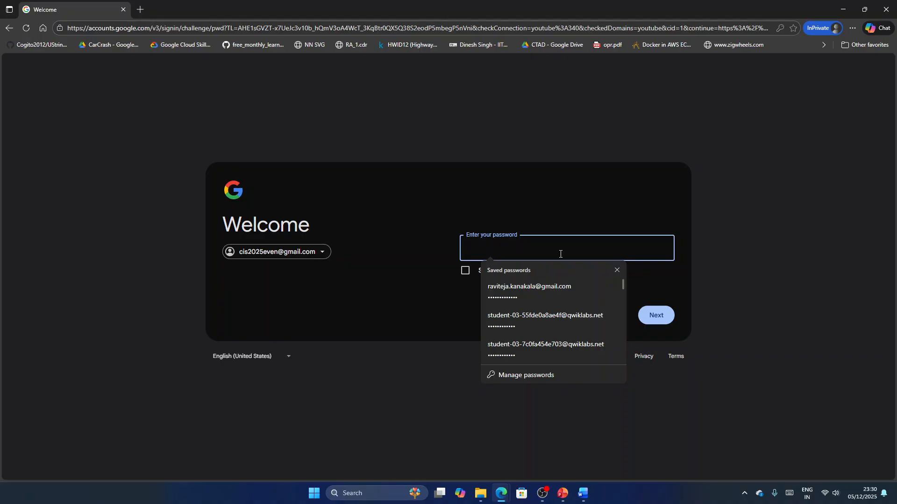
type("••••••••")
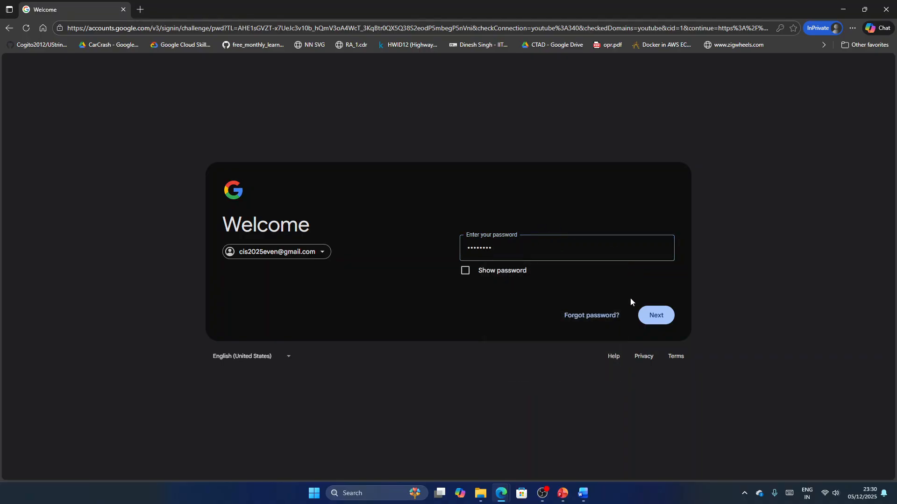
left_click(654, 316)
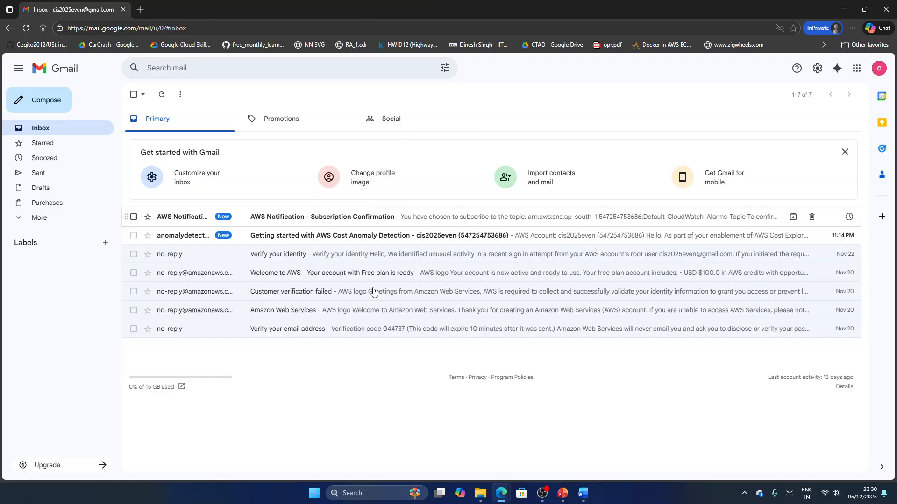
- Confirm the Default_CloudWatch_Alarms_Topic subscription via the AWS Notification e-mail link and view the confirmation page
left_click(362, 220)
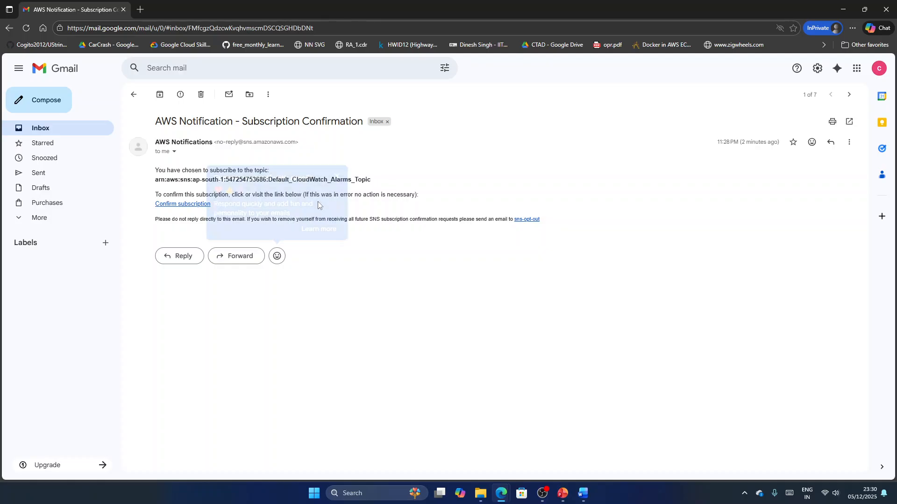
left_click(337, 176)
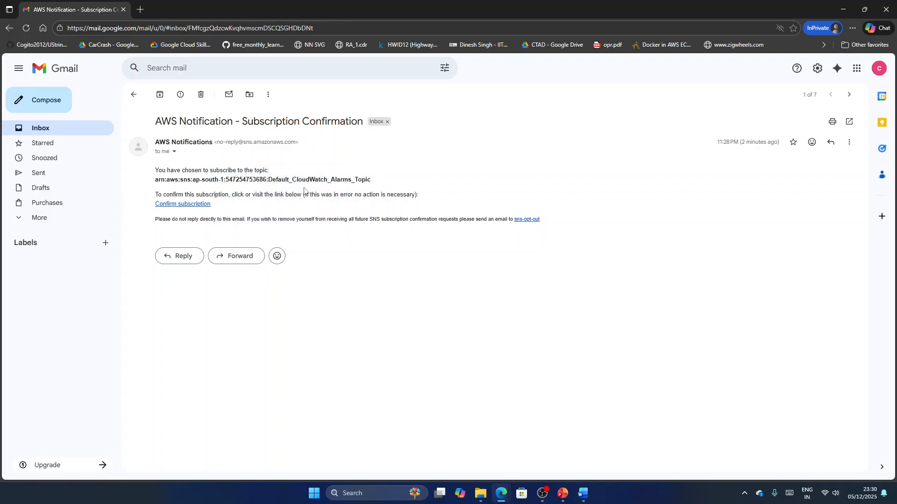
left_click(189, 205)
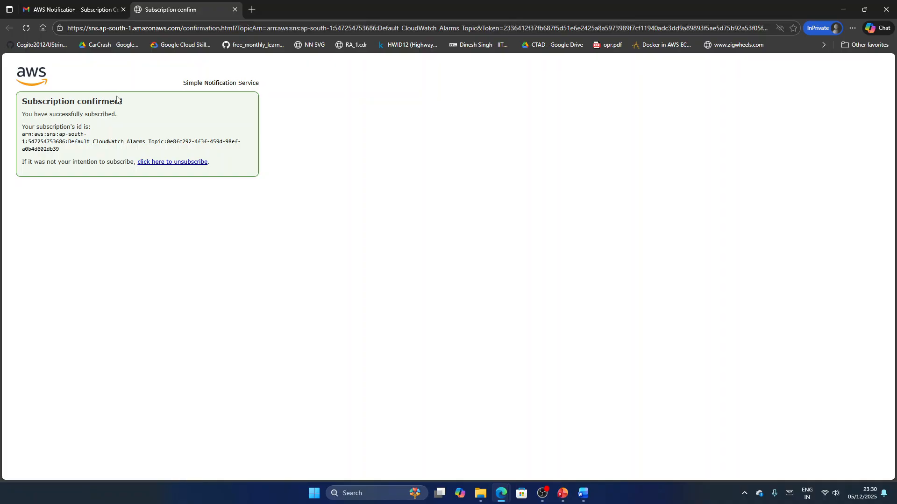
left_click(94, 11)
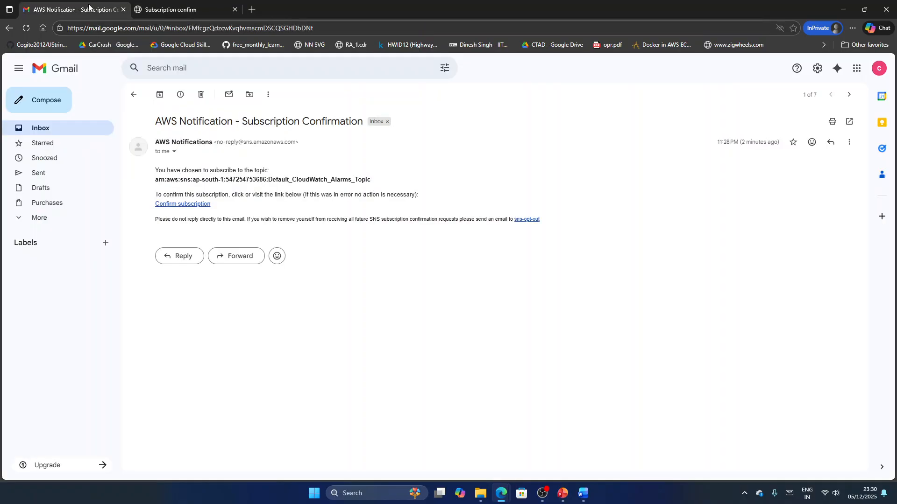
left_click(135, 95)
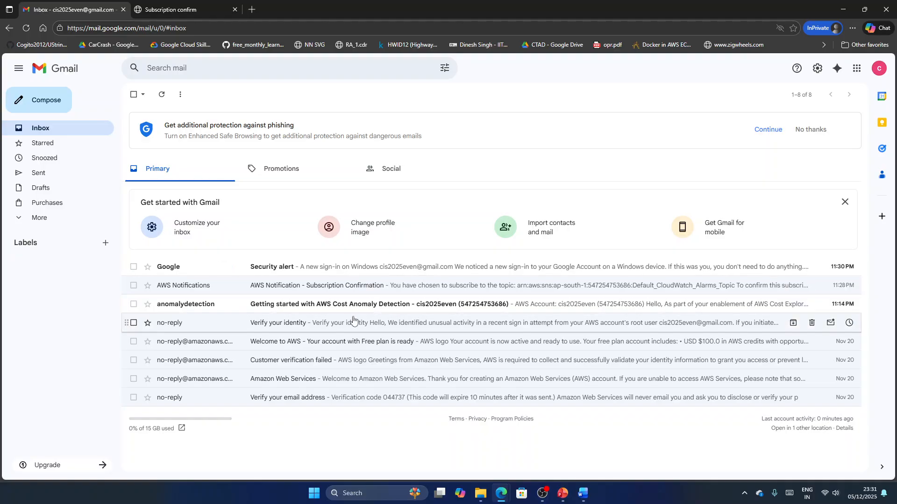
left_click(157, 7)
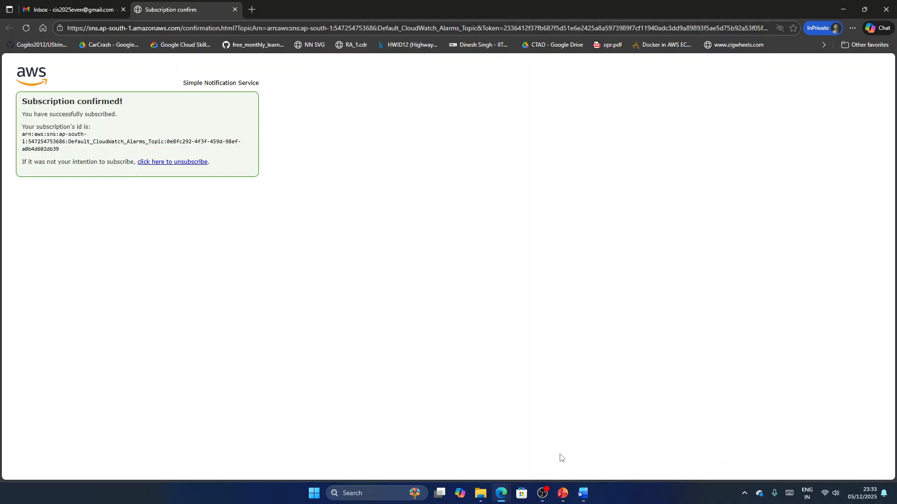
- Bring the Word practical workbook back on screen at its table of contents
left_click(583, 493)
- Highlight 'Create CloudWatch Billing Alarm' and the Session 02 title in the contents, then minimize Word
left_click(359, 129)
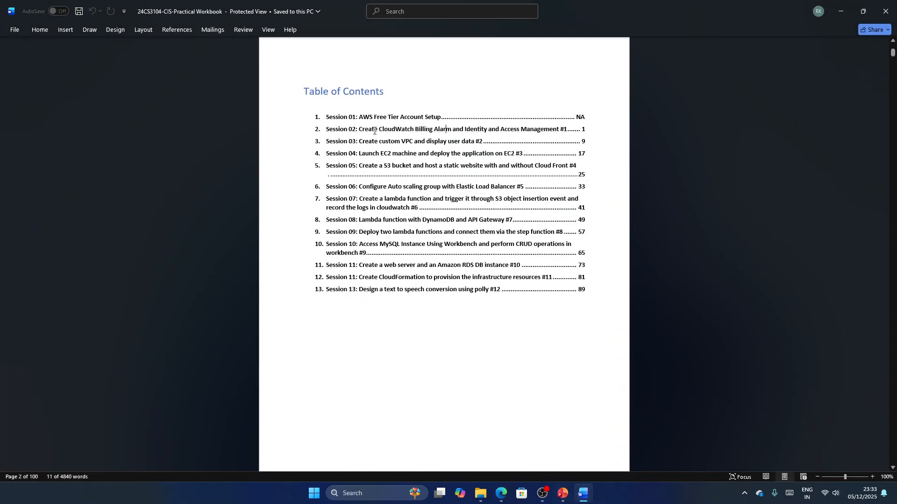
left_click_drag(359, 129, 451, 129)
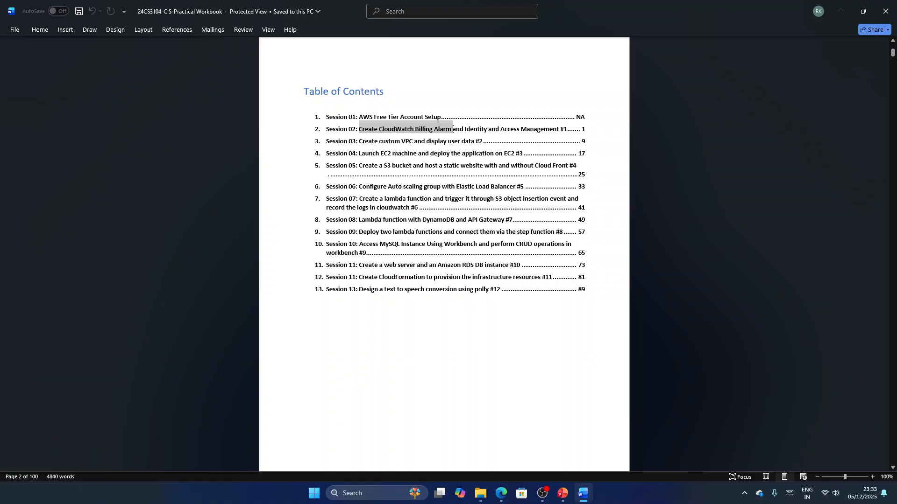
left_click(430, 142)
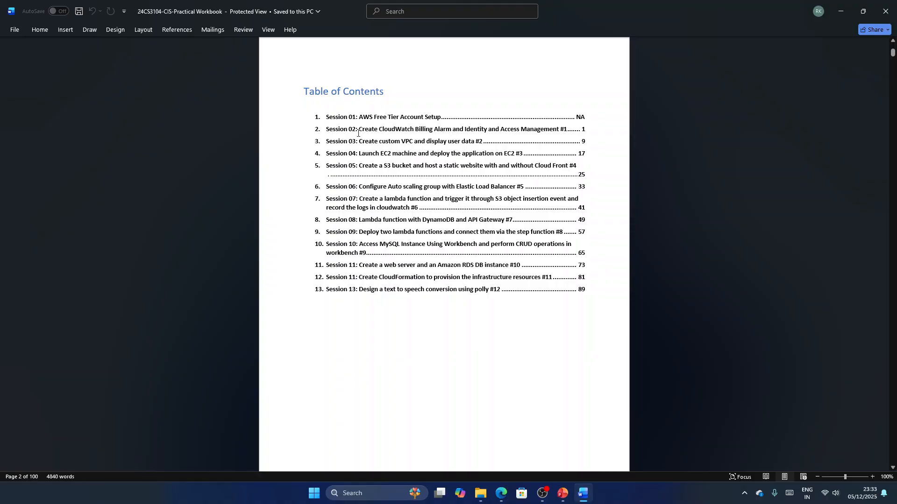
left_click_drag(362, 130, 556, 131)
left_click(446, 153)
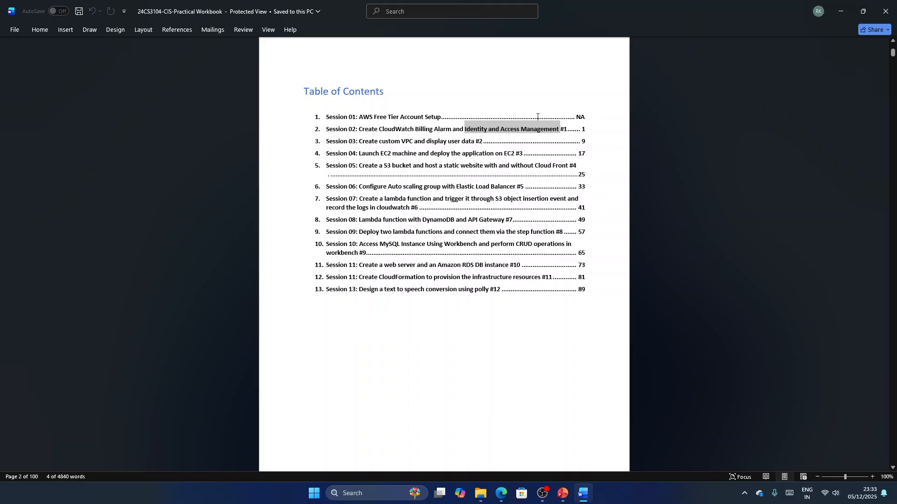
left_click(842, 11)
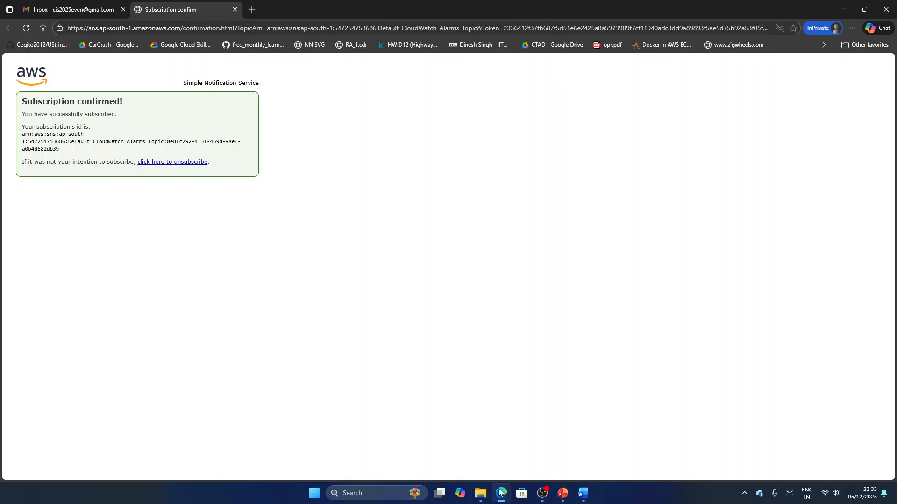
- Bring up the CloudWatch Alarms window showing alarm A1, then return to Console Home
mouse_move(500, 493)
left_click(451, 432)
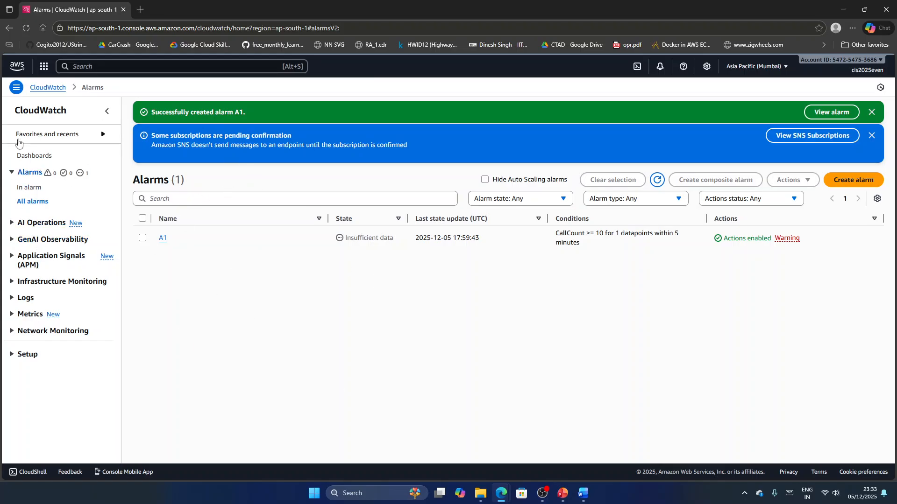
left_click(18, 66)
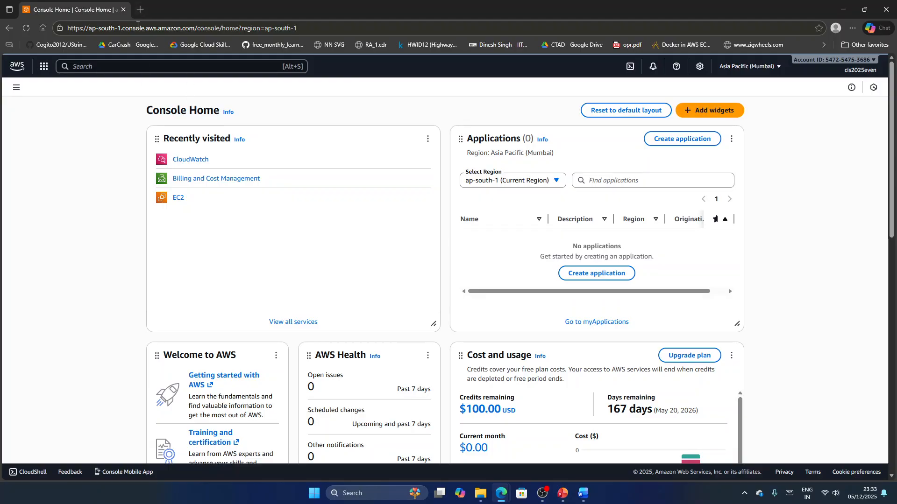
- Search 'identity access' in a new tab and look through the results for AWS IAM
left_click(143, 10)
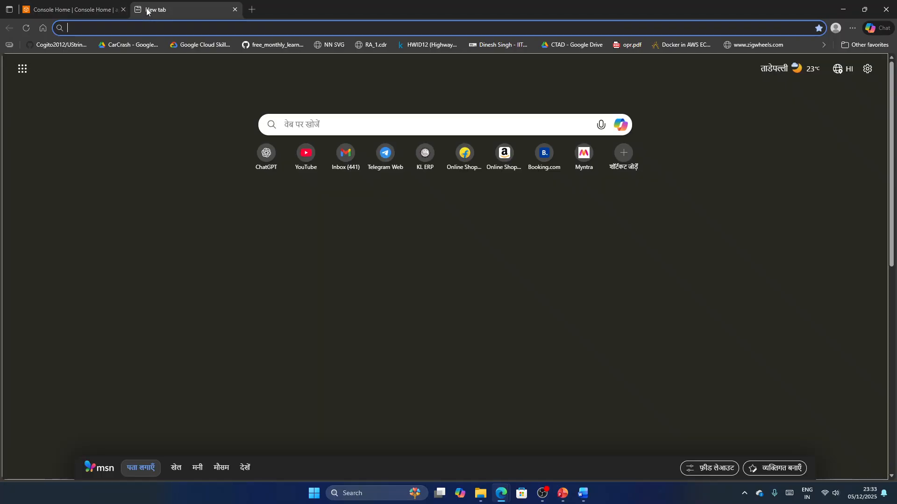
type("identi")
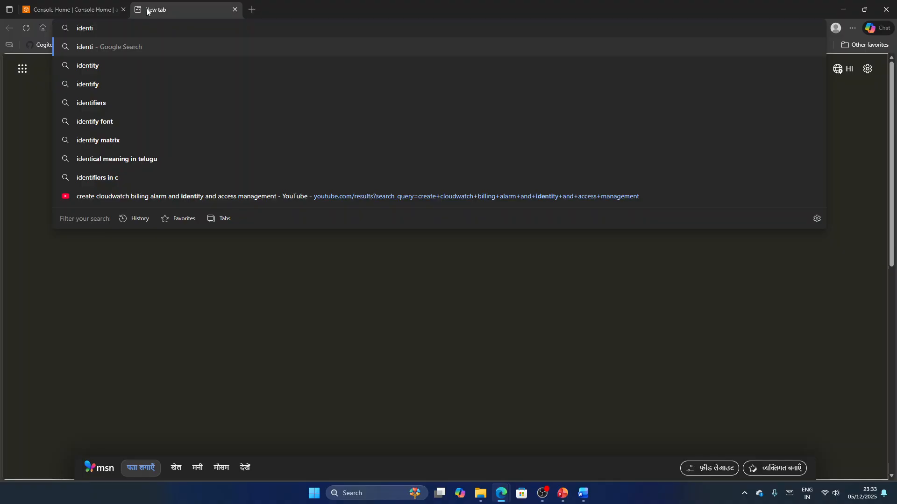
type("ty access")
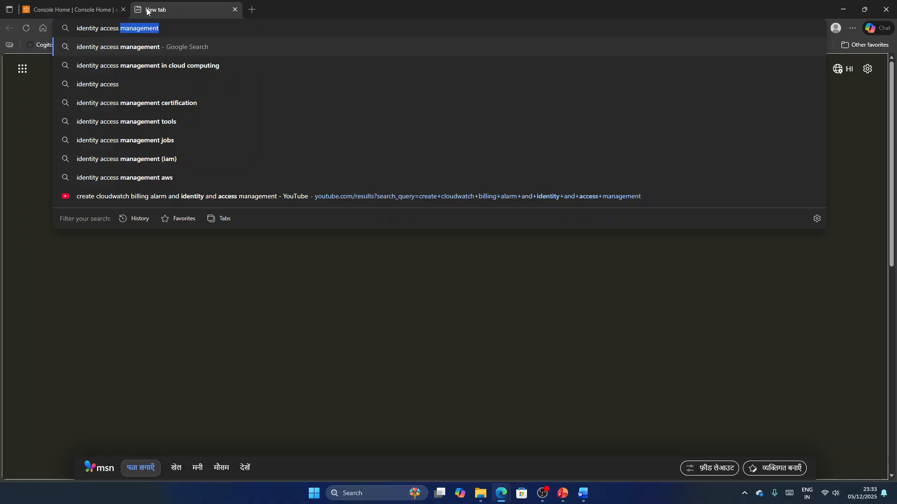
key("Return")
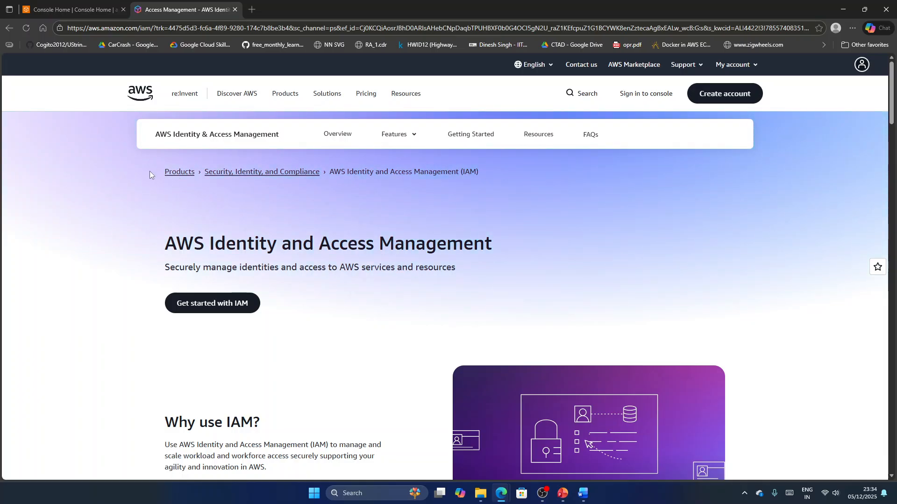
scroll(149, 171, "down", 6)
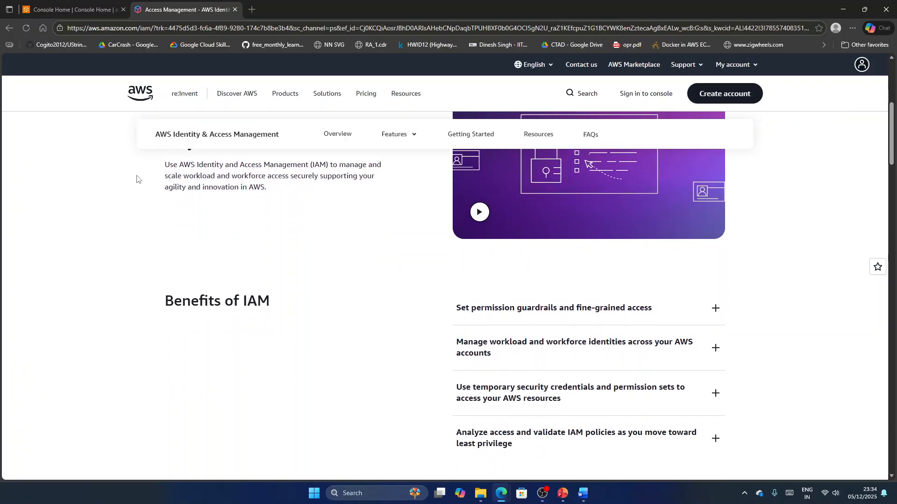
scroll(136, 181, "up", 1)
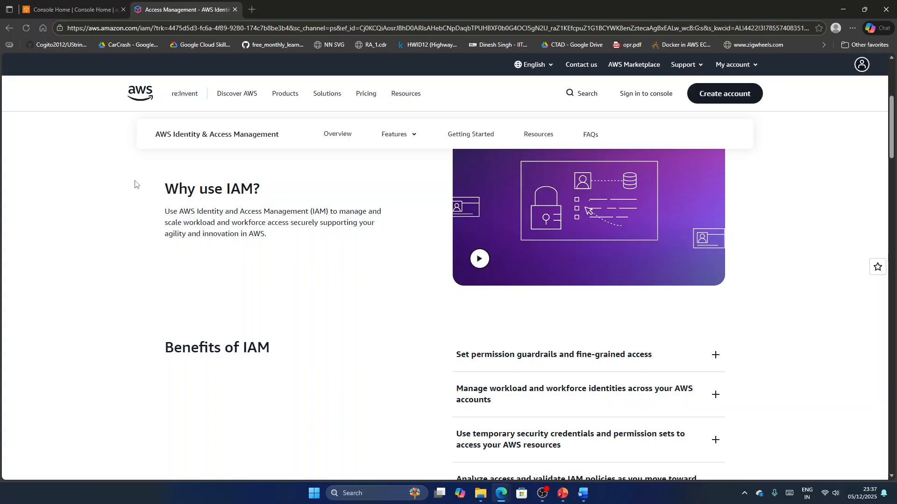
- Close the IAM product information tab to return to Console Home
left_click(235, 9)
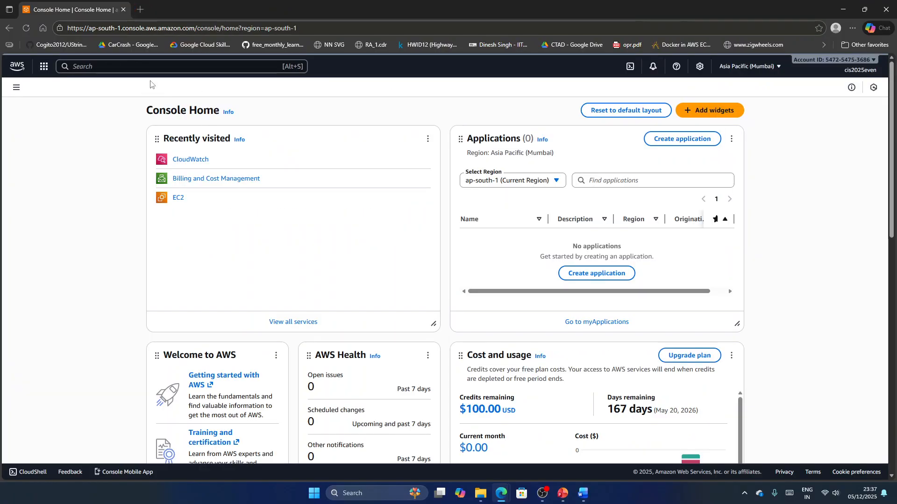
- Search the console for 'iam' and open the IAM service dashboard
left_click(161, 68)
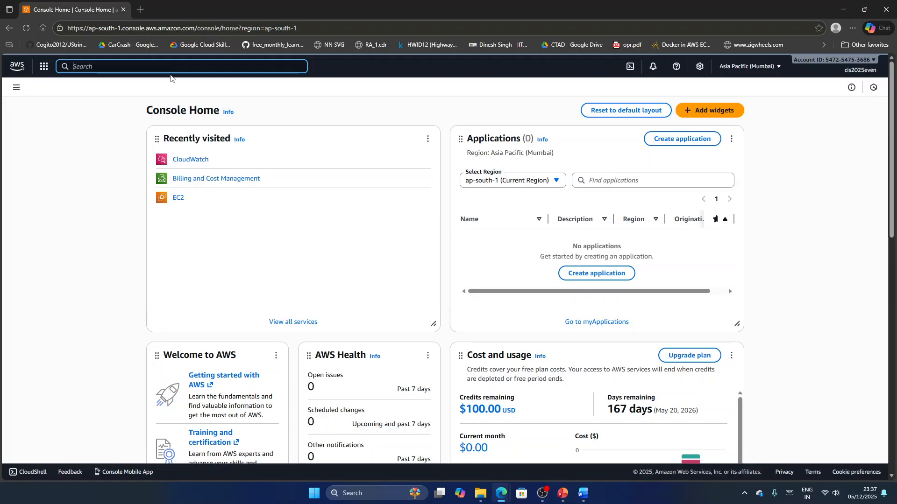
type("iam")
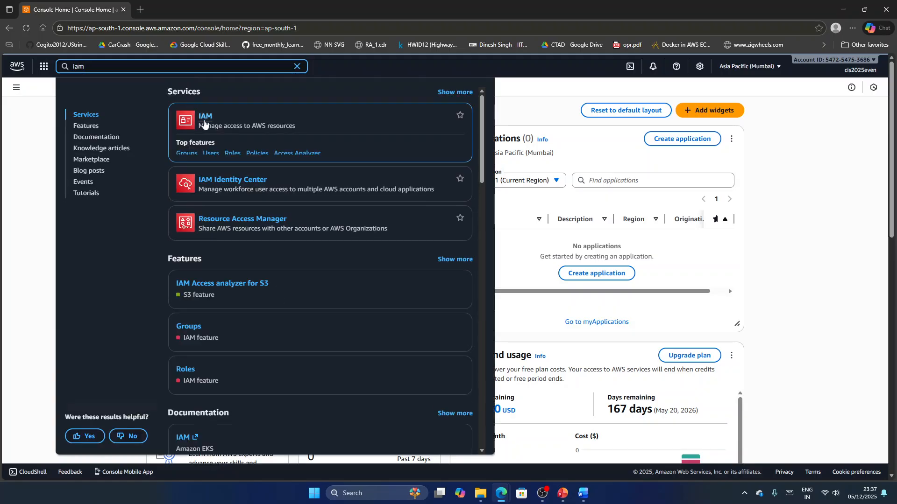
left_click(202, 116)
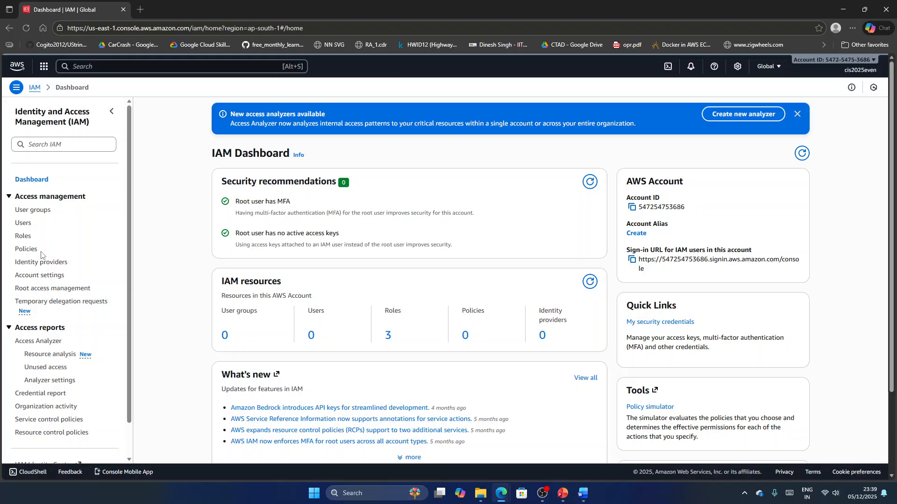
- From the Users list, create user 'friend1' with Management Console access ticked
left_click(23, 222)
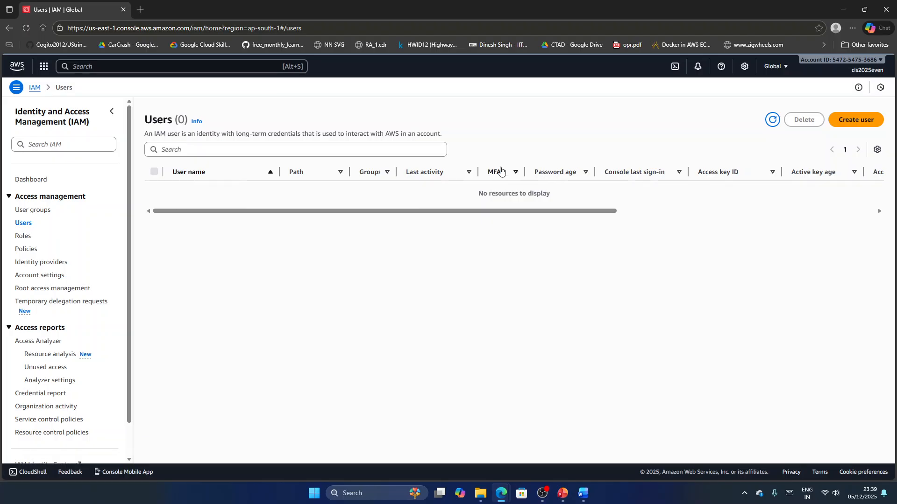
left_click(849, 122)
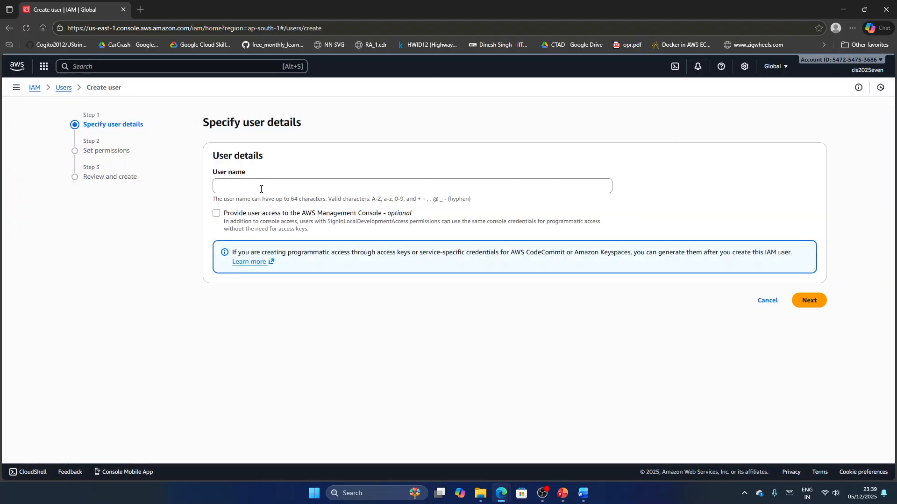
left_click(262, 189)
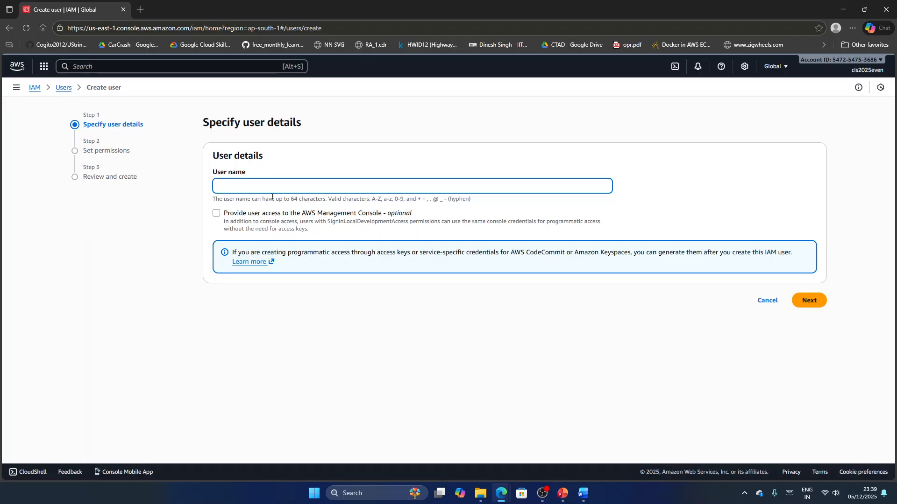
type("fr")
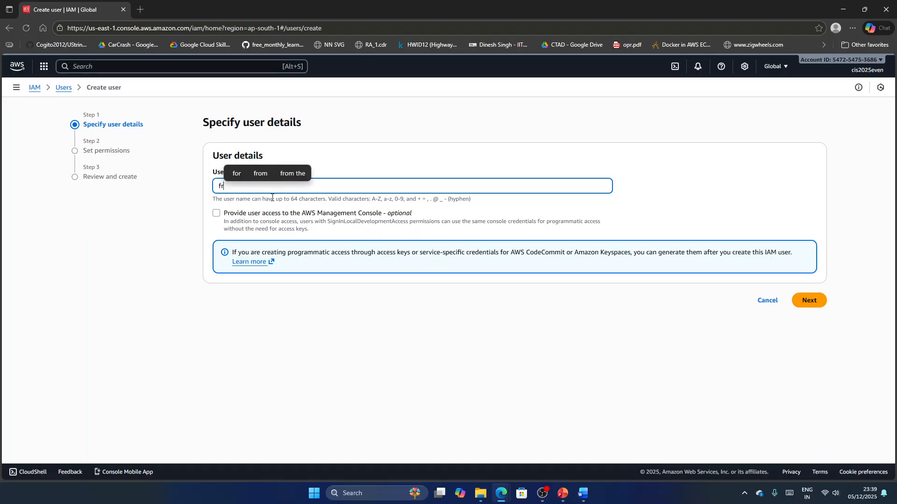
type("iend1")
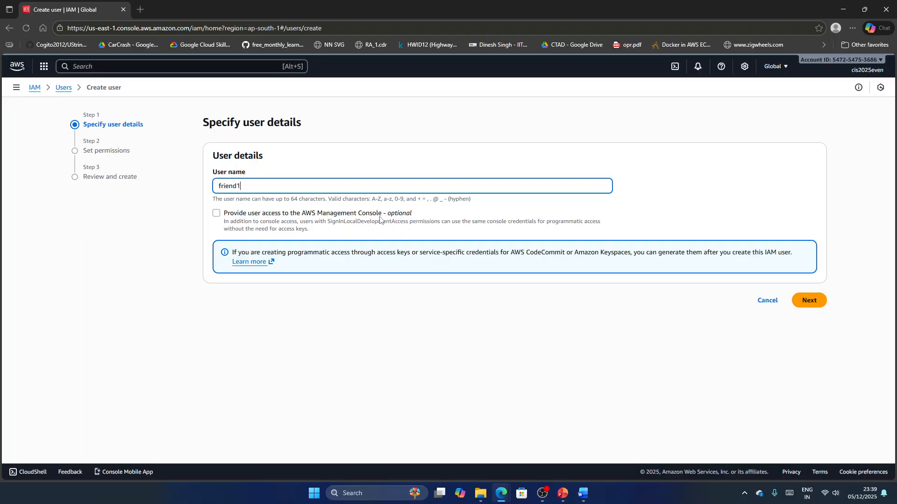
left_click(216, 213)
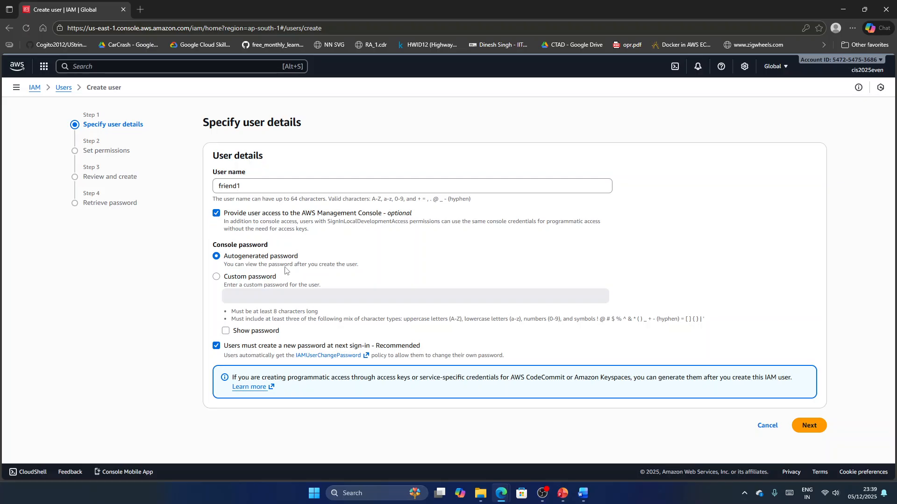
- Switch friend1 to a custom console password and enter it
left_click(263, 283)
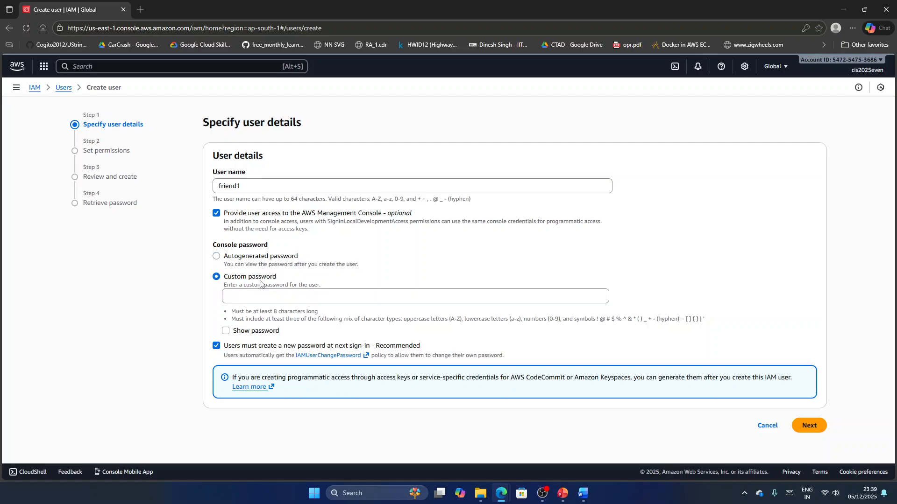
left_click(257, 292)
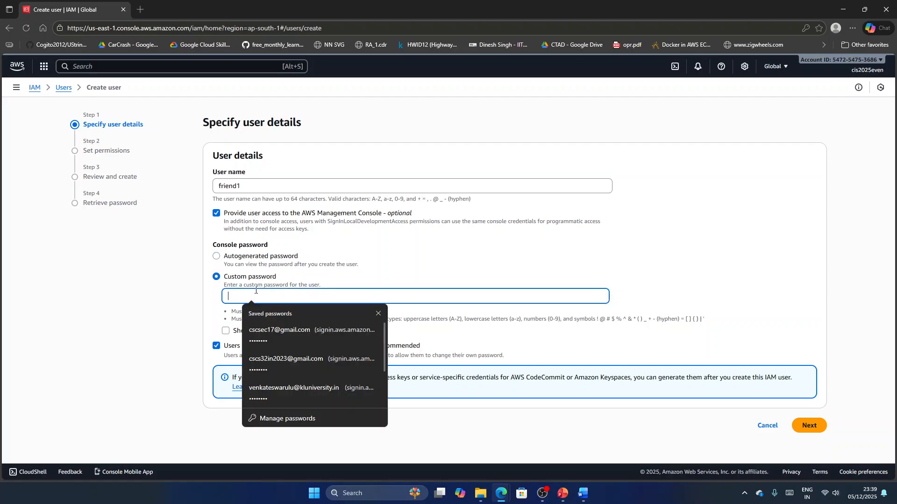
type("••••••")
key("BackSpace")
key("BackSpace")
key("BackSpace")
key("BackSpace")
key("BackSpace")
key("BackSpace")
type("••••••••••")
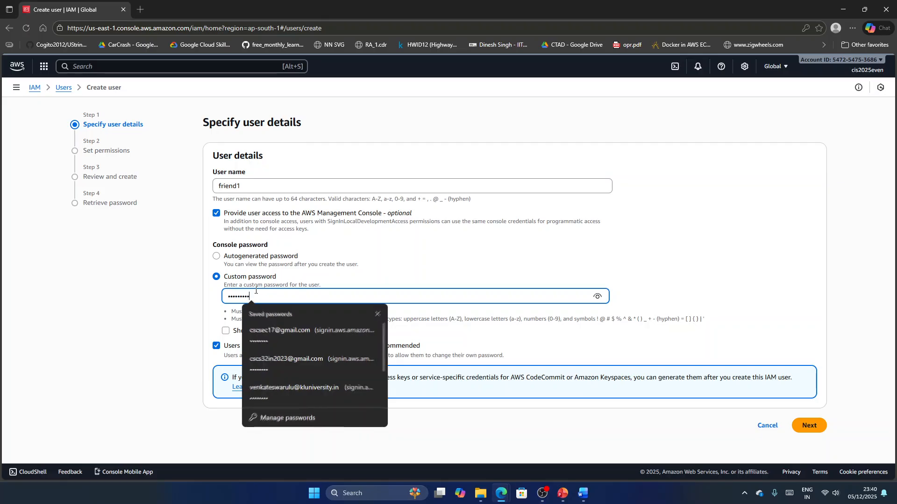
type("•")
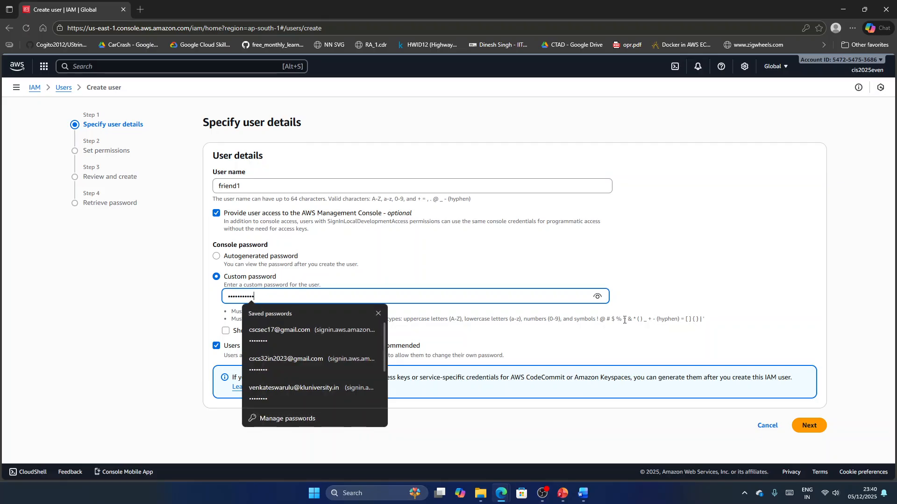
left_click(628, 318)
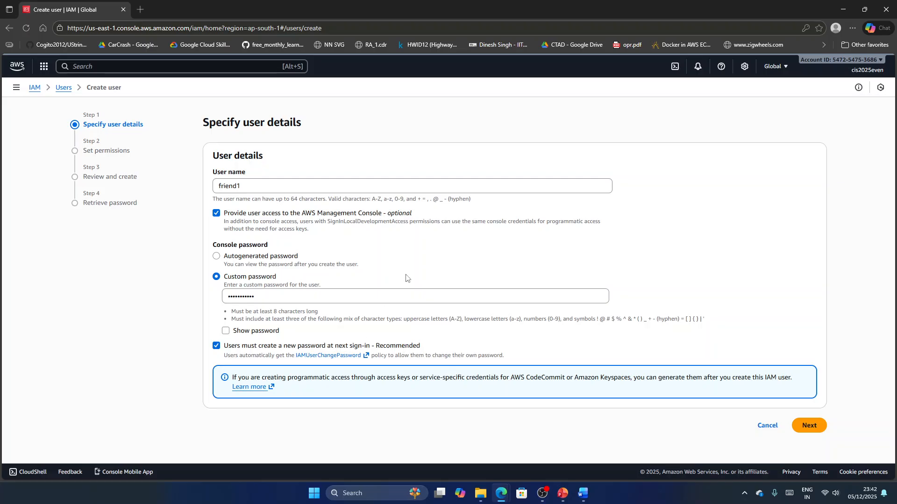
- Advance the Create user wizard to the Set permissions step
left_click(809, 426)
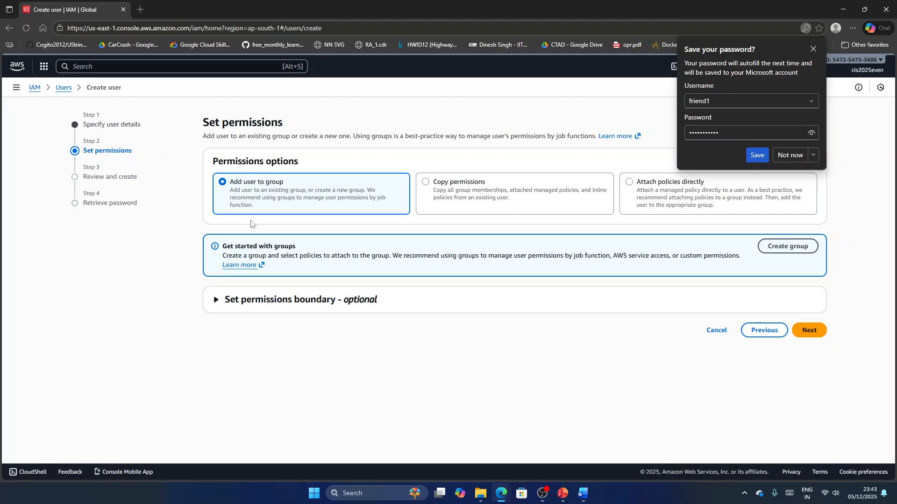
- Attach the AmazonS3FullAccess policy directly to the new user, found by searching 's3'
left_click(631, 184)
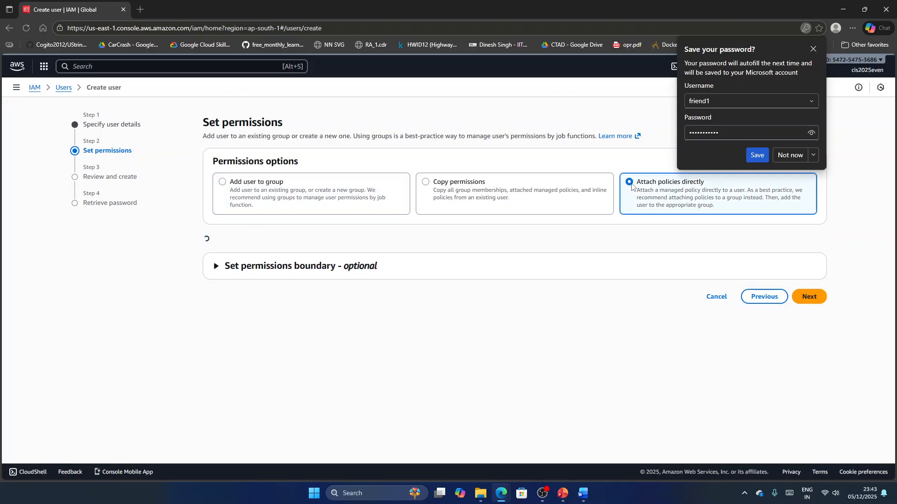
left_click(813, 49)
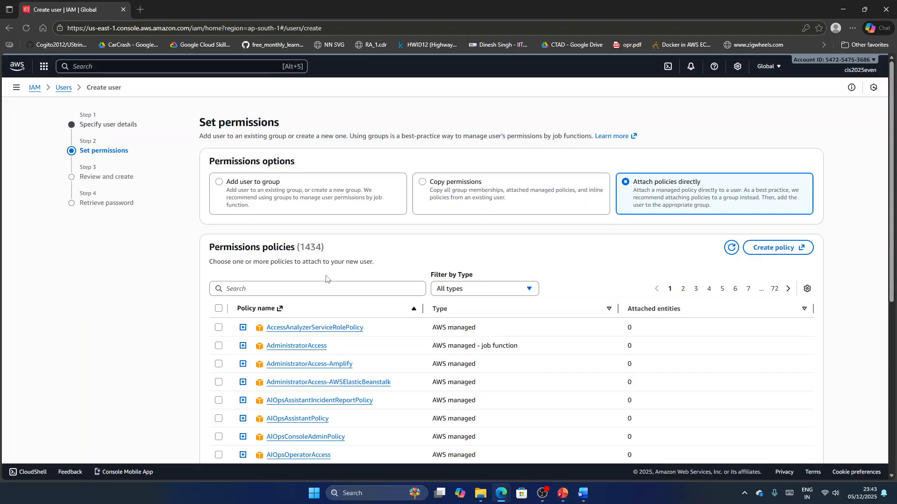
left_click(318, 288)
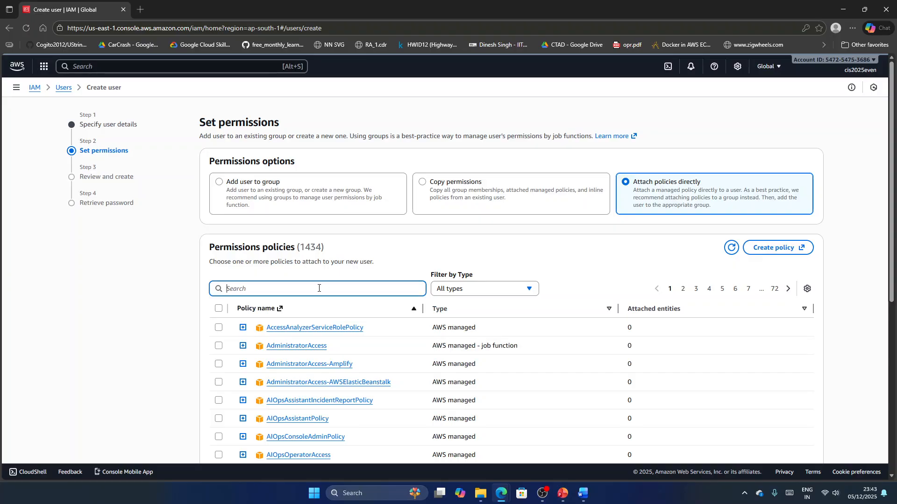
type("s3")
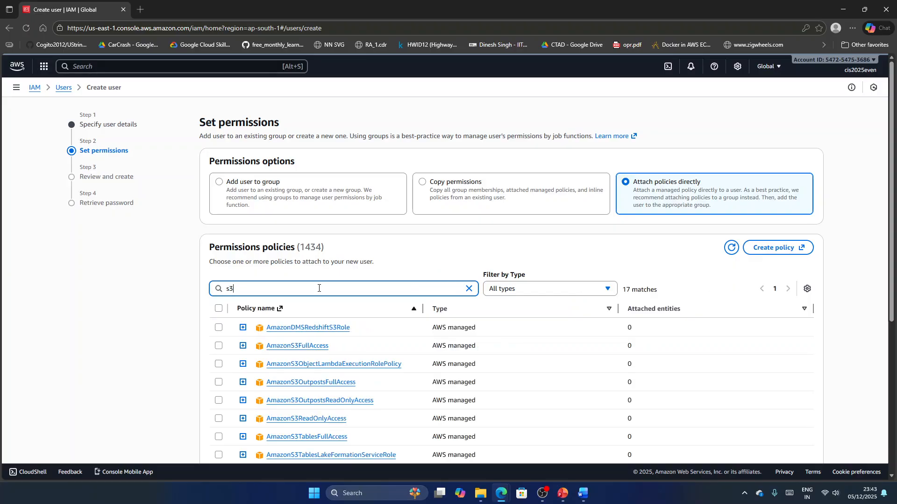
left_click(219, 346)
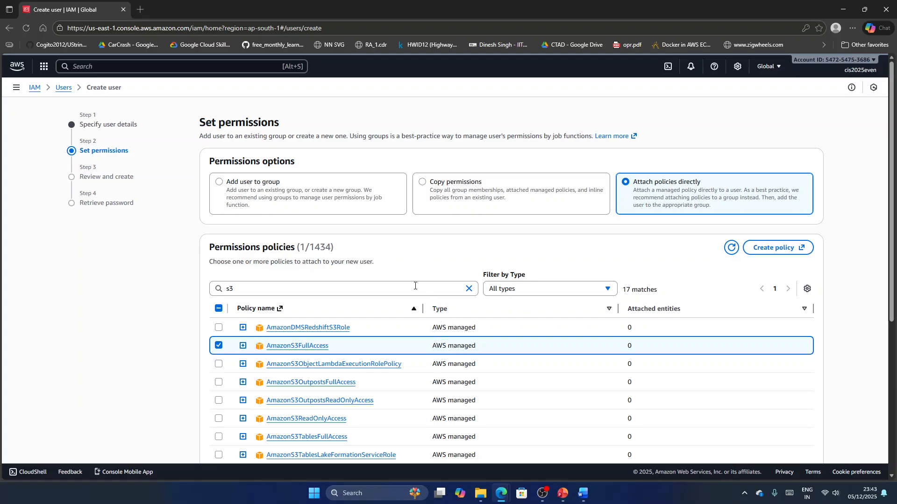
scroll(408, 290, "down", 4)
scroll(407, 289, "down", 2)
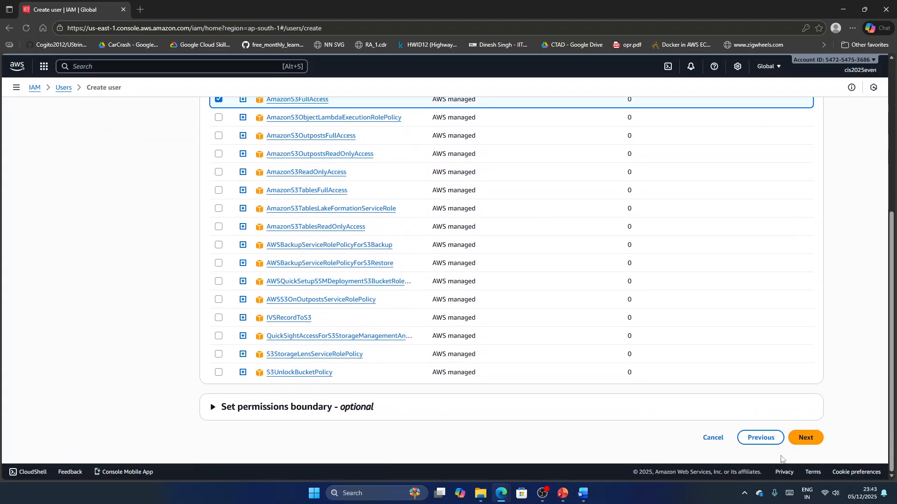
- Create user friend1, then download and open friend1_credentials.csv in Excel
left_click(803, 434)
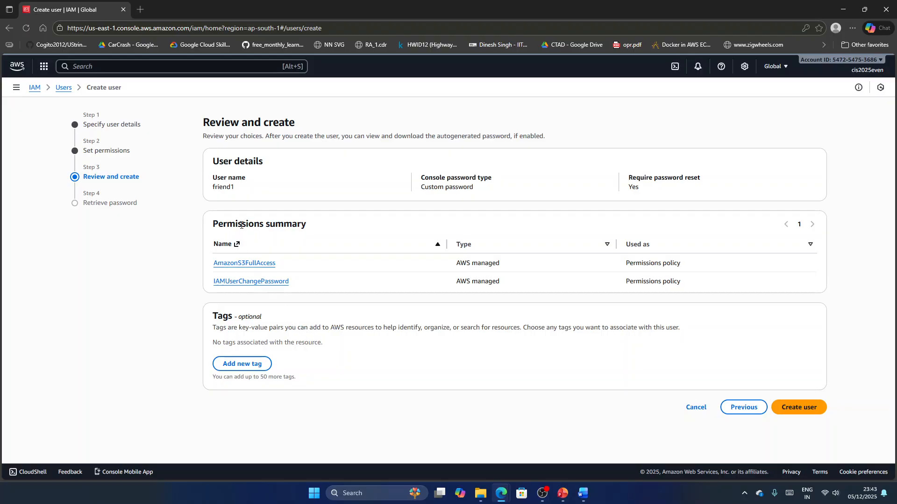
left_click(799, 408)
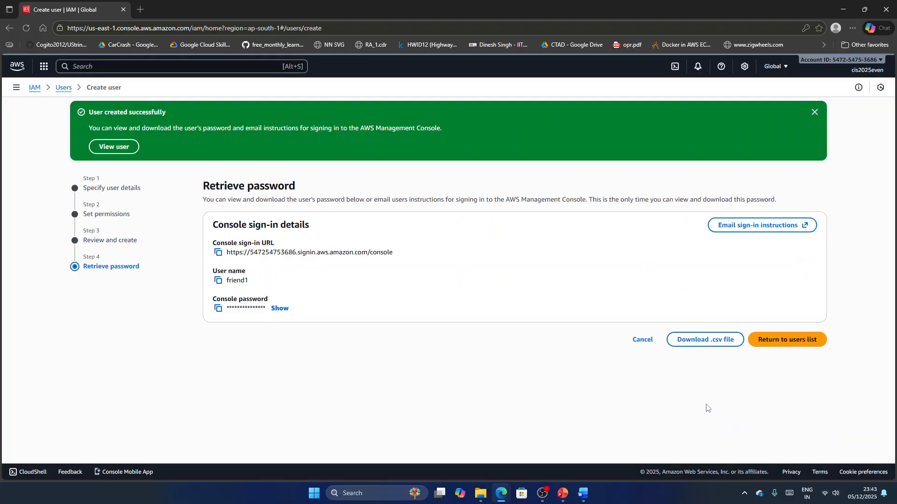
left_click(707, 343)
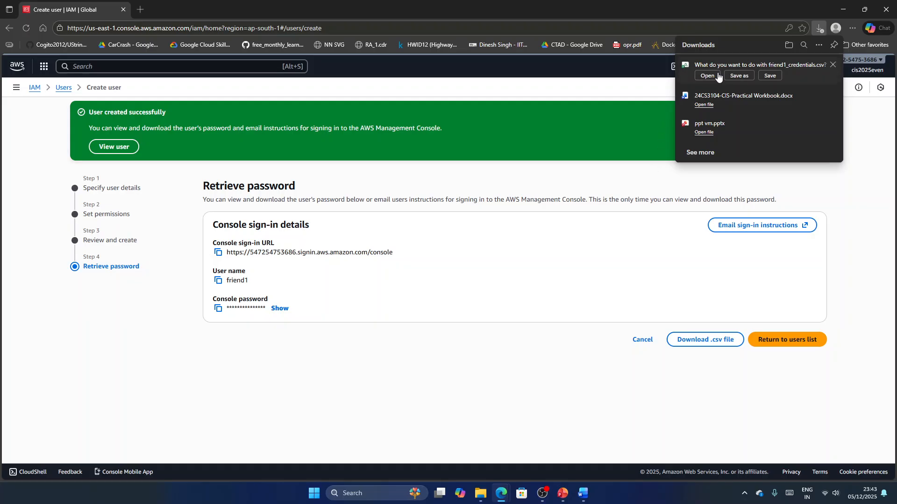
left_click(707, 76)
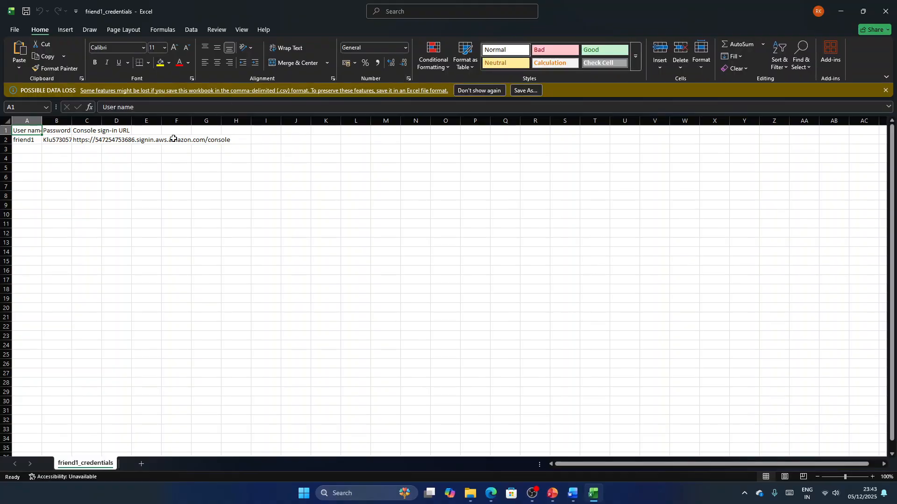
- Autofit column C to the sign-in URL and narrow column B in the credentials sheet
double_click(102, 121)
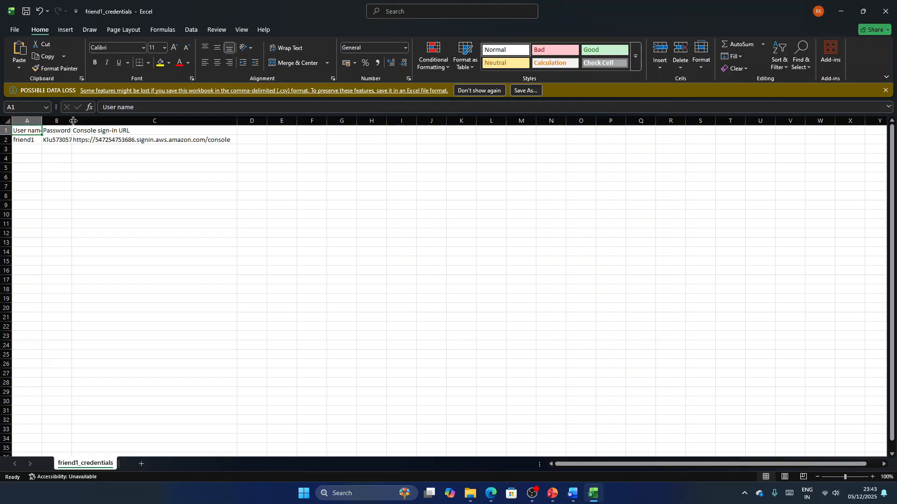
left_click_drag(72, 121, 50, 120)
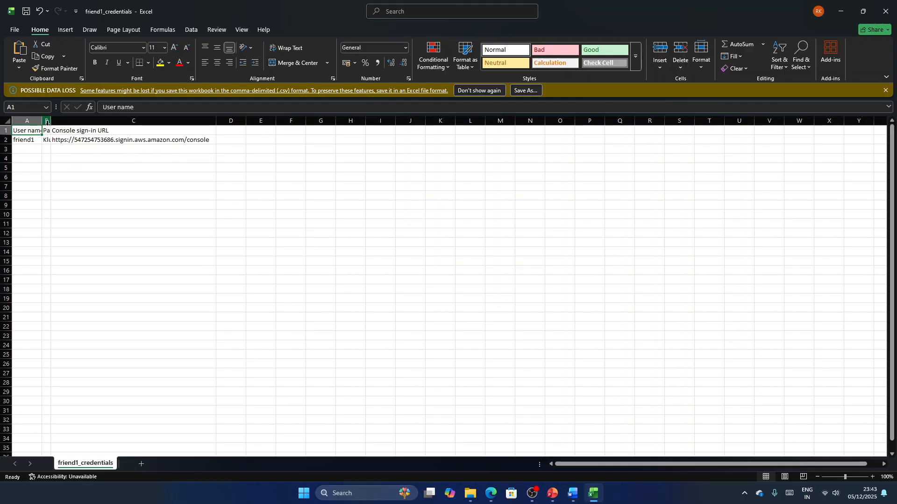
left_click_drag(546, 465, 530, 463)
left_click(491, 494)
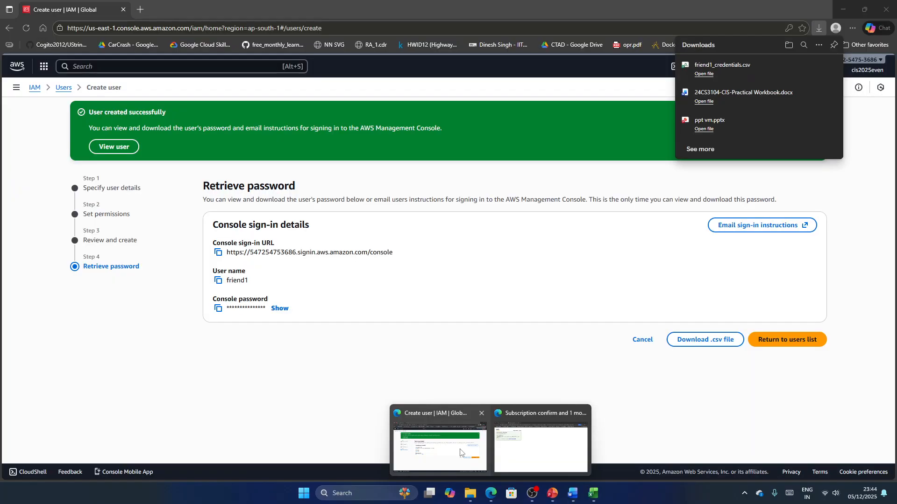
- Copy the friend1 user name and return to the IAM users list
left_click(460, 452)
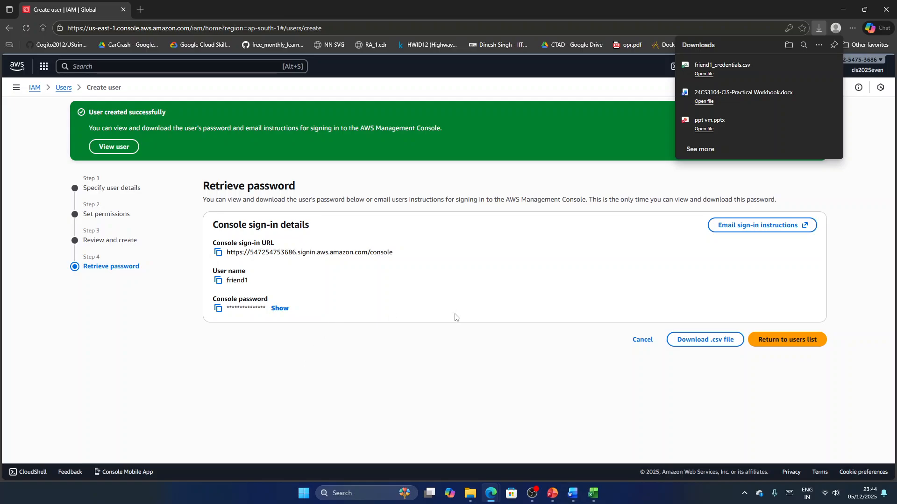
left_click(218, 280)
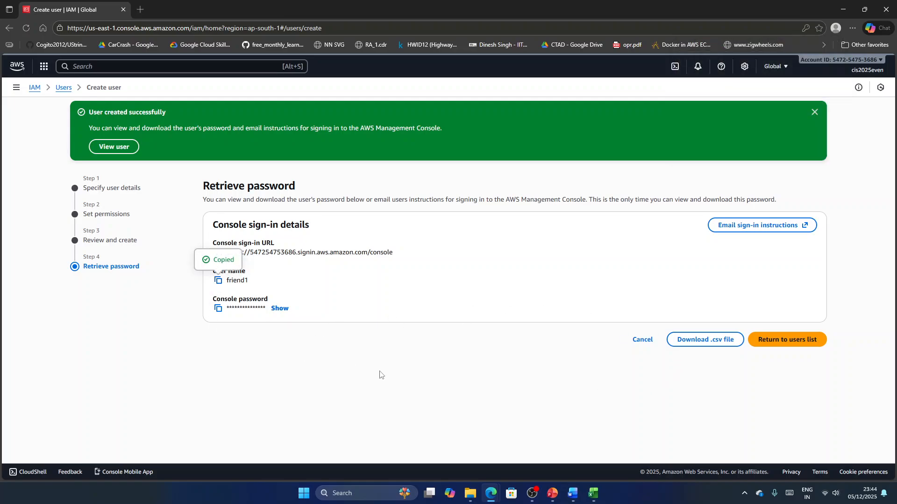
left_click(786, 341)
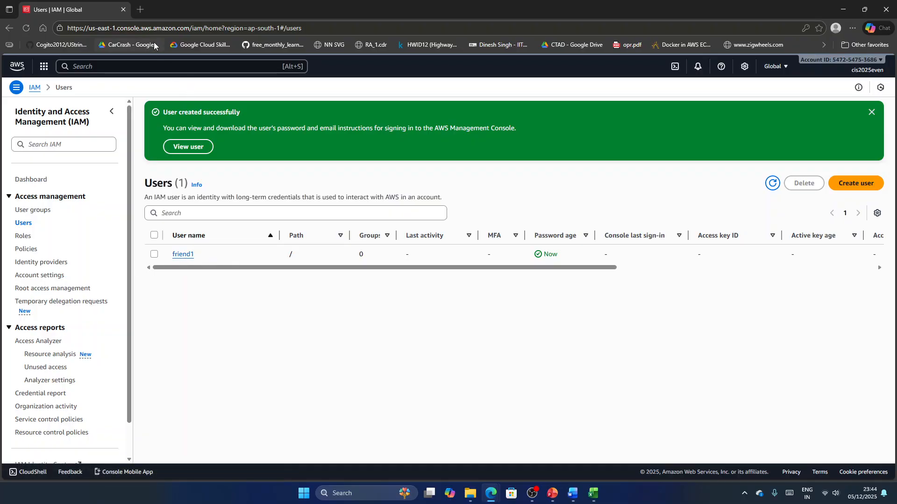
left_click(853, 28)
- In a new InPrivate window, search 'aws console login' and open the IAM user sign-in page
left_click(735, 76)
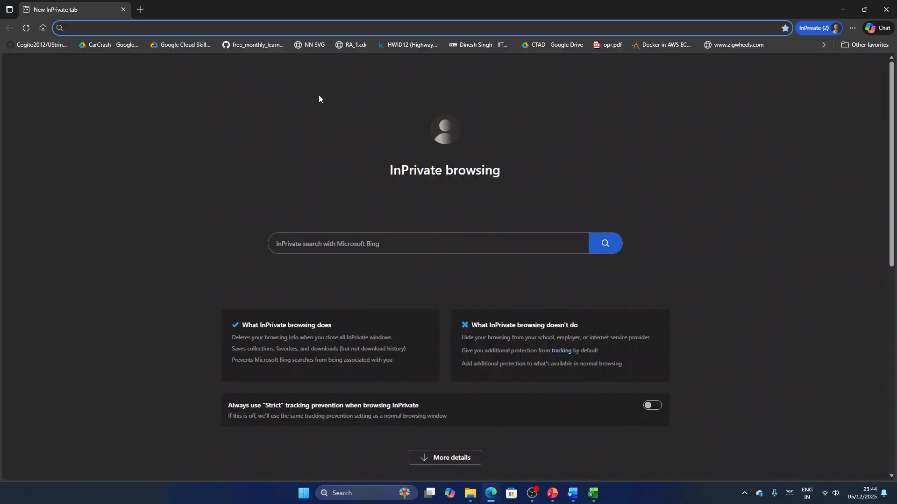
type("aws")
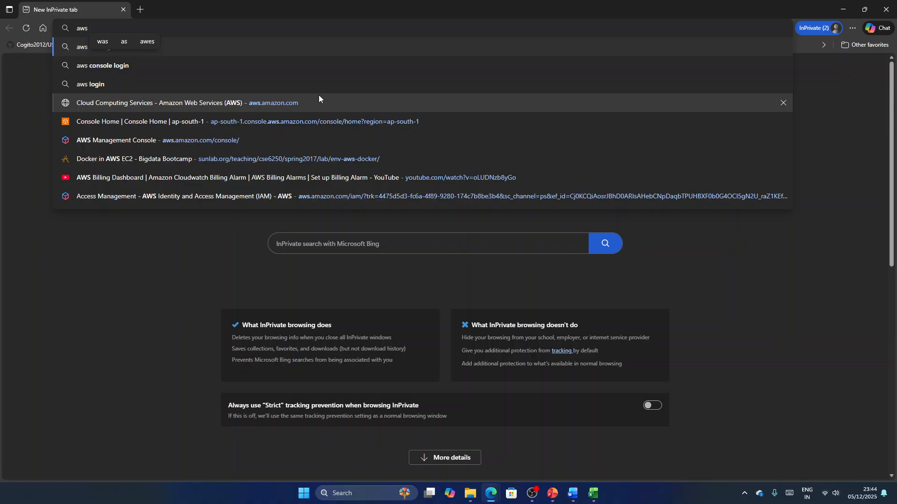
key("Down")
key("Up")
key("Down")
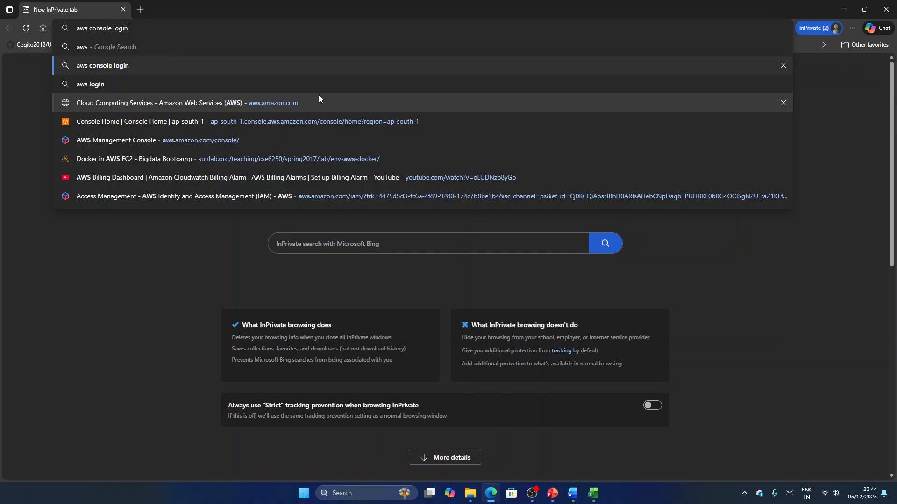
key("Return")
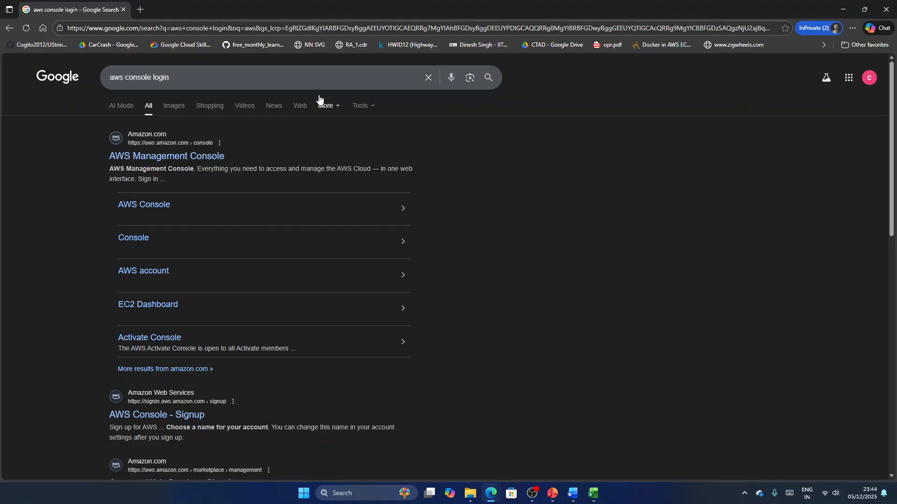
left_click(182, 161)
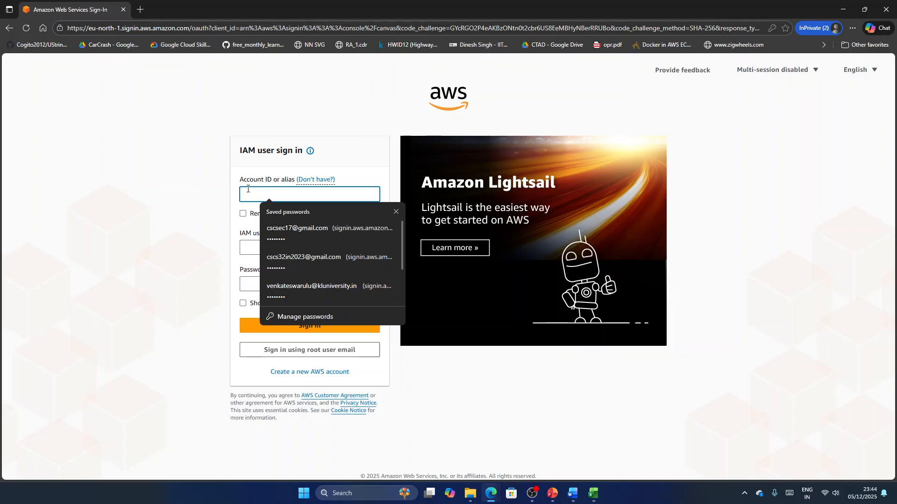
- Enter friend1 as the IAM username, then return to the friend1_credentials spreadsheet
left_click(244, 246)
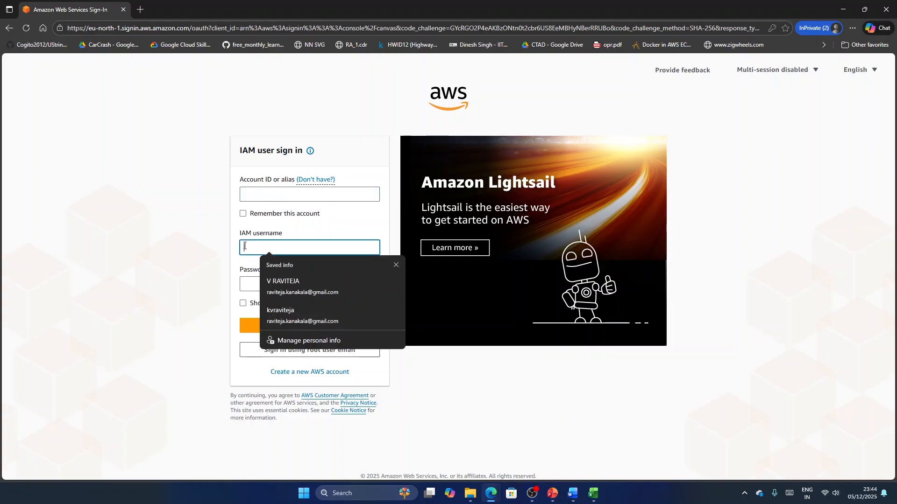
type("friend1")
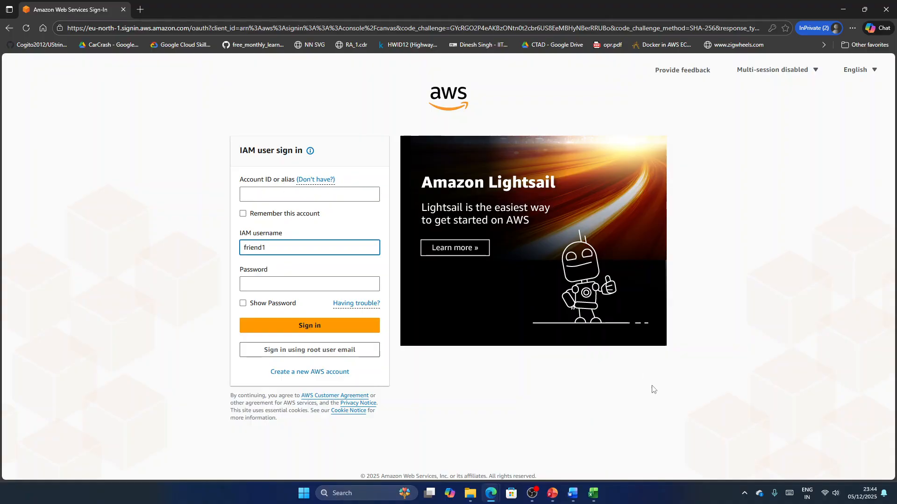
left_click(593, 493)
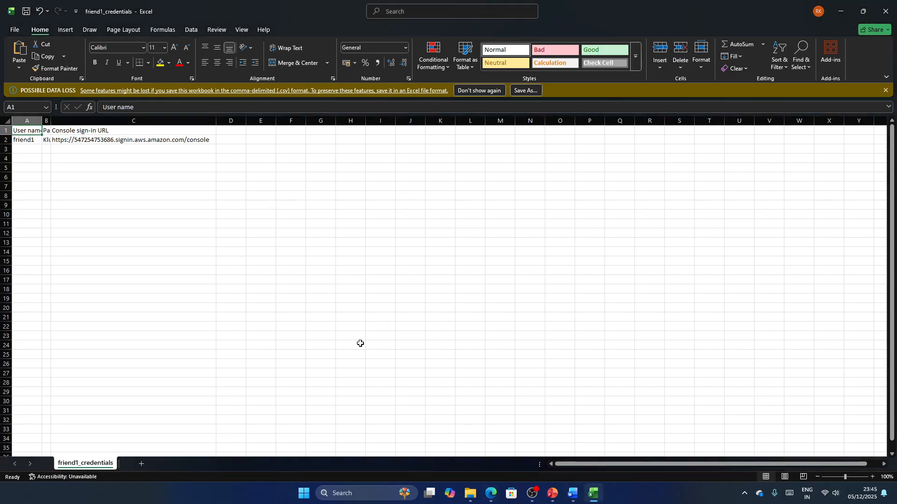
- Select the account number inside the console sign-in URL in cell C2
left_click(107, 140)
left_click_drag(126, 109, 158, 114)
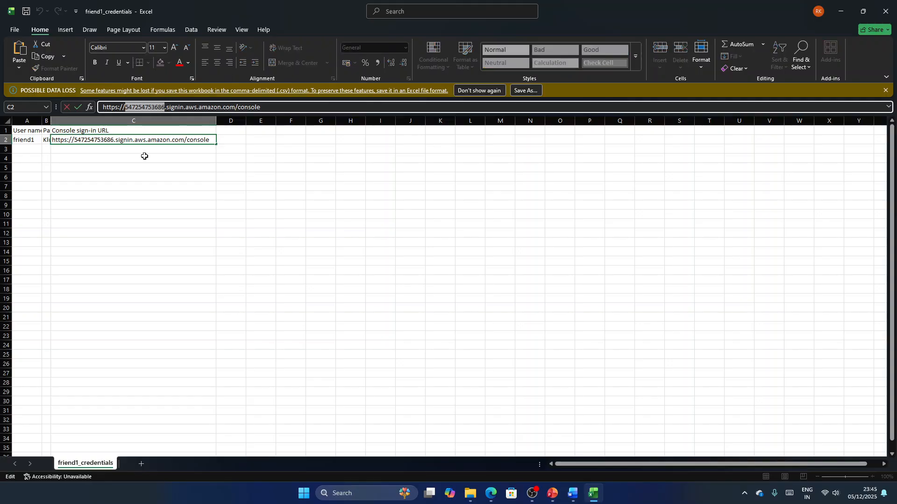
left_click(173, 179)
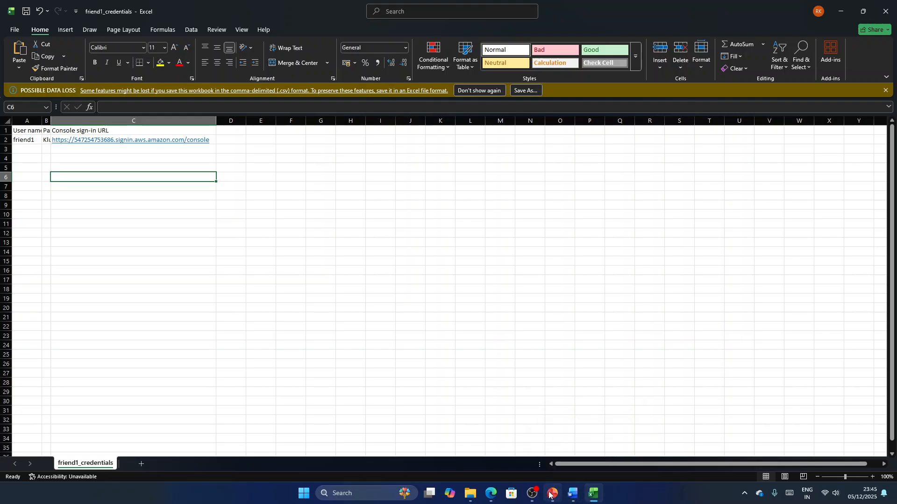
- Paste the account ID into the AWS sign-in form
mouse_move(492, 496)
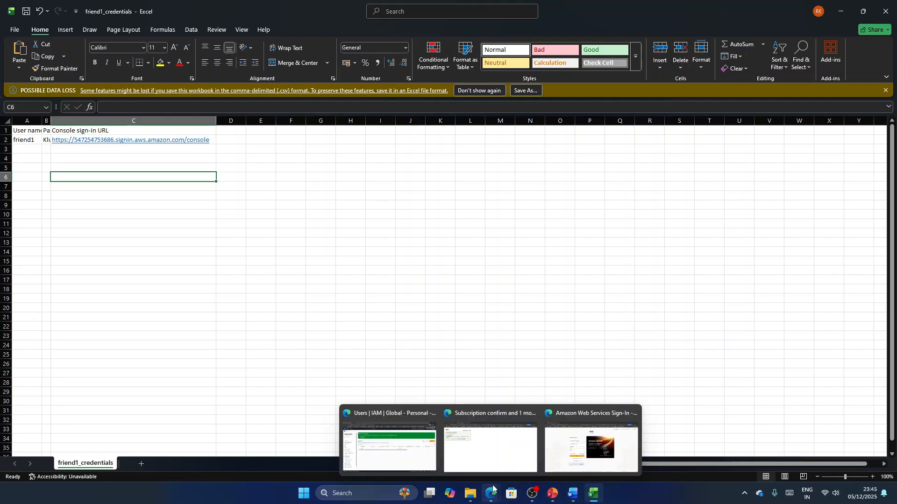
left_click(591, 446)
left_click(277, 190)
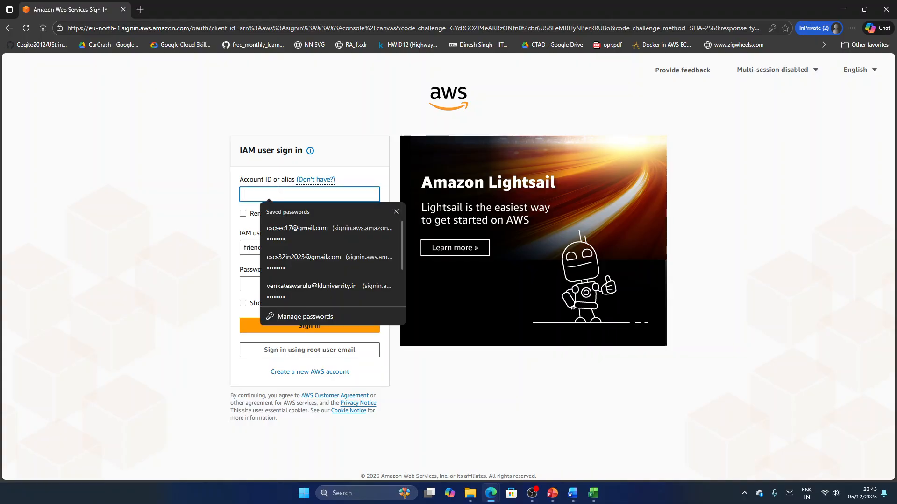
key("ctrl+v")
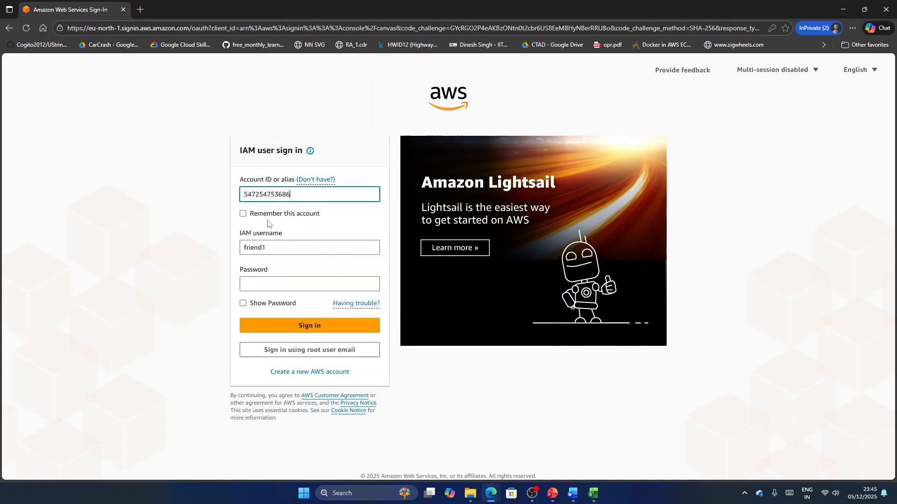
- Enter friend1's password and submit the sign-in, which fails as incorrect
left_click(273, 289)
type("•••")
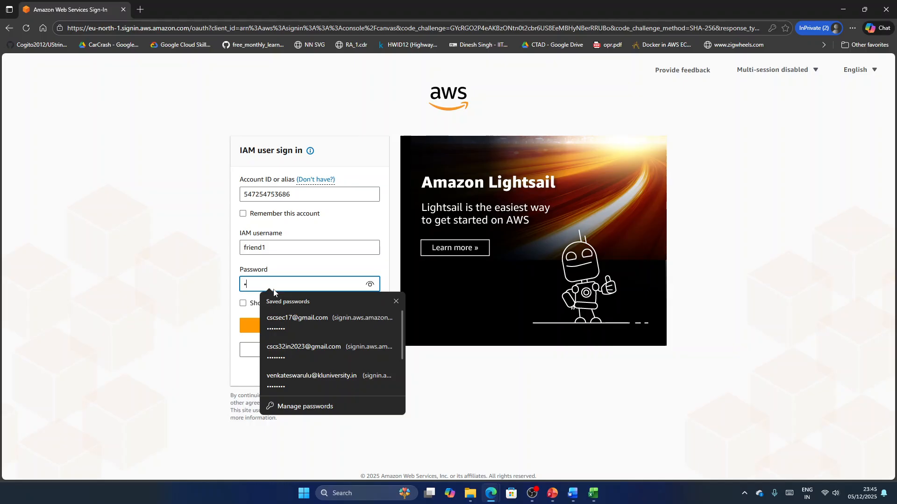
type("••••••")
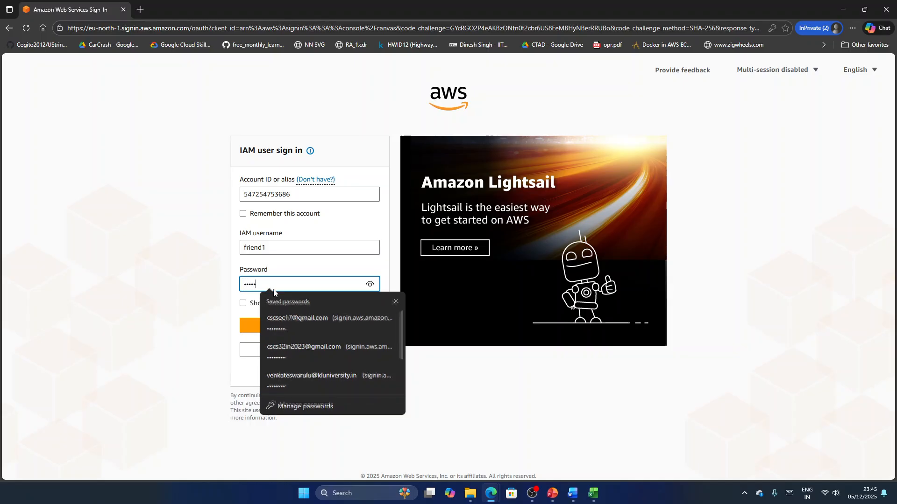
type("••")
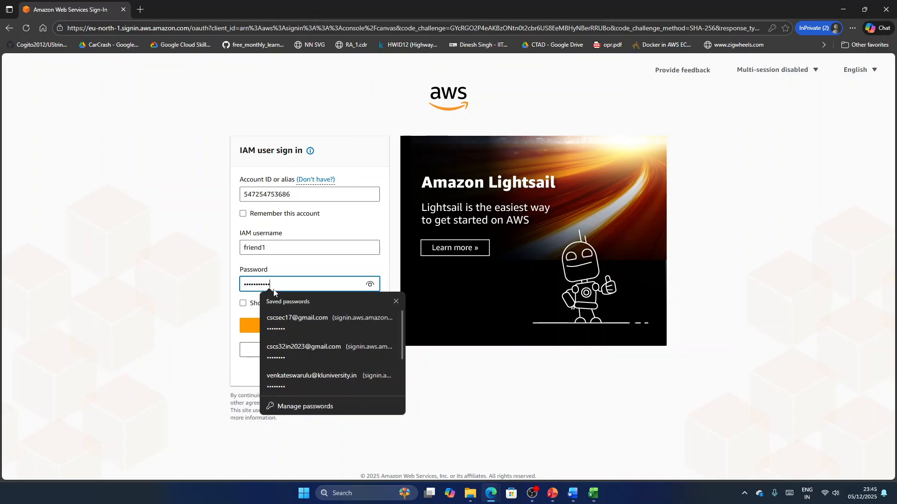
left_click(198, 292)
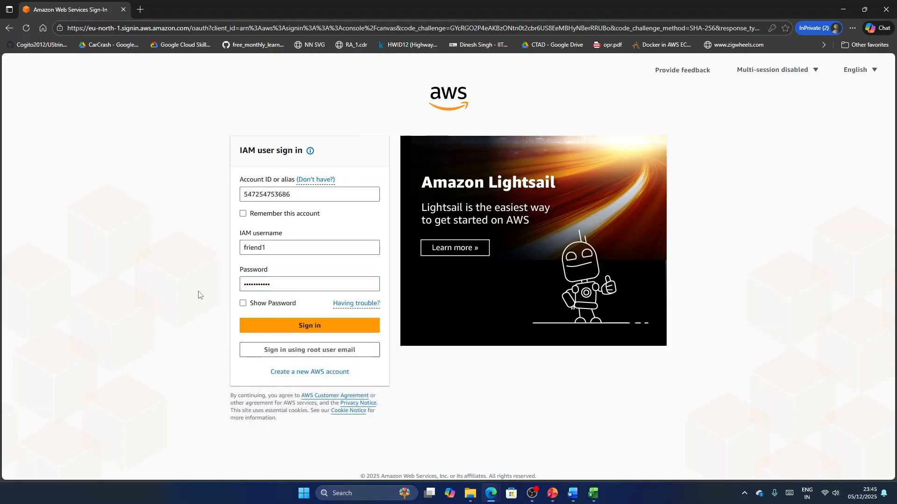
left_click(306, 326)
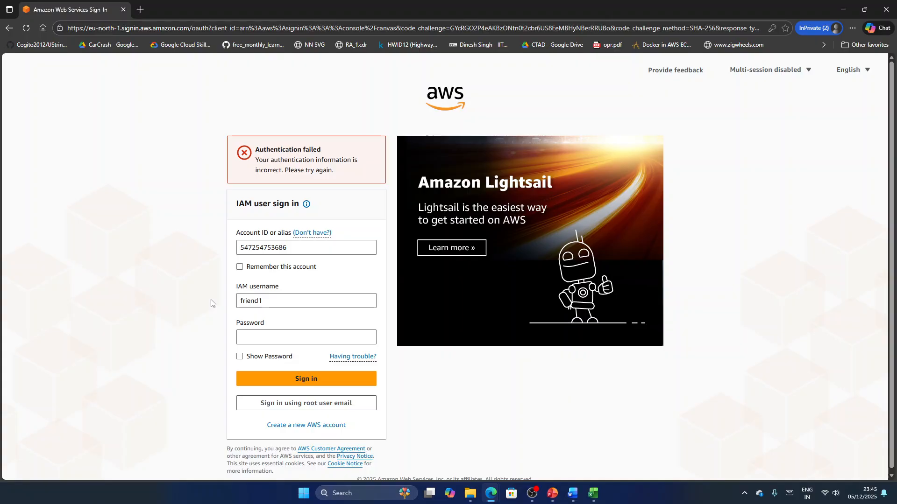
- Retype friend1's password and resubmit, reaching the password reset page
left_click(309, 335)
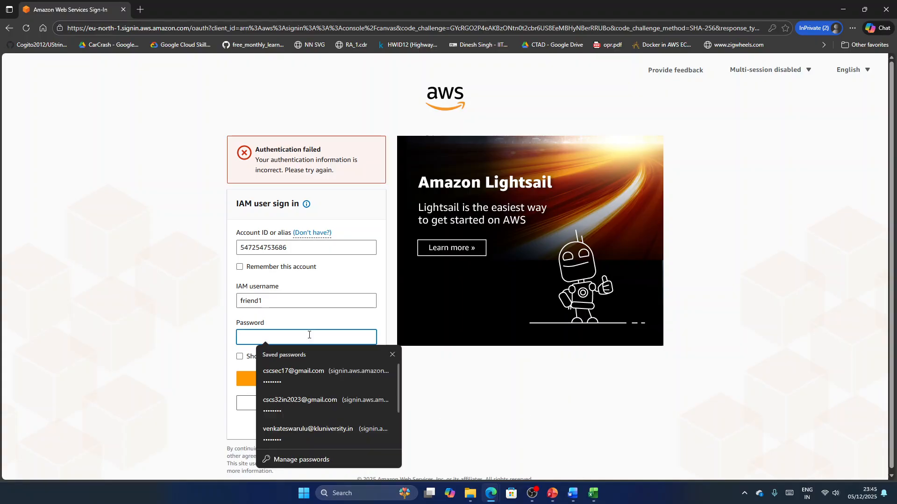
type("••••")
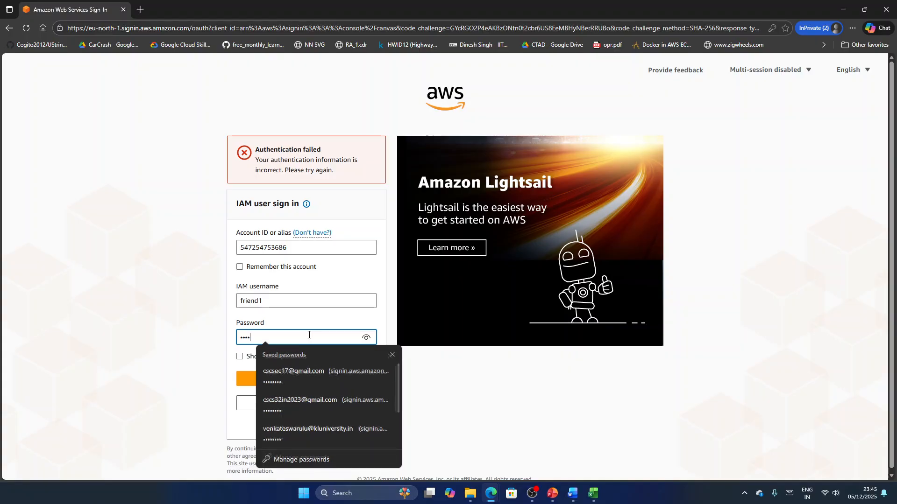
type("•••")
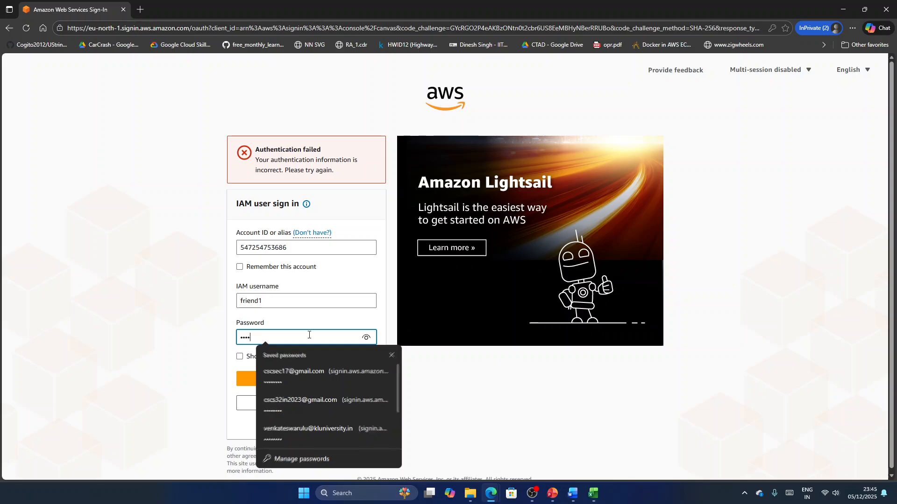
type("•••")
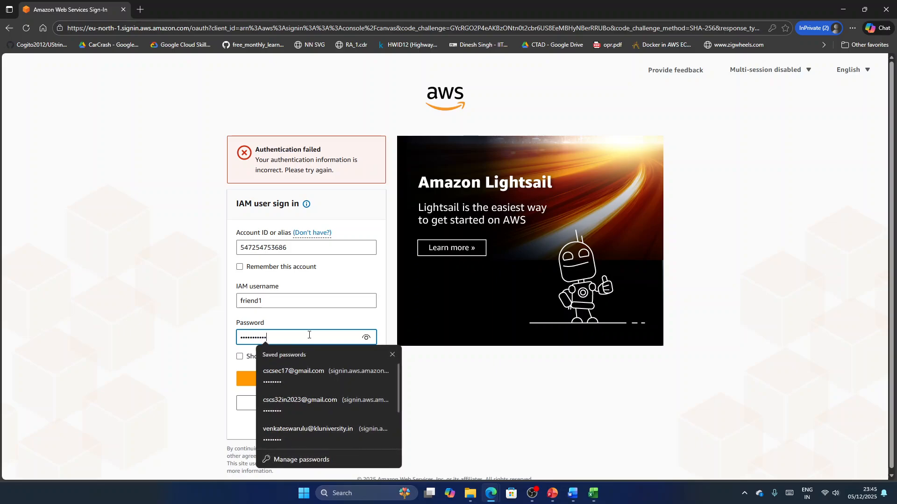
key("Return")
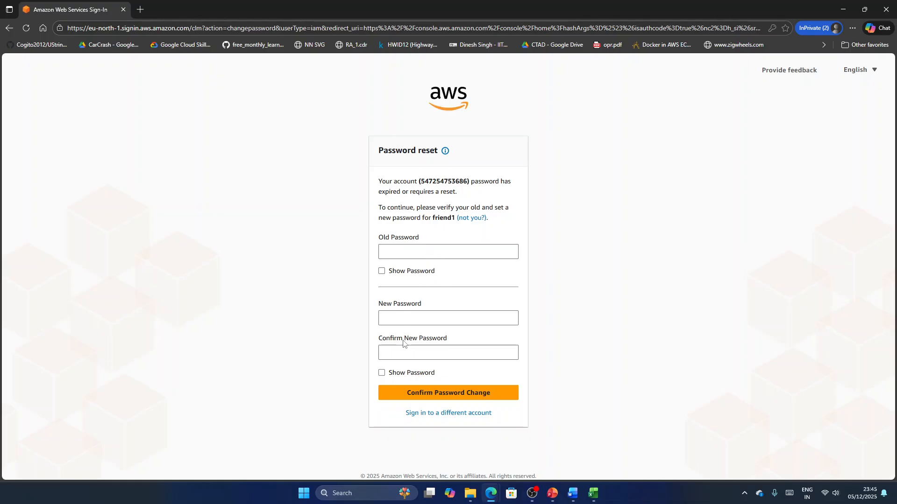
- Enter the old password, a new password and its confirmation, then confirm the change
left_click(413, 253)
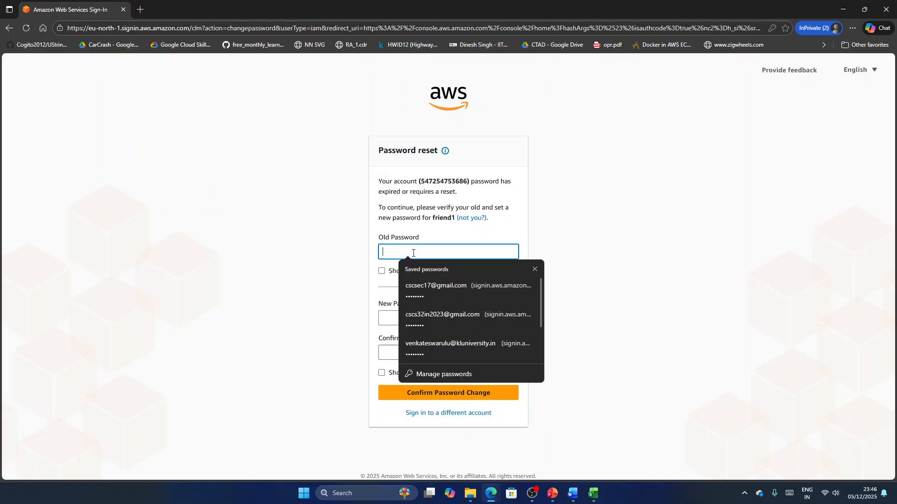
type("•••••••••••")
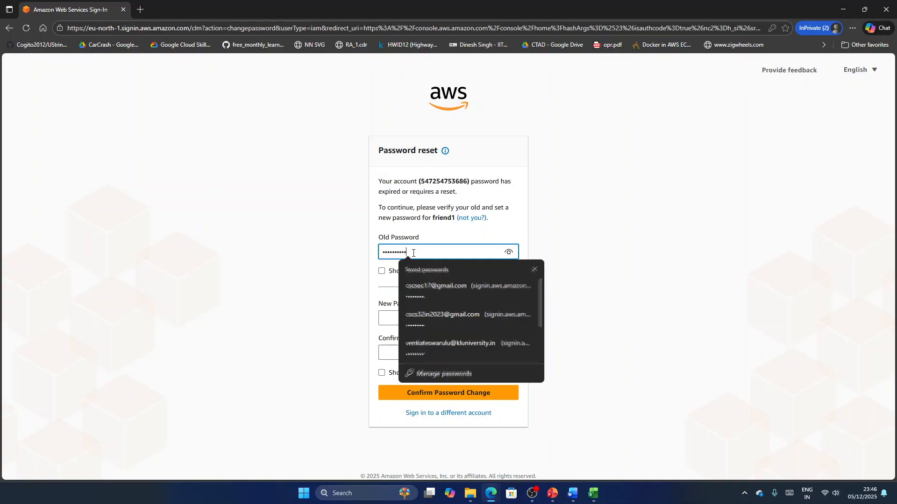
left_click(282, 286)
left_click(433, 320)
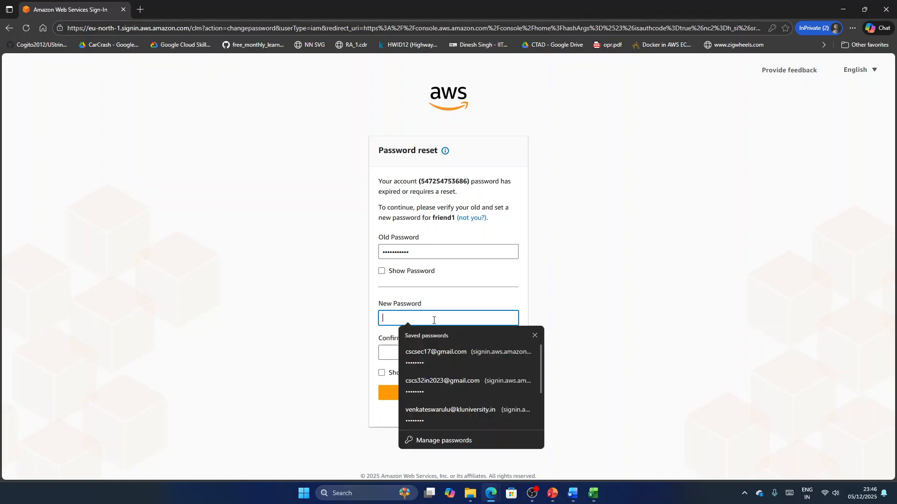
type("•••••••")
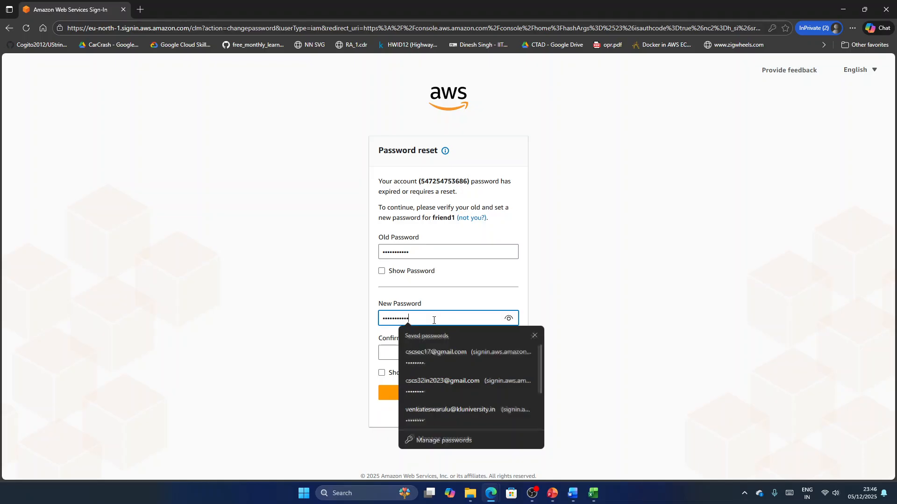
left_click(251, 330)
left_click(462, 352)
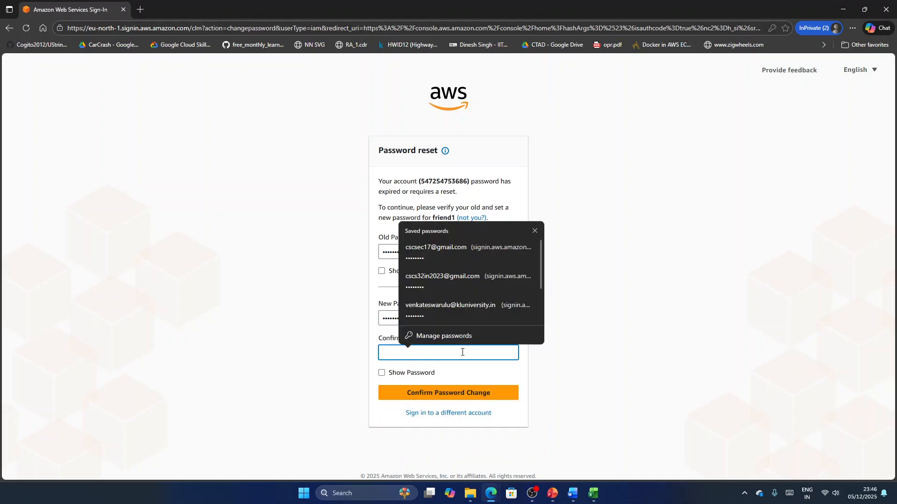
type("•••••••••••")
left_click(420, 393)
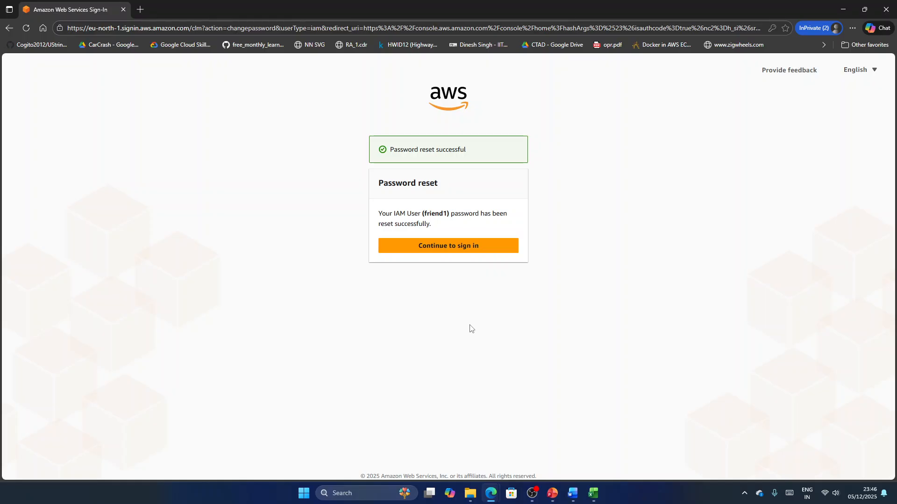
- Continue signing in with the new password and dismiss the Unified Search, Settings and Account color tips
left_click(468, 251)
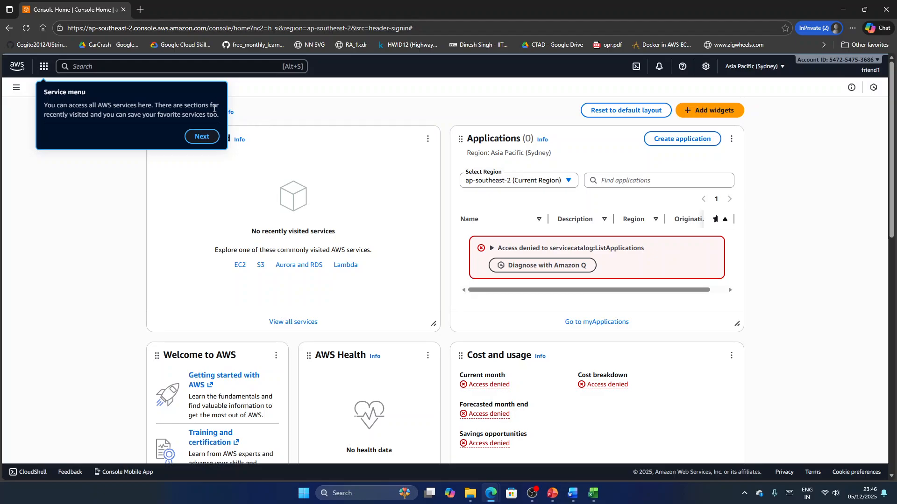
left_click(202, 136)
left_click(237, 151)
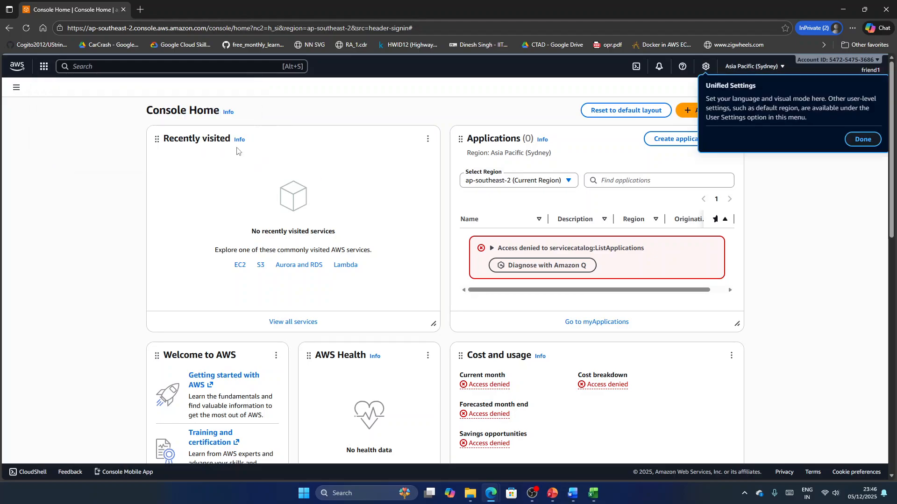
left_click(864, 142)
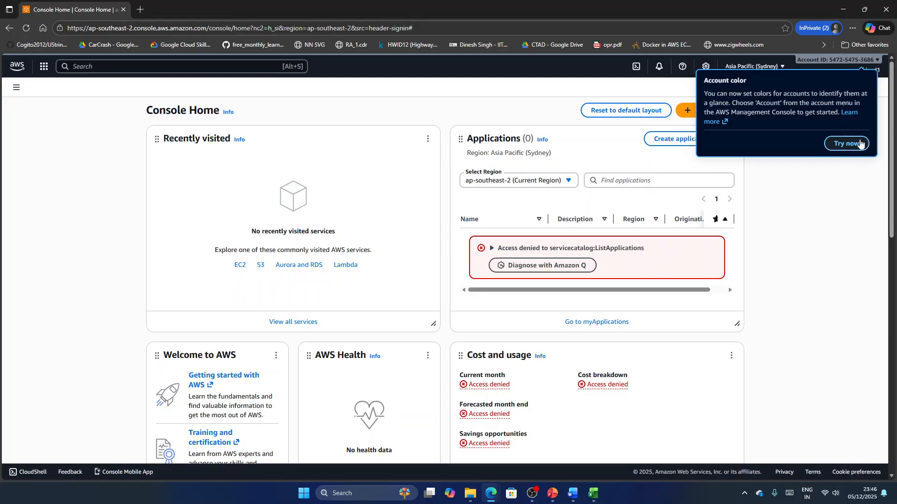
left_click(861, 144)
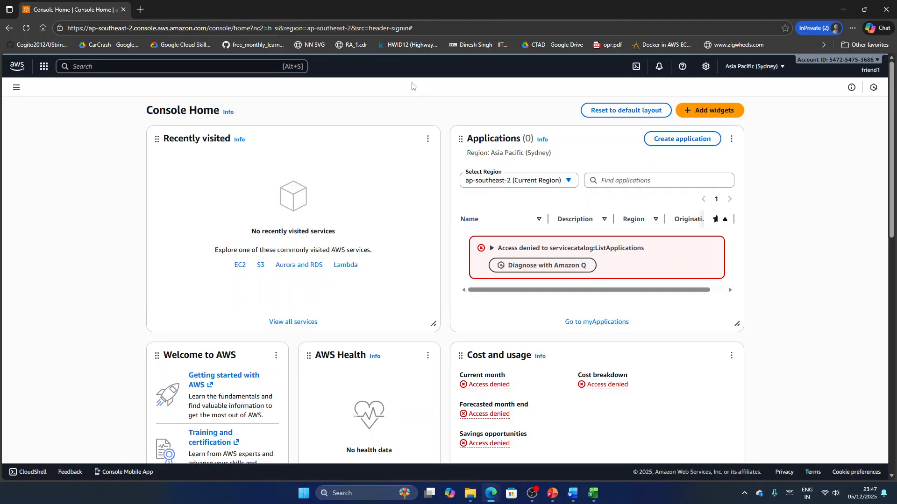
- Search for ec2 and open the EC2 dashboard
left_click(94, 68)
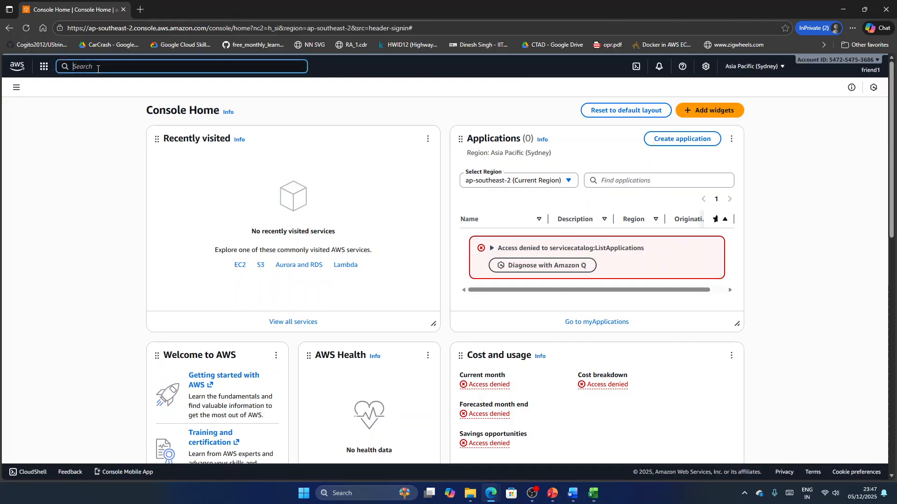
type("ec2")
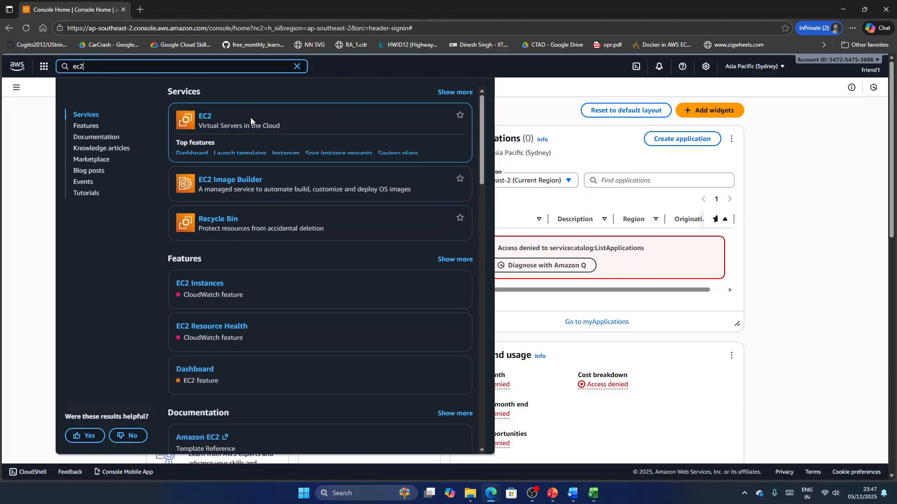
left_click(205, 118)
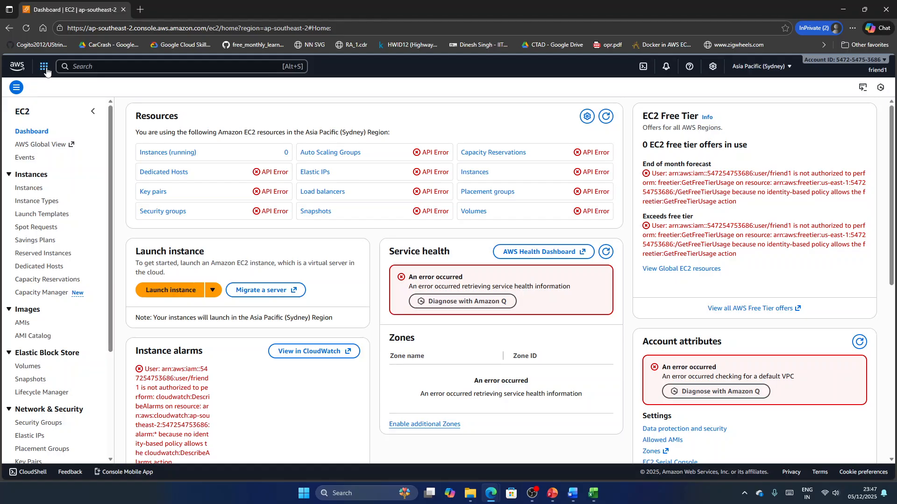
left_click(107, 69)
- Open S3, look over the Create bucket form, then go back to Console Home
type("s3")
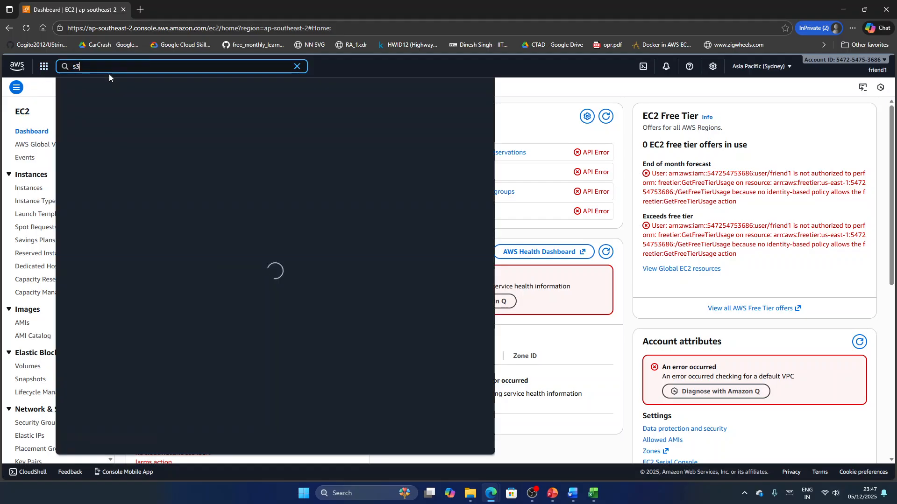
left_click(208, 117)
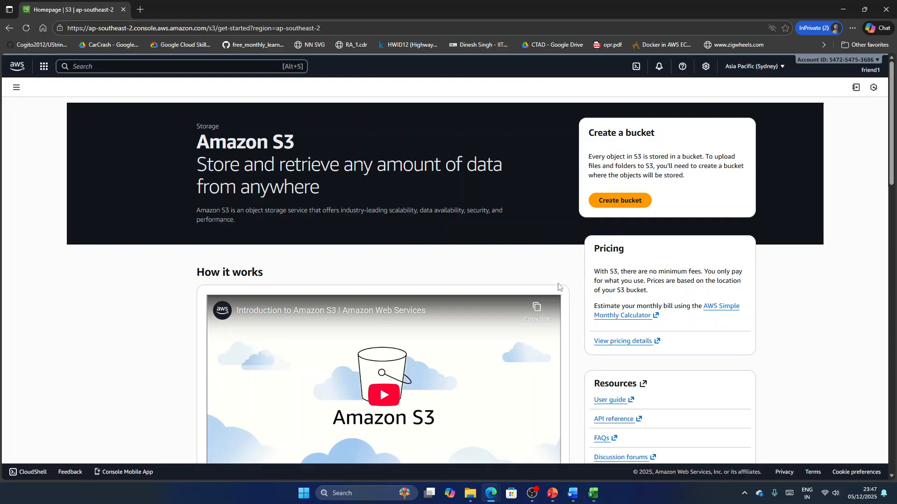
left_click(626, 204)
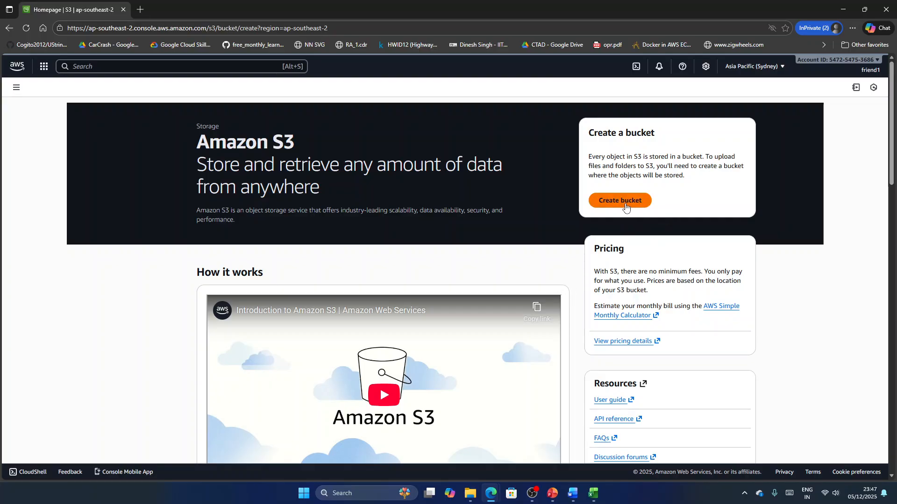
scroll(217, 261, "down", 13)
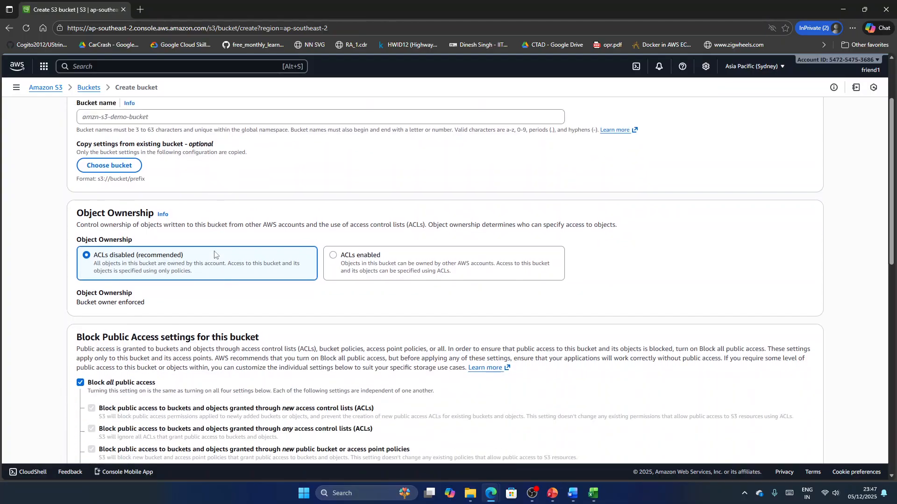
scroll(217, 261, "up", 5)
scroll(217, 261, "up", 8)
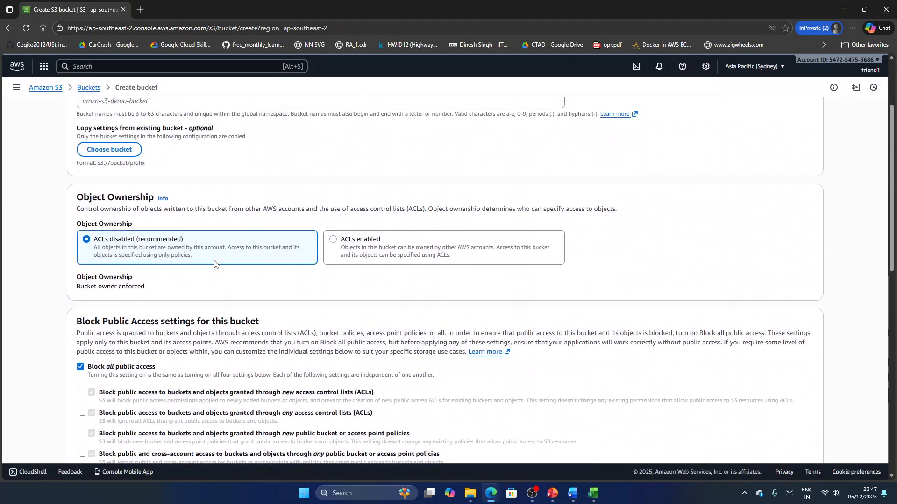
left_click(22, 70)
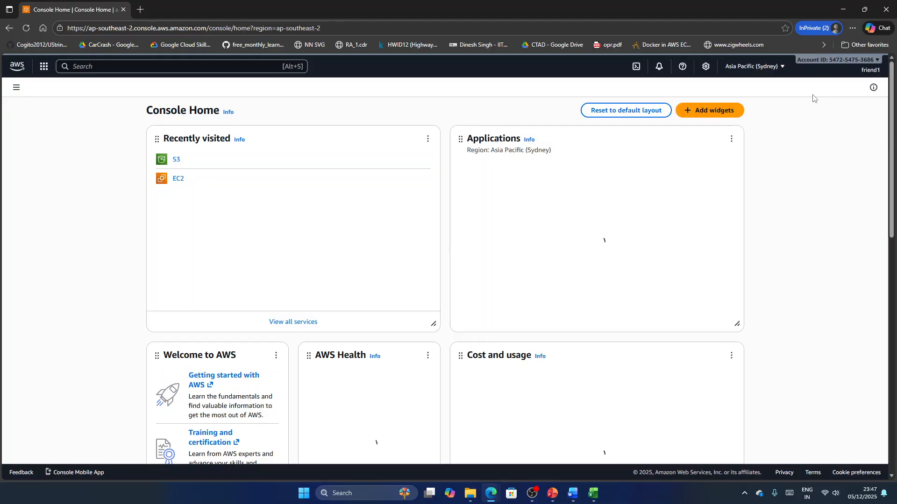
- Check the signed-in IAM user in the account menu and reopen EC2 from Recently visited
left_click(870, 73)
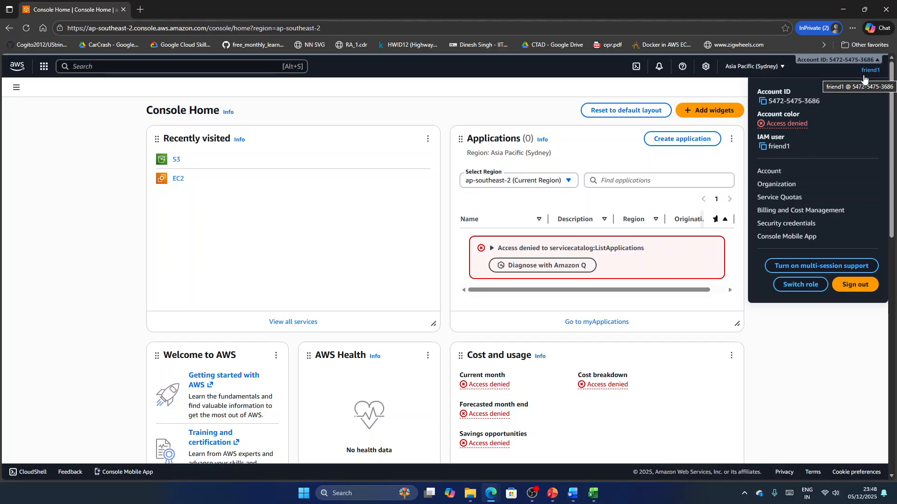
left_click(179, 182)
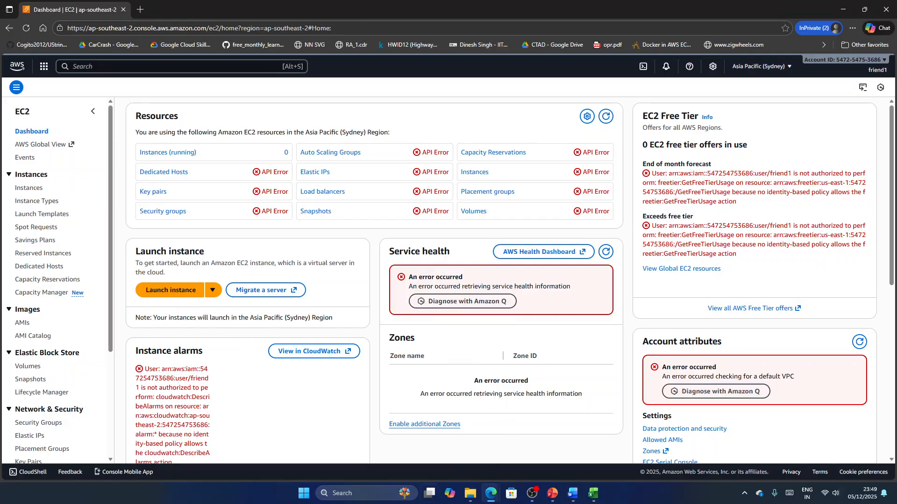
- Select the Session 02 and 03 titles and 'VPC' in the workbook's contents, then bring up OBS Studio
left_click(577, 500)
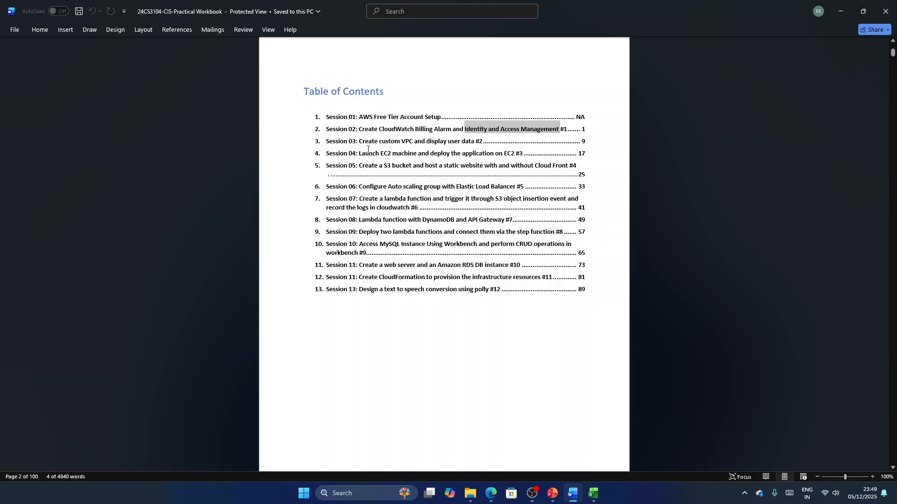
left_click(389, 139)
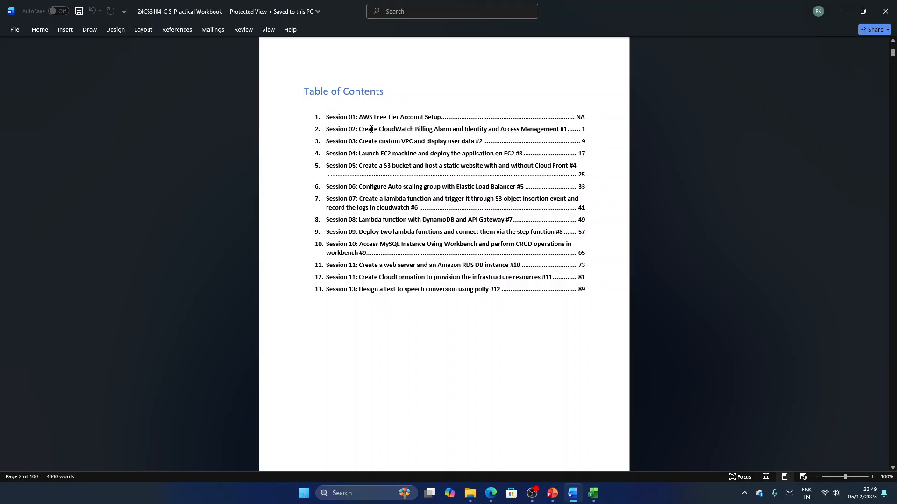
left_click_drag(372, 129, 569, 127)
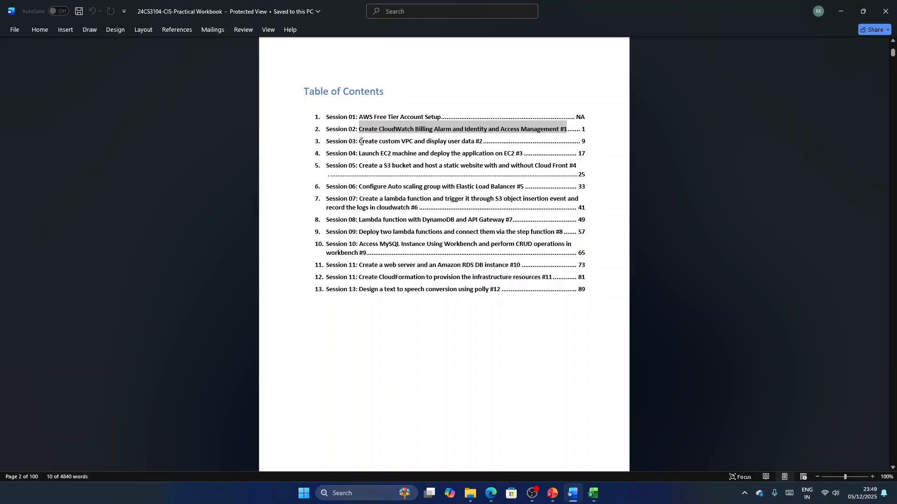
left_click_drag(361, 142, 434, 144)
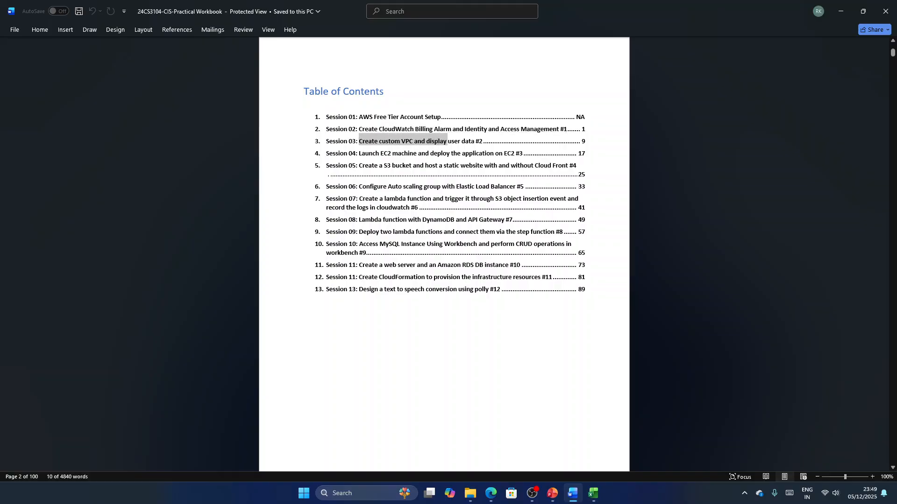
left_click(404, 144)
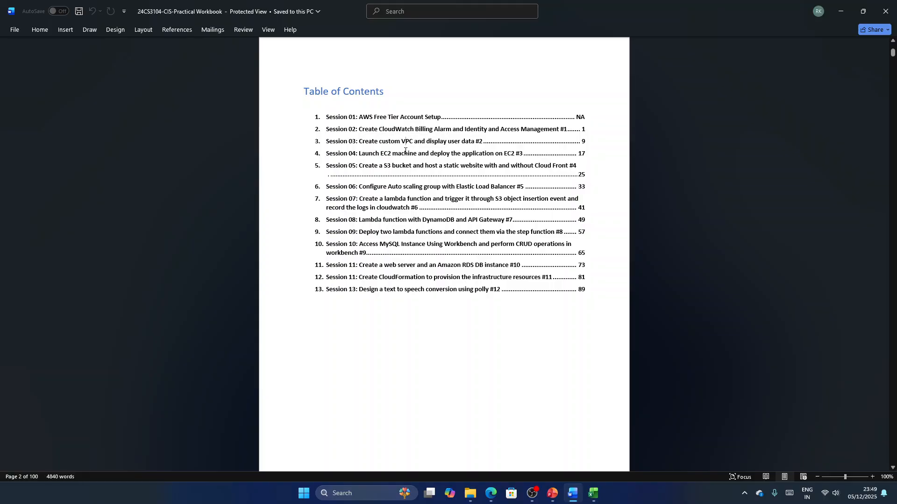
double_click(403, 141)
left_click(533, 495)
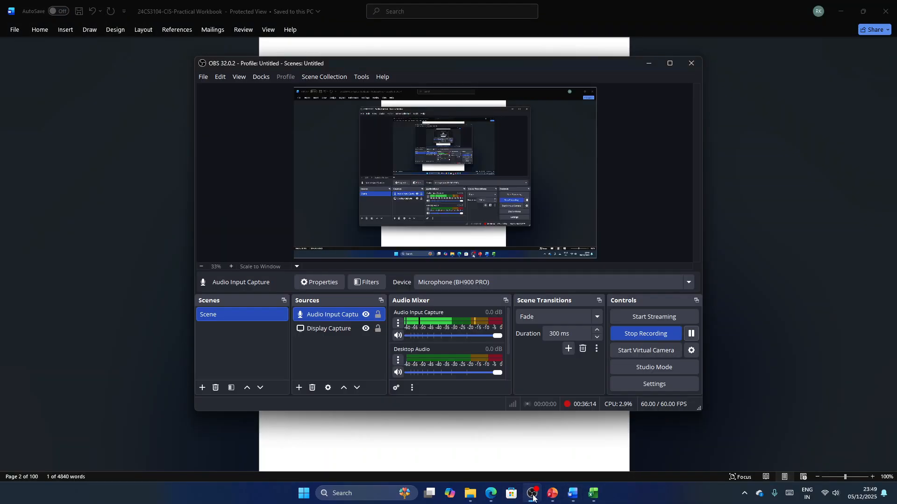